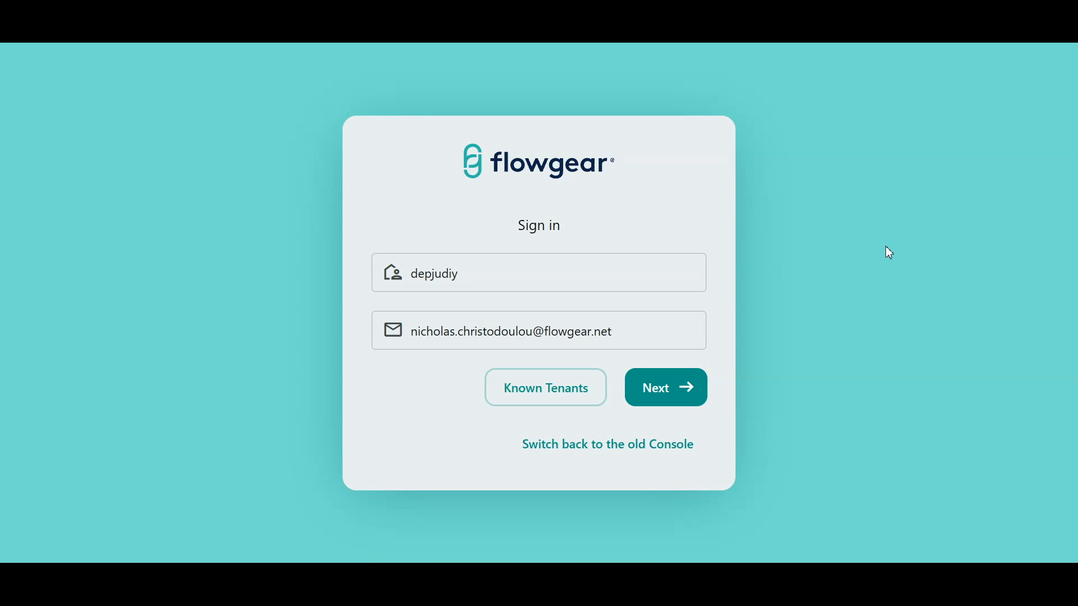
# Step: Submit the sign-in form with the prefilled tenant and account e-mail
pyautogui.click(567, 273)
pyautogui.click(626, 338)
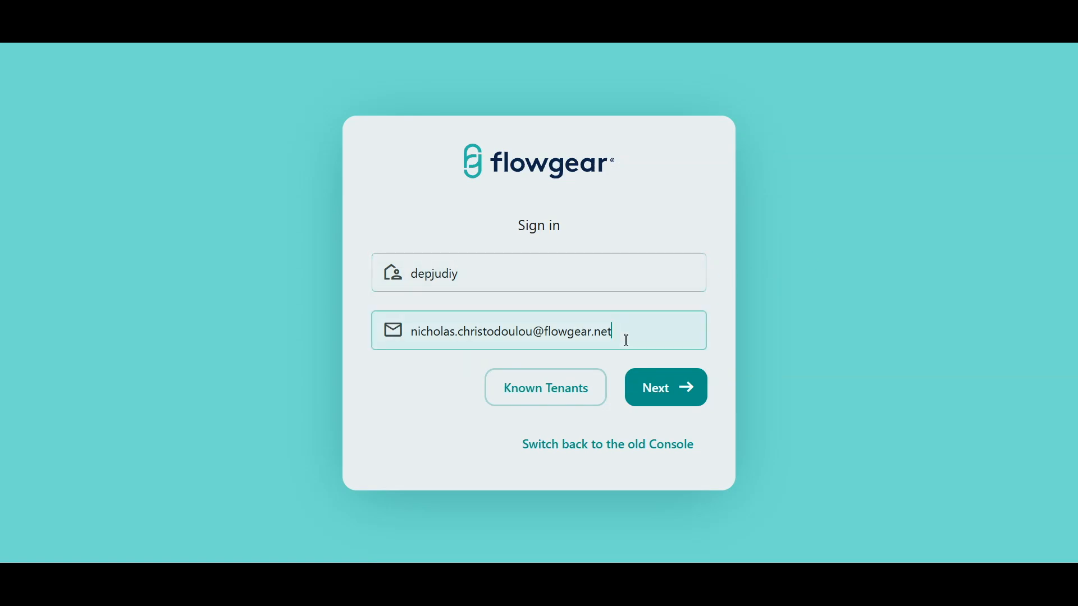
pyautogui.click(658, 391)
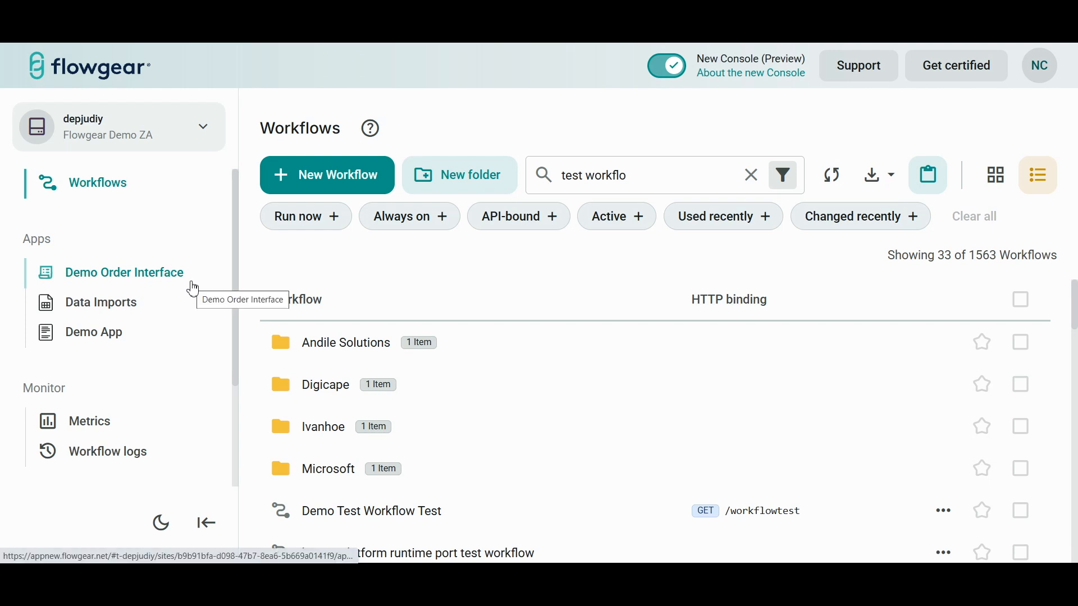
# Step: View the DropPoints overview and open the Salesforce Sandbox [OAuth] connection from the connections list
pyautogui.scroll(-3, 195, 287)
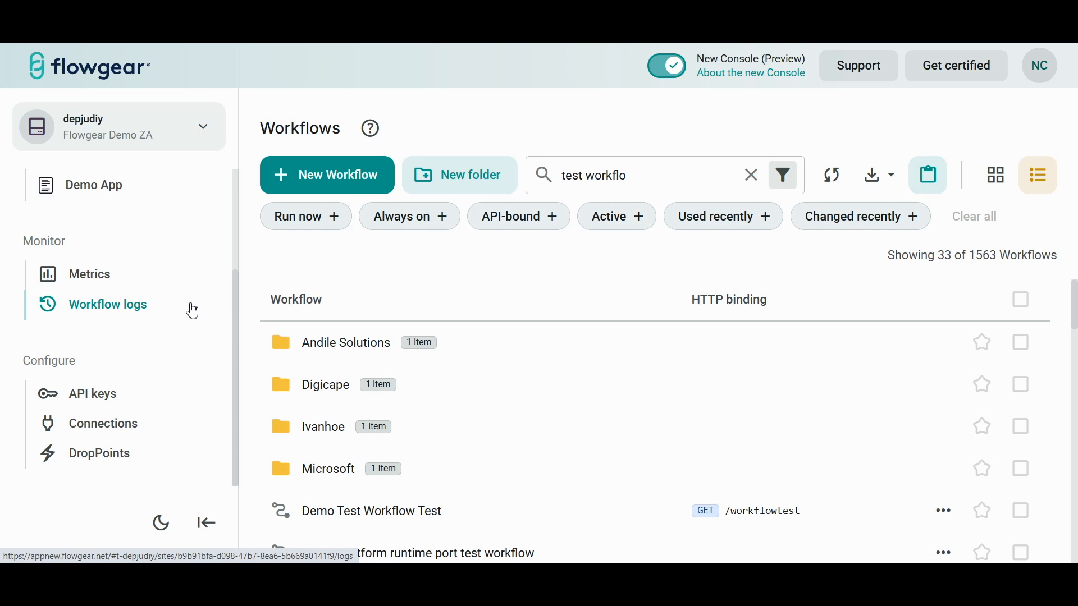
pyautogui.click(118, 467)
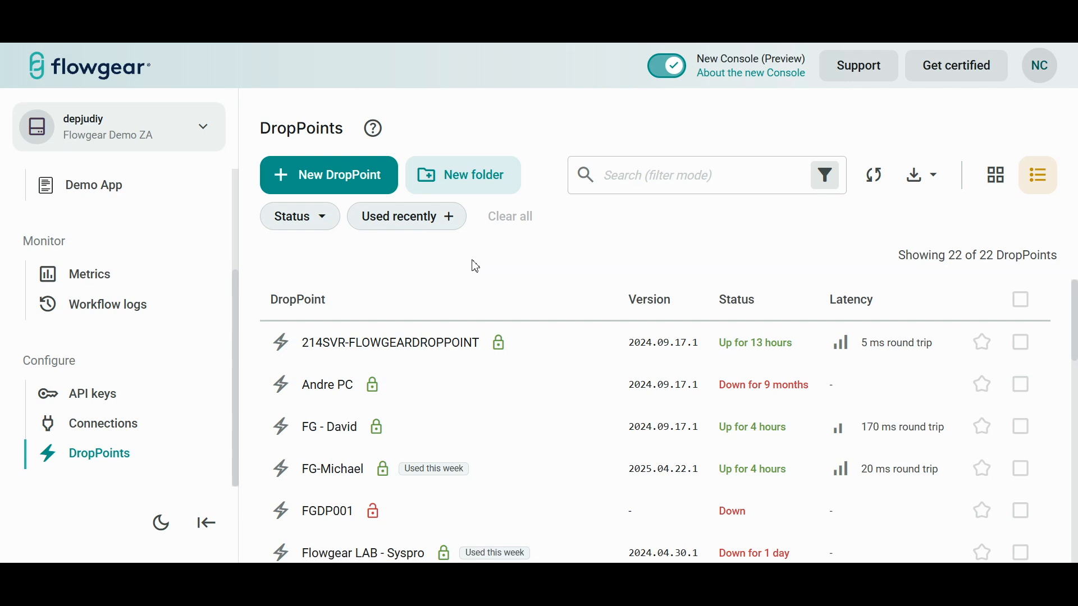
pyautogui.click(115, 437)
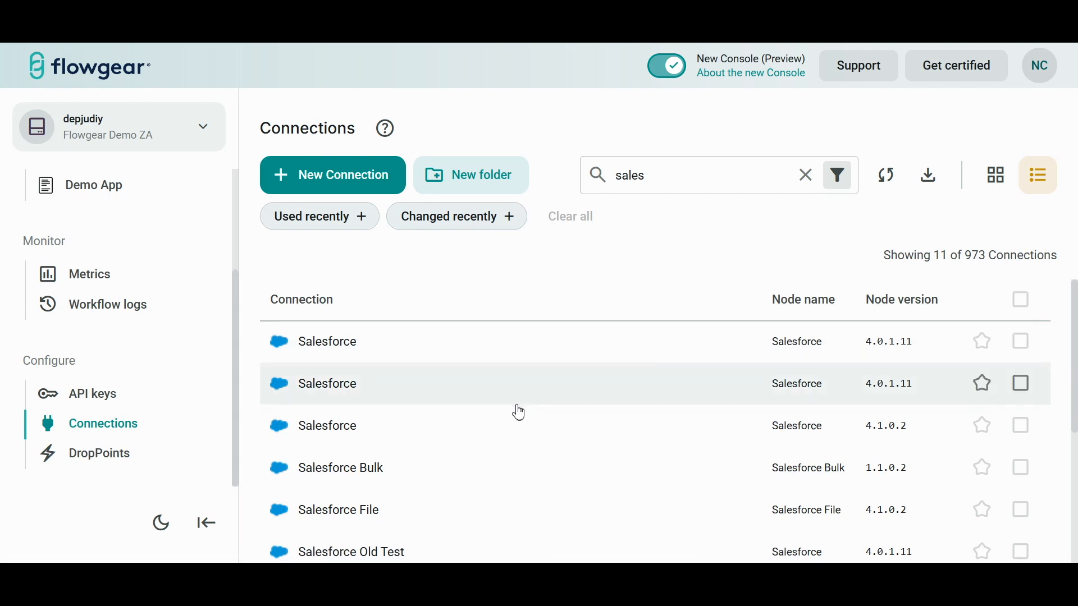
pyautogui.scroll(-4, 517, 410)
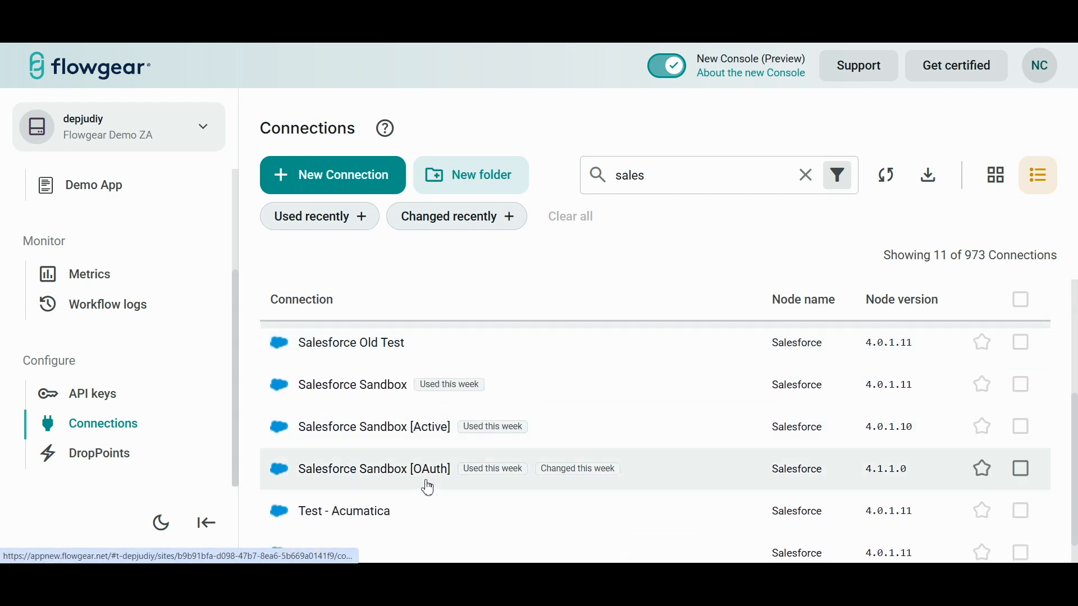
pyautogui.click(427, 484)
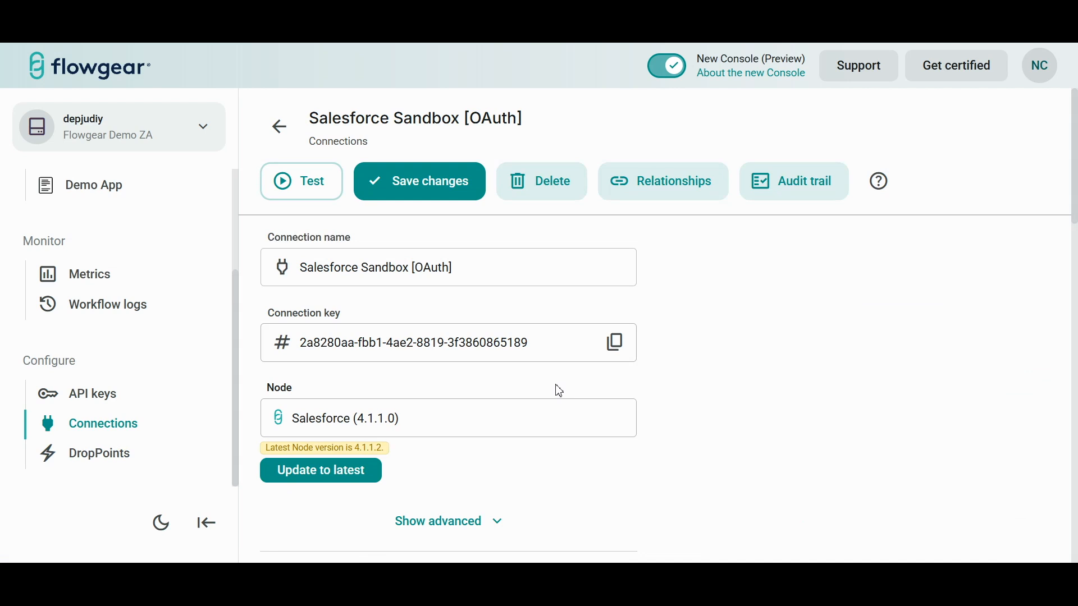
# Step: Review the Salesforce connection's Test environment settings, run a connection test and dismiss its notification
pyautogui.scroll(-9, 555, 387)
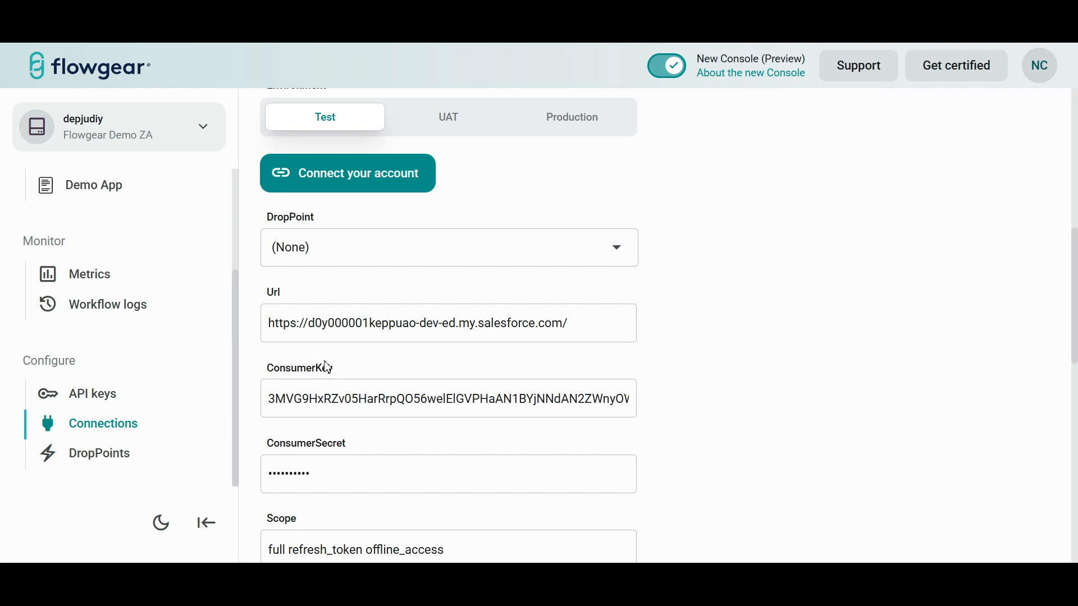
pyautogui.scroll(8, 328, 368)
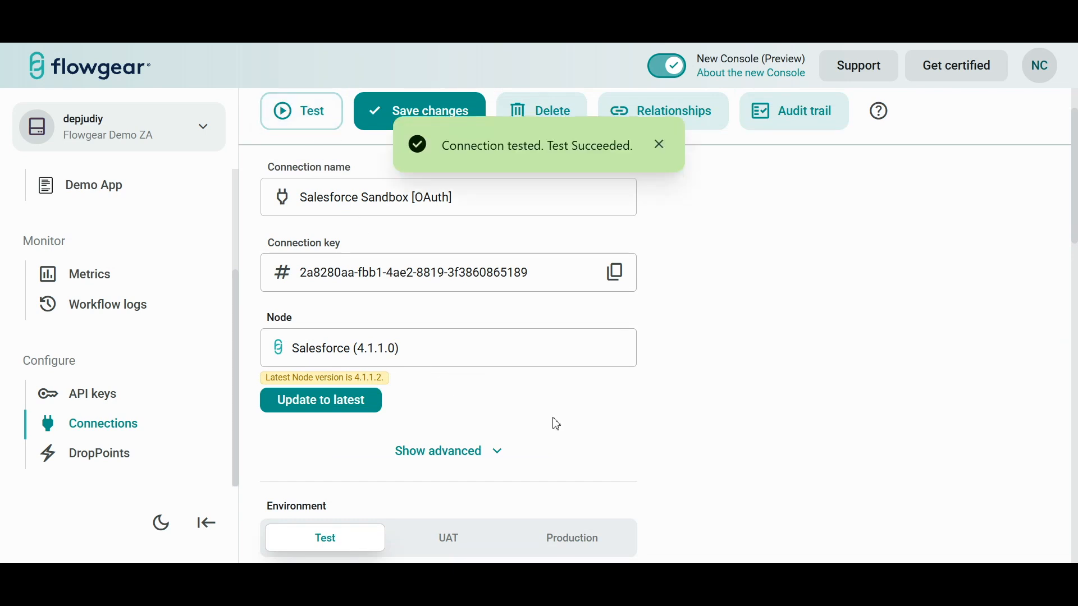
pyautogui.click(660, 146)
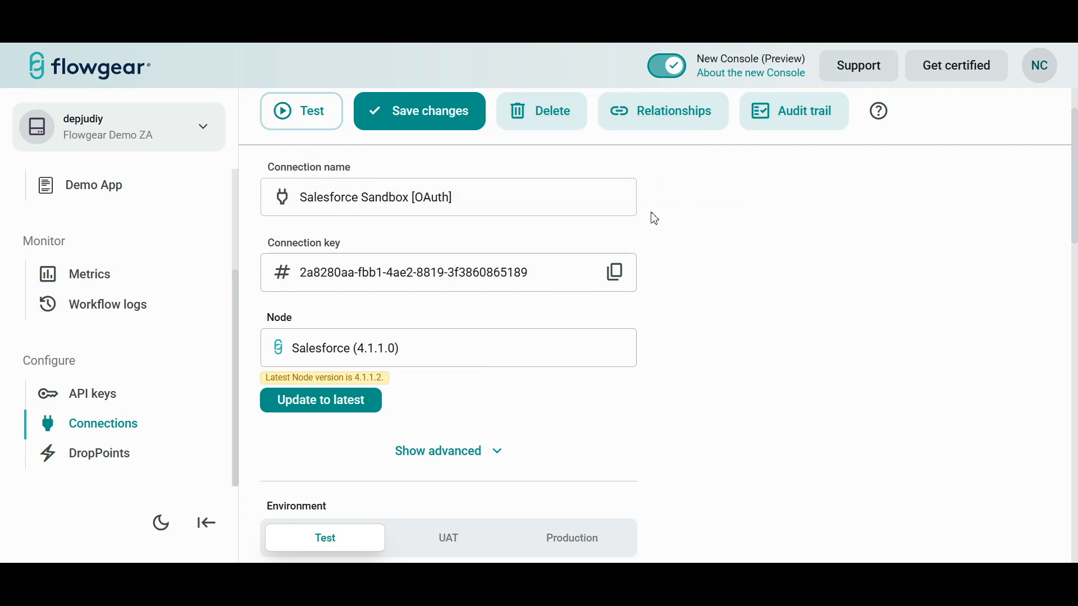
# Step: Compare the connection's settings across the UAT, Production and Test environments, and leave UAT selected
pyautogui.scroll(-4, 651, 230)
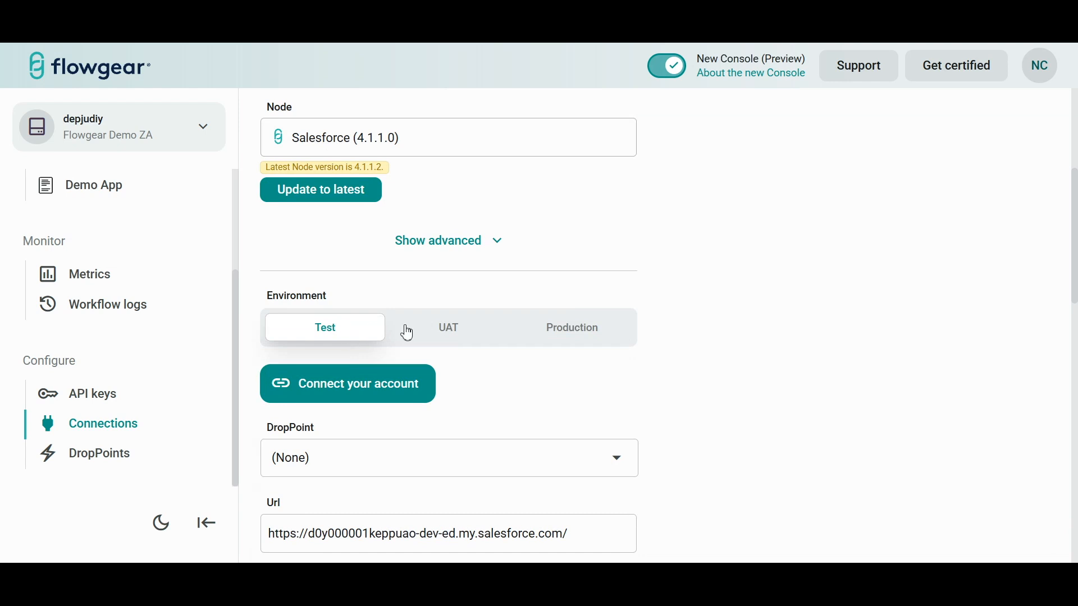
pyautogui.click(449, 336)
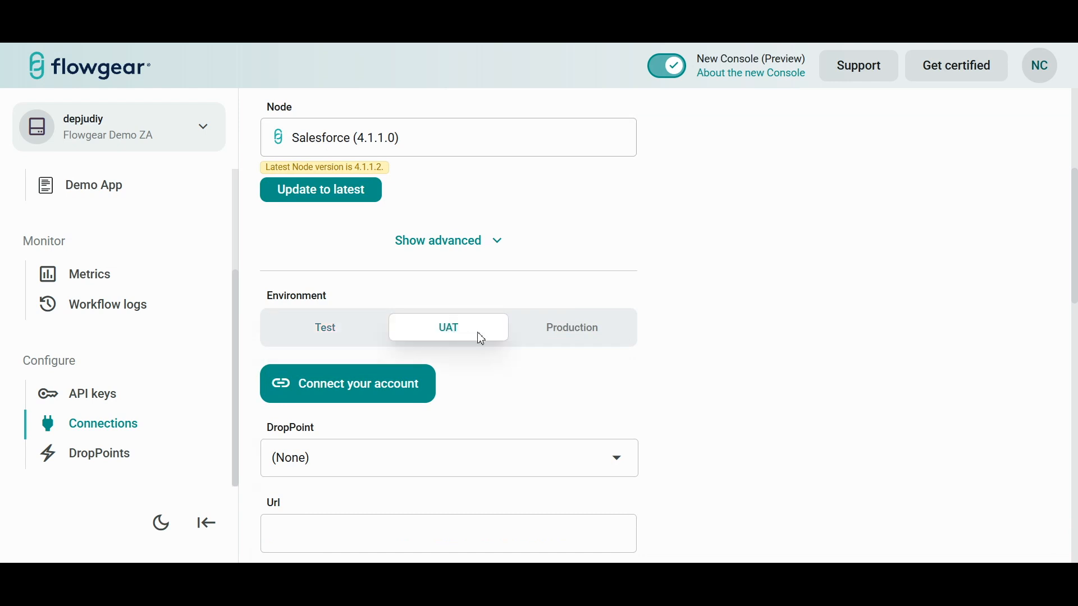
pyautogui.click(567, 337)
pyautogui.click(338, 332)
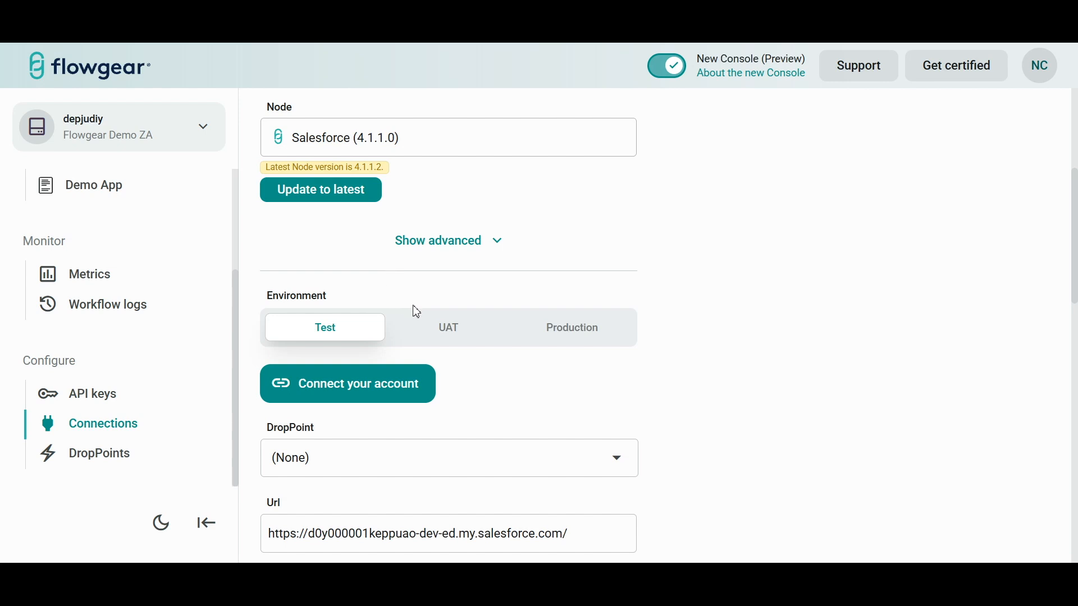
pyautogui.click(443, 324)
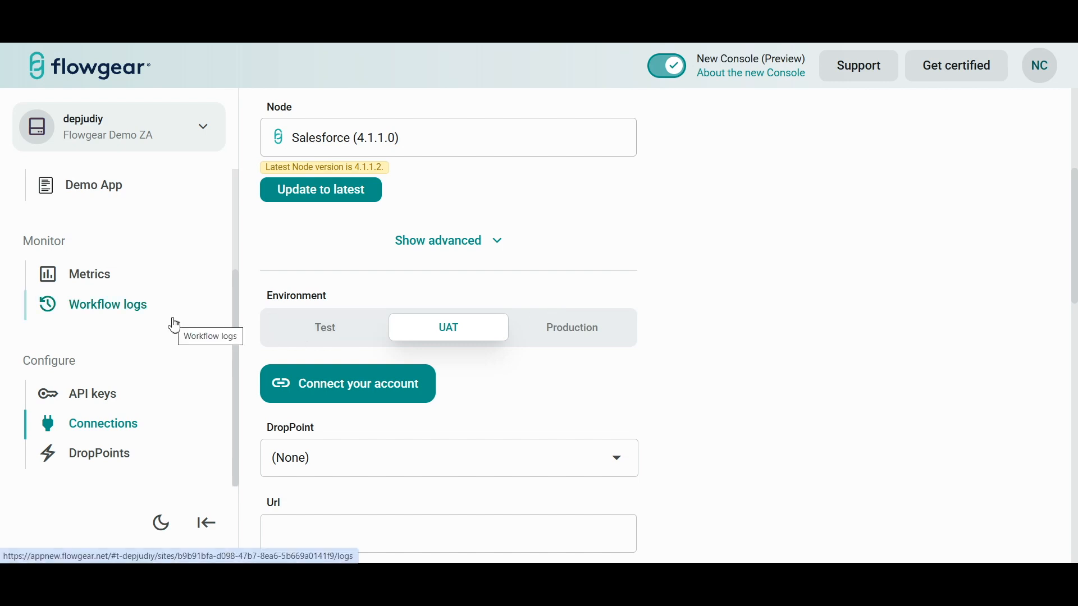
# Step: Open the workflow logs and search the Start & Triggers entries for all workflows
pyautogui.click(110, 306)
pyautogui.click(630, 413)
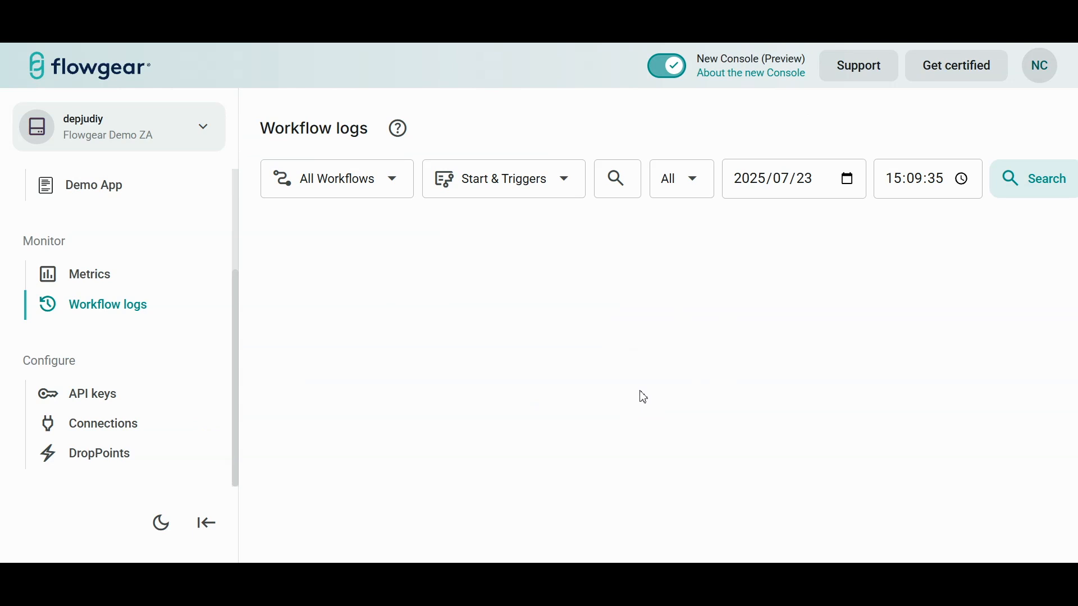
pyautogui.click(1027, 190)
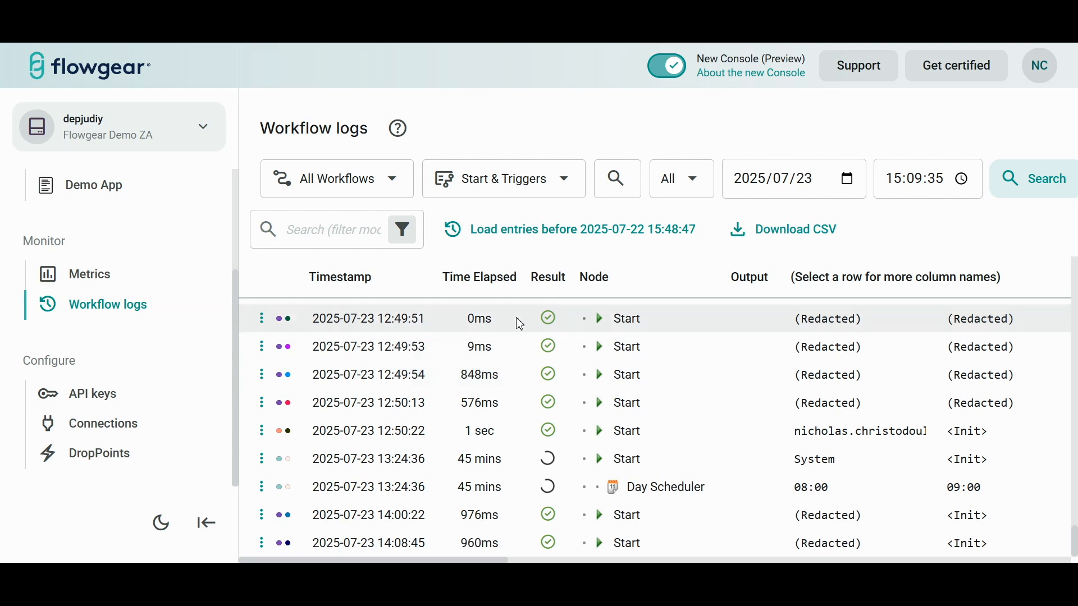
# Step: Create a blank new workflow named "Test Workflow" from the workflows list
pyautogui.scroll(3, 68, 314)
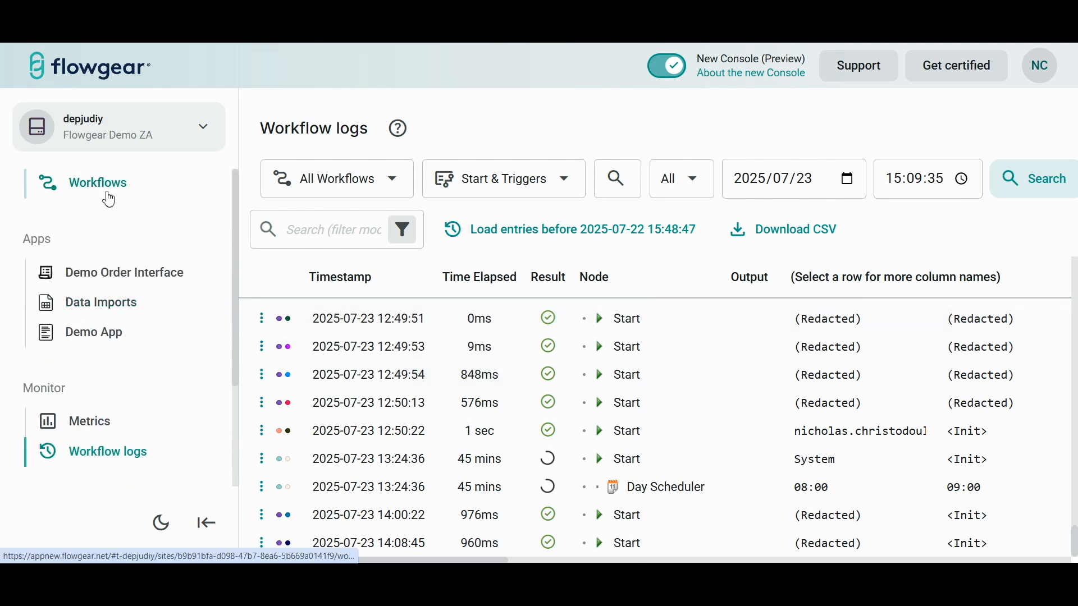
pyautogui.click(111, 188)
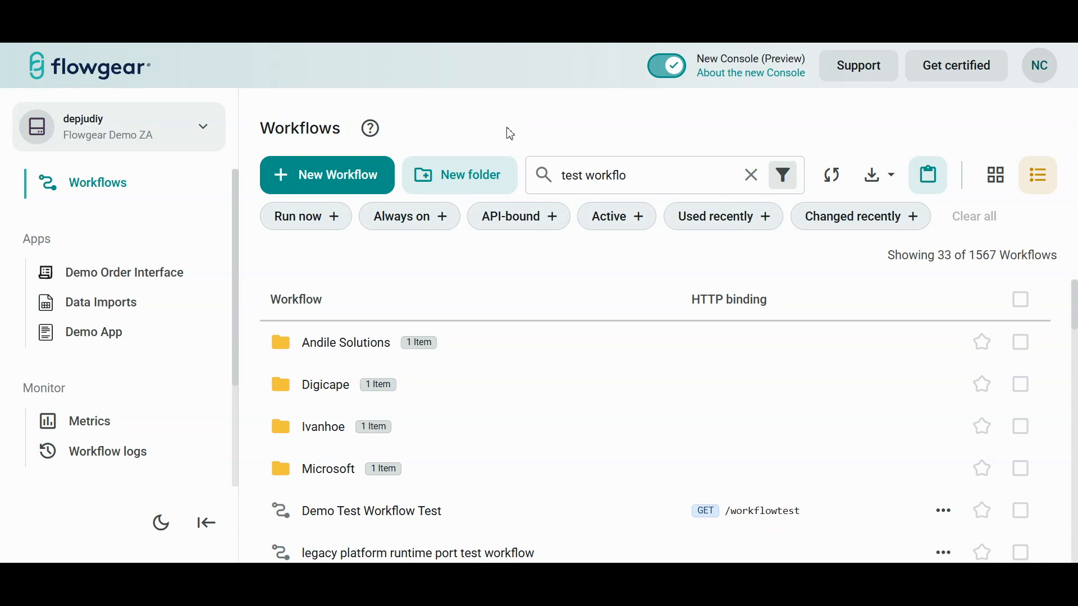
pyautogui.click(324, 182)
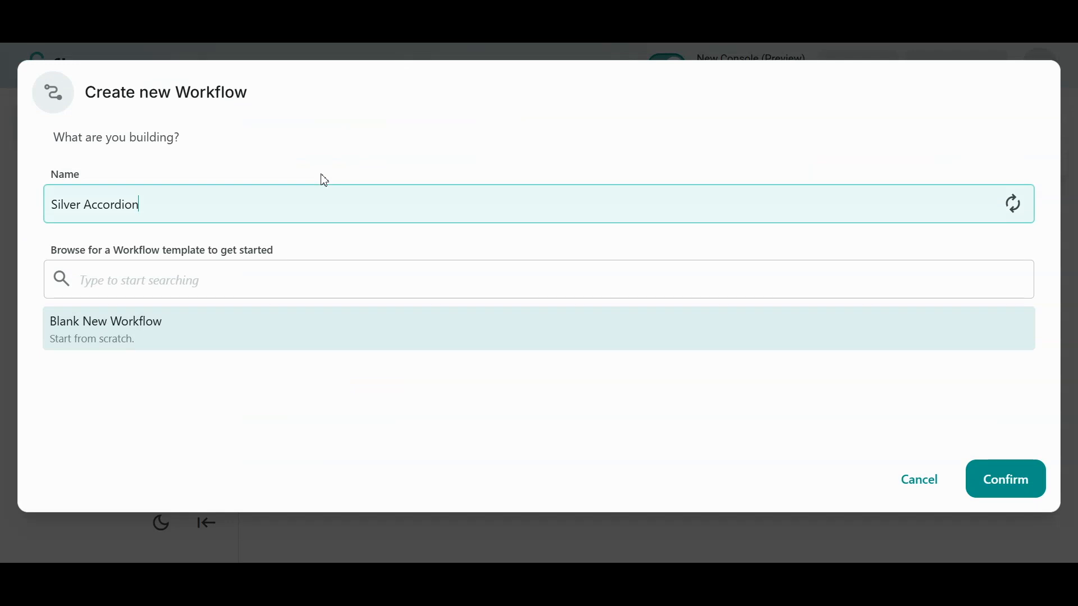
pyautogui.hotkey('ctrl', 'a')
pyautogui.write('Test Workflow')
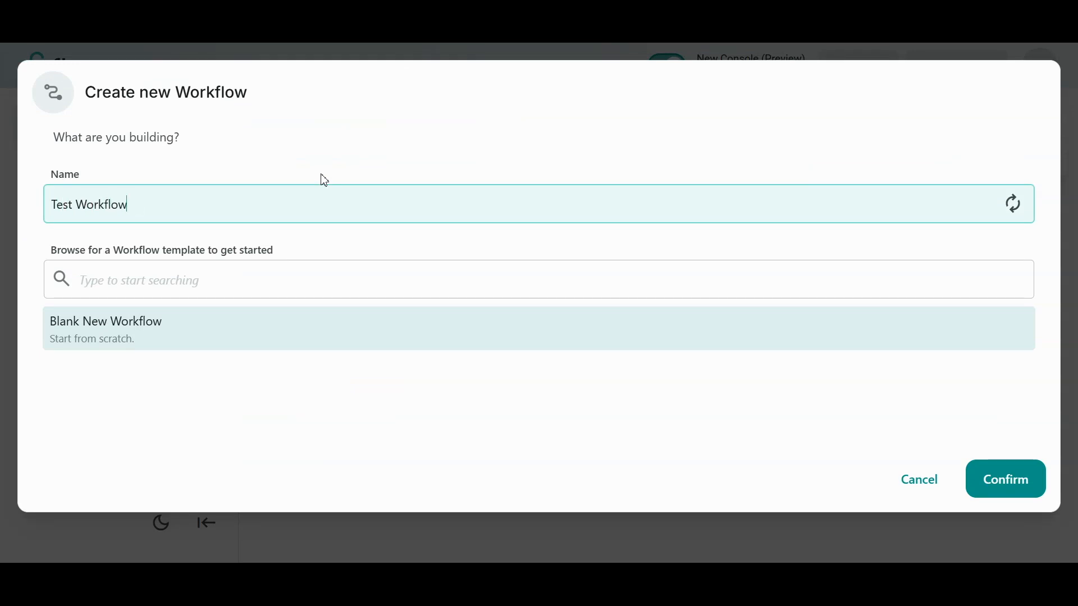
pyautogui.click(1008, 481)
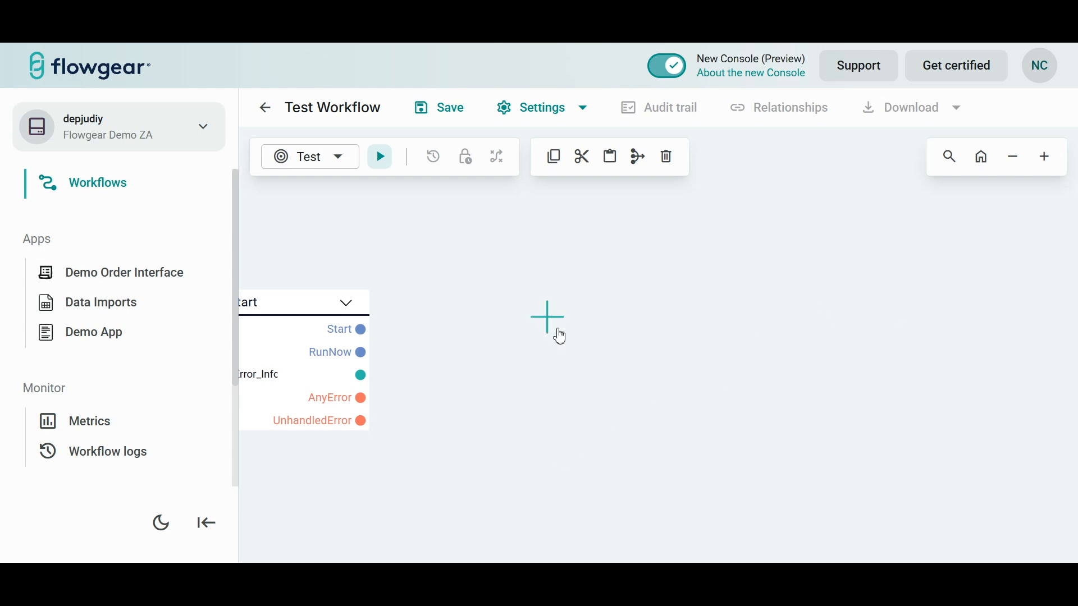
# Step: Open the node chooser from the workflow canvas, filter it by the Connector type and browse the connector nodes
pyautogui.click(552, 332)
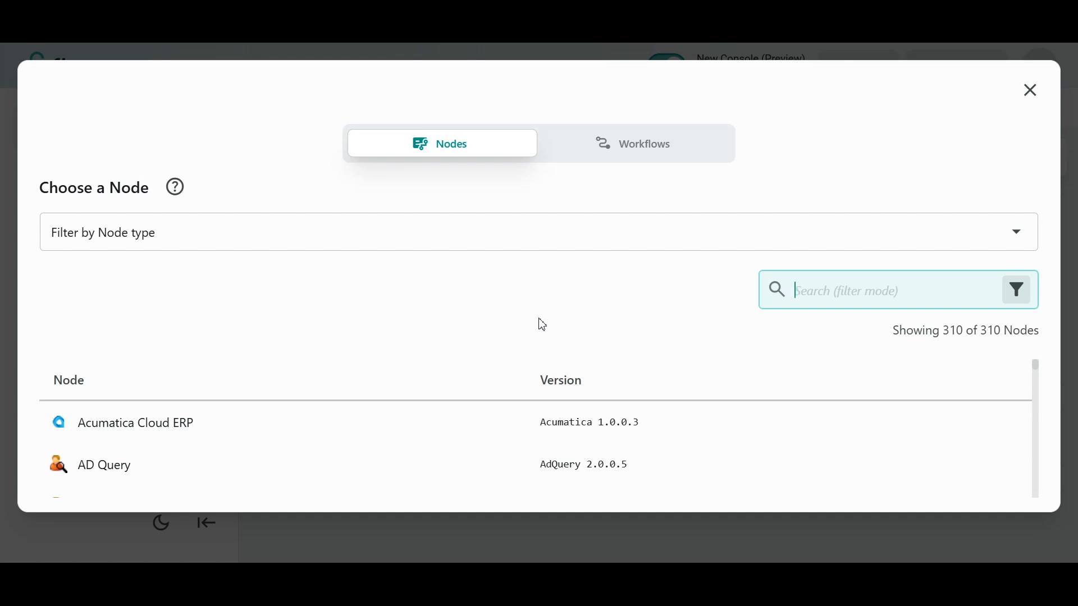
pyautogui.scroll(-10, 404, 447)
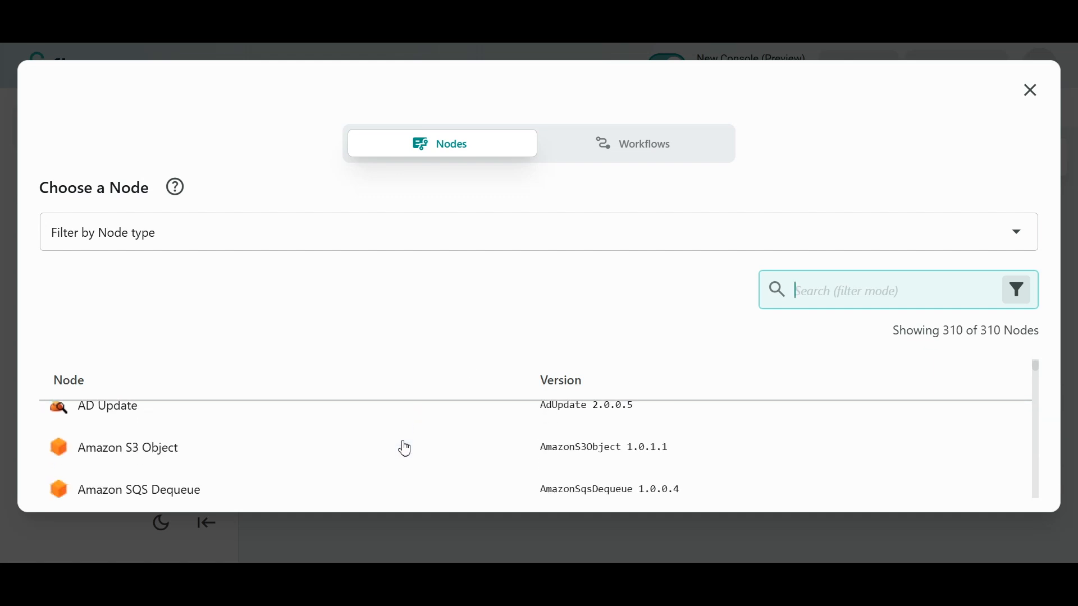
pyautogui.scroll(10, 404, 447)
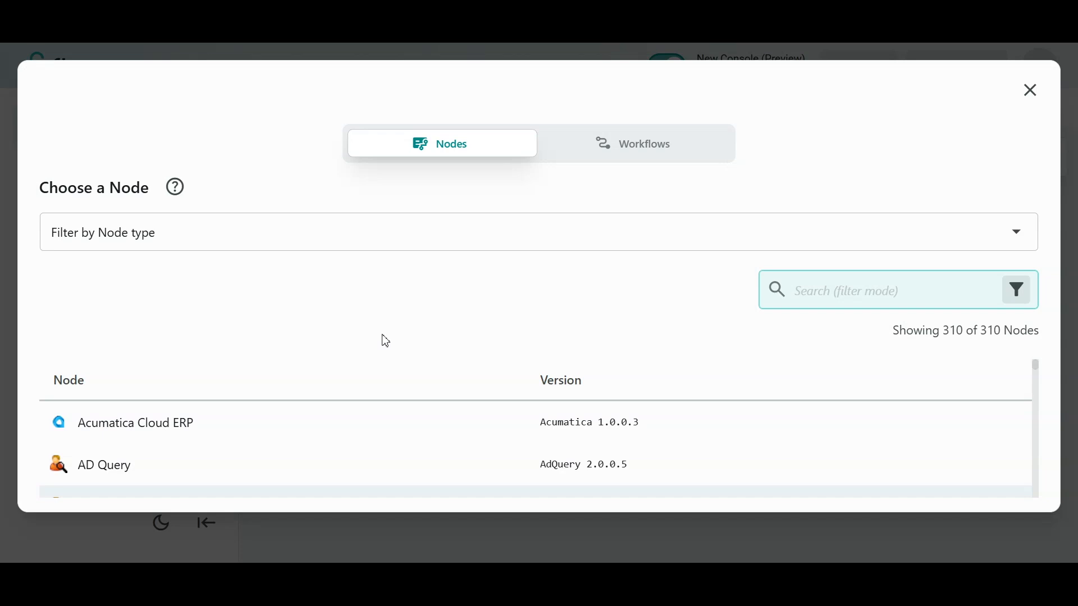
pyautogui.click(334, 248)
pyautogui.click(151, 345)
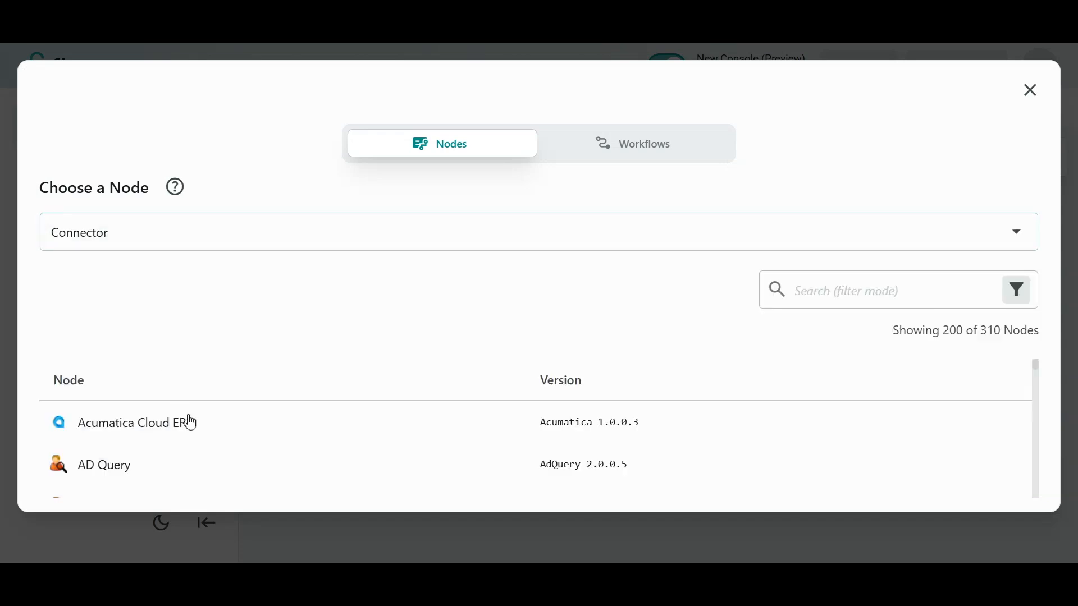
pyautogui.scroll(-5, 197, 449)
pyautogui.scroll(-3, 201, 449)
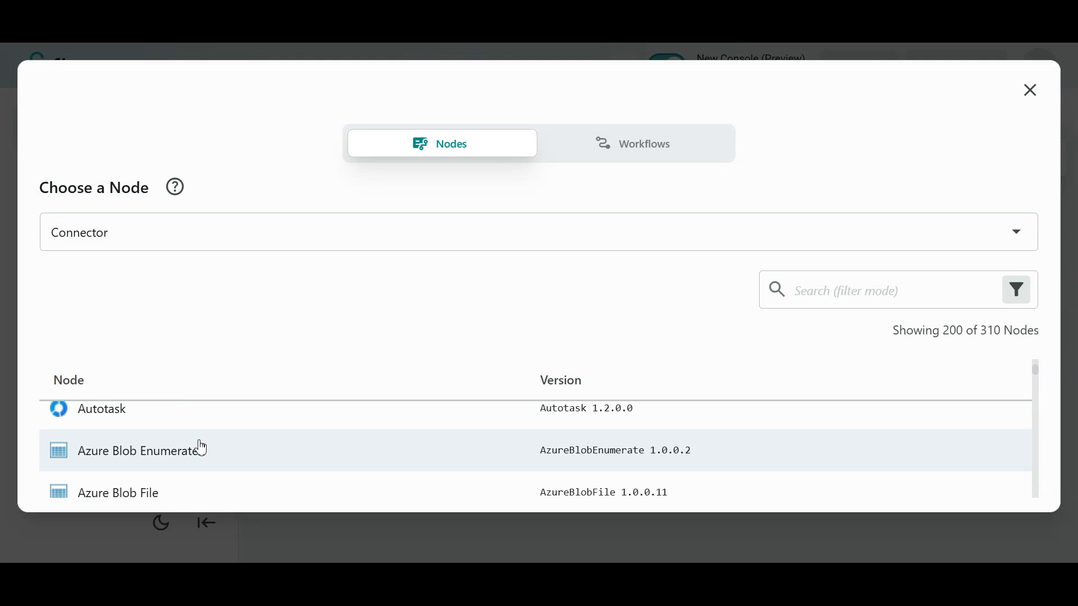
pyautogui.scroll(-3, 201, 449)
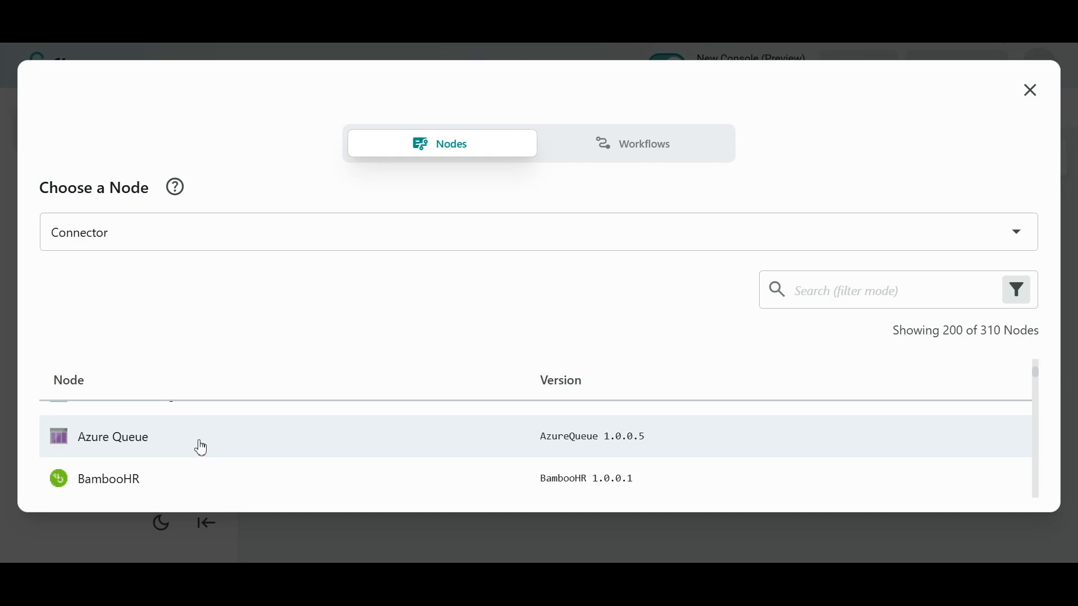
pyautogui.scroll(-10, 202, 449)
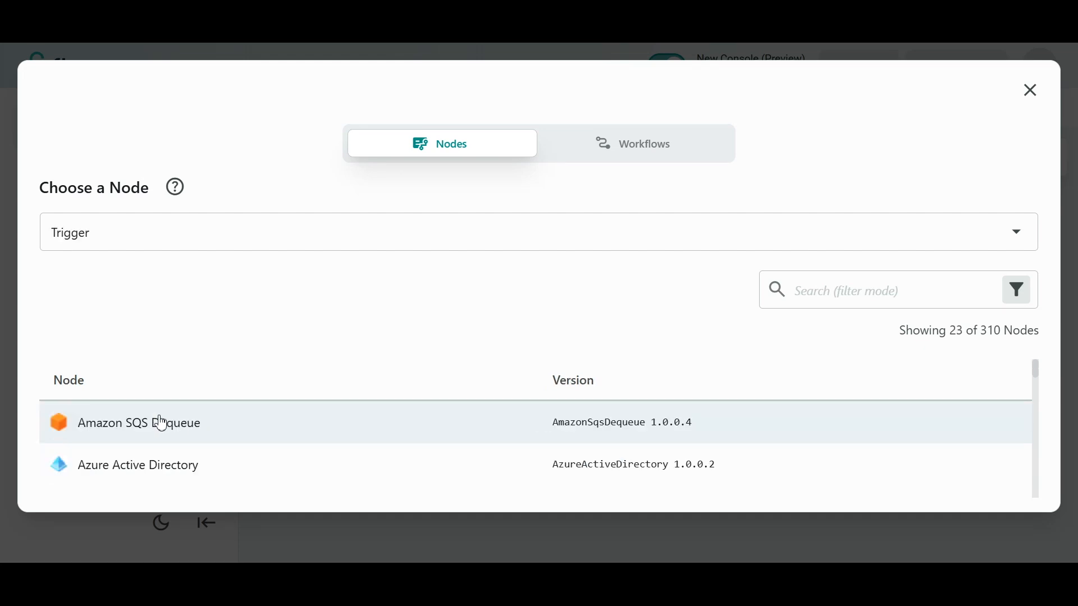
# Step: Filter the node chooser by the Trigger type and look through the available trigger nodes
pyautogui.scroll(-6, 162, 425)
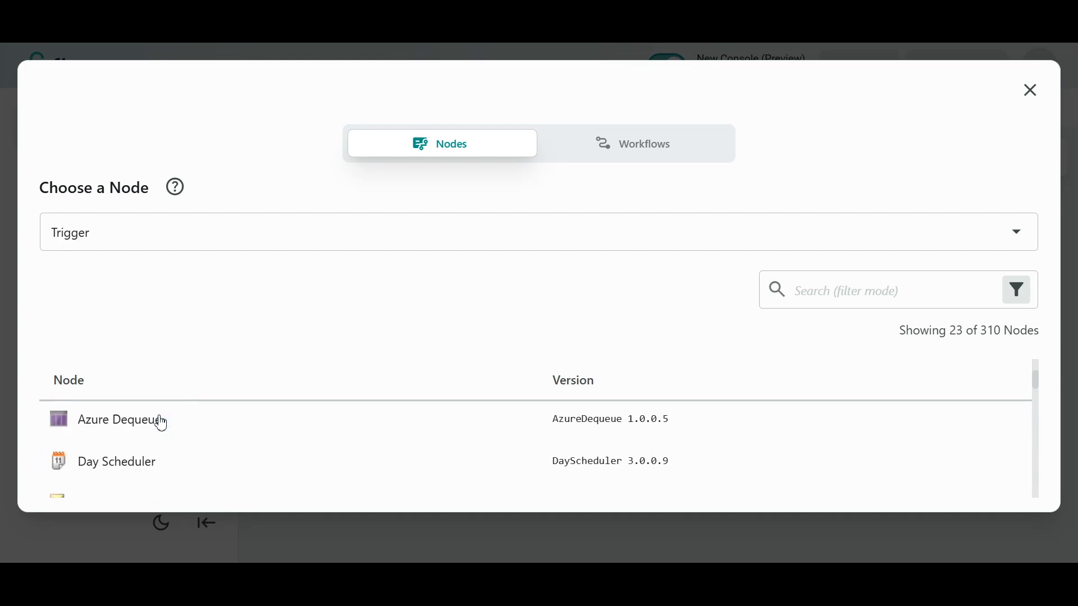
pyautogui.scroll(-6, 165, 440)
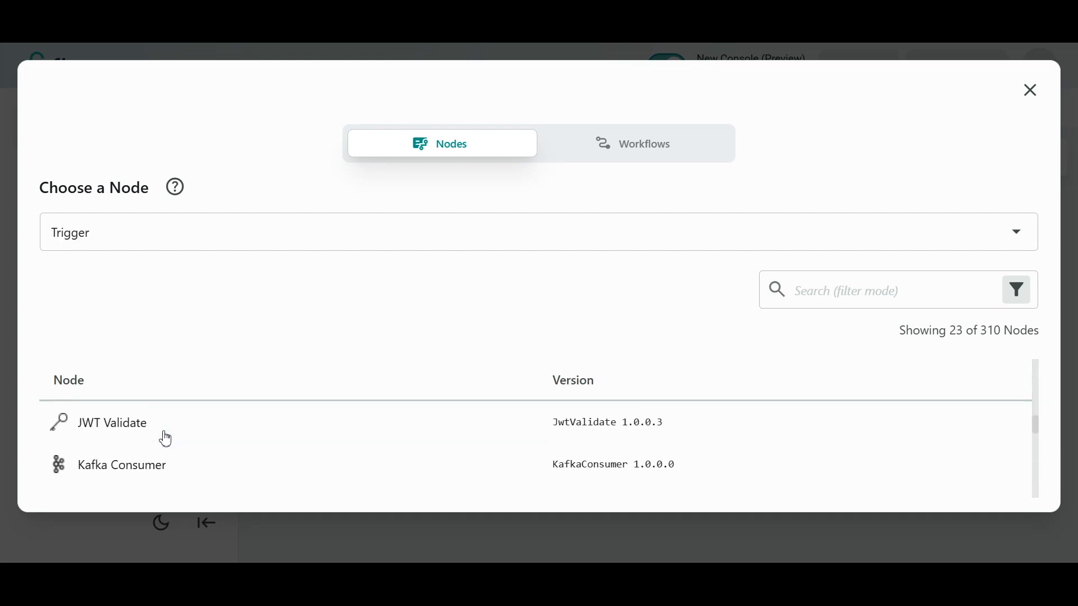
pyautogui.scroll(-4, 166, 441)
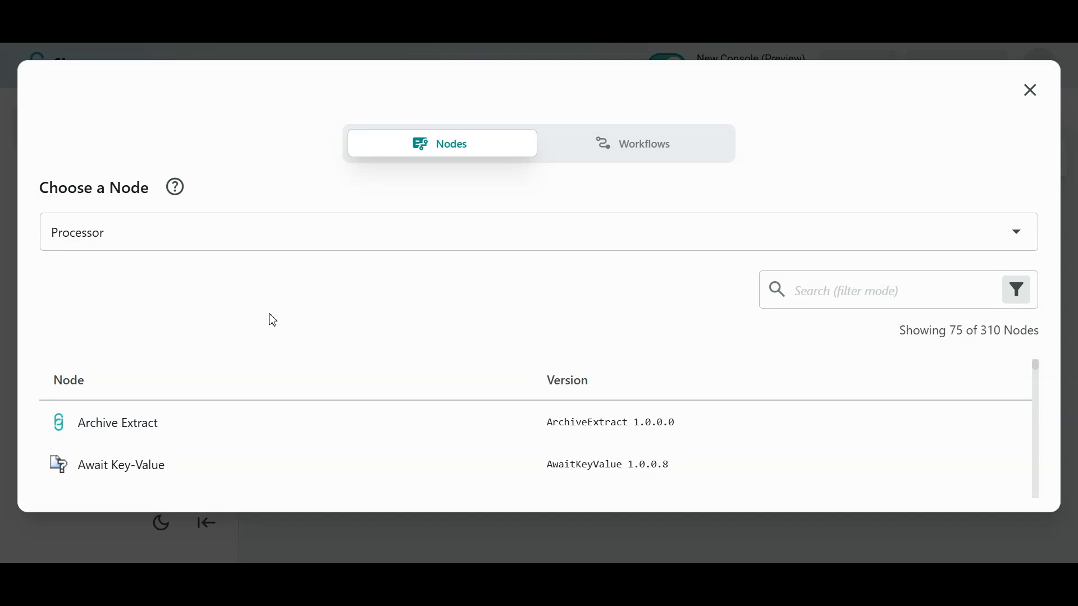
# Step: Filter the node chooser by the Processor type and look through the data processing nodes
pyautogui.scroll(-3, 248, 436)
pyautogui.scroll(-5, 253, 438)
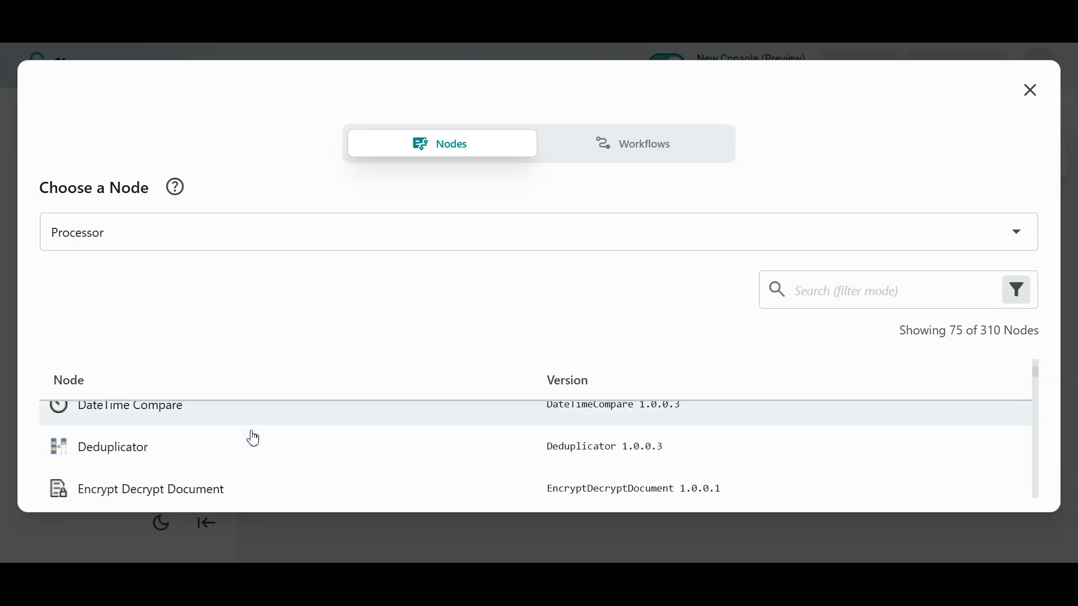
pyautogui.scroll(-3, 253, 438)
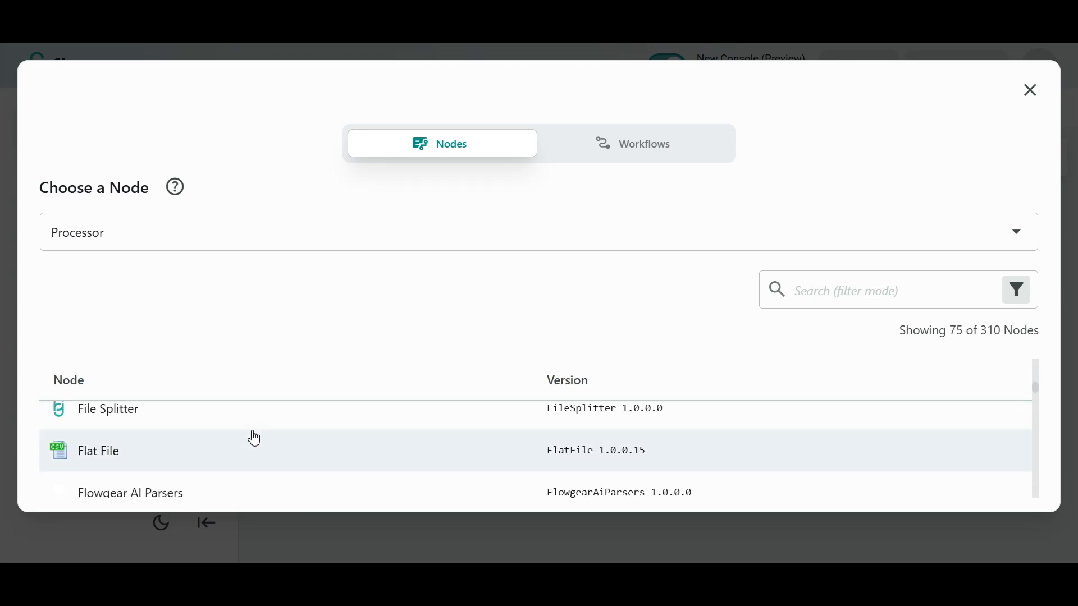
pyautogui.scroll(-3, 255, 439)
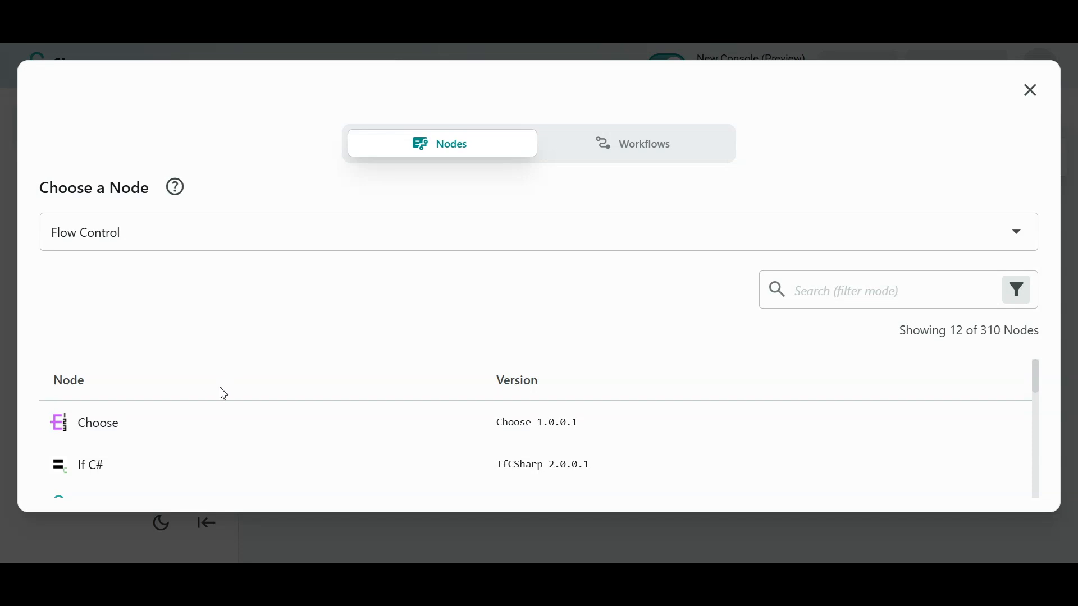
# Step: Filter the node chooser by the Flow Control type and look through the flow control nodes
pyautogui.scroll(-2, 225, 430)
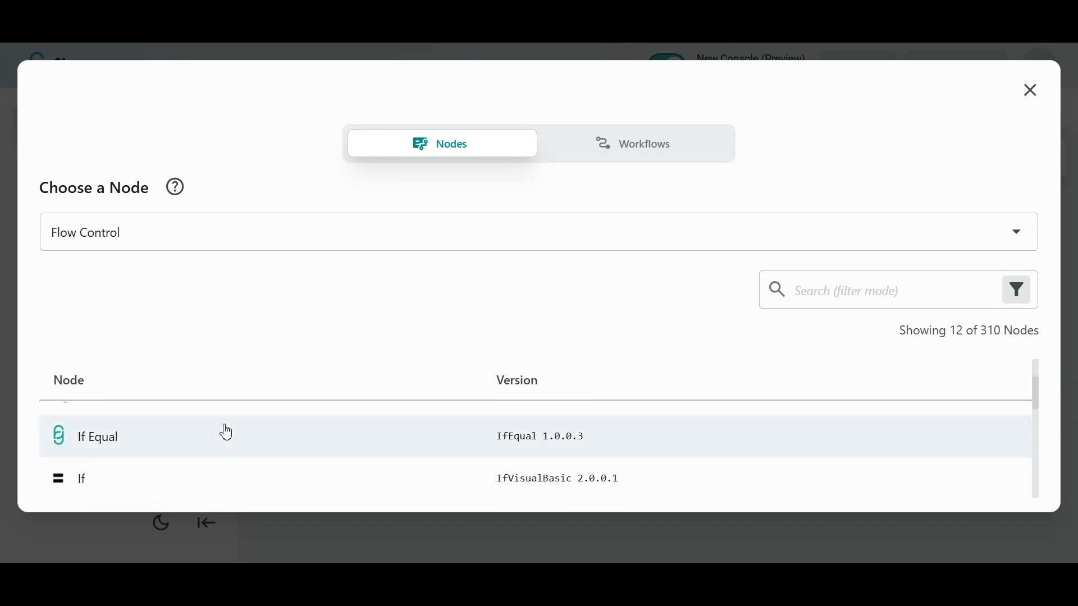
pyautogui.scroll(-5, 226, 432)
pyautogui.scroll(-3, 226, 432)
pyautogui.scroll(3, 226, 433)
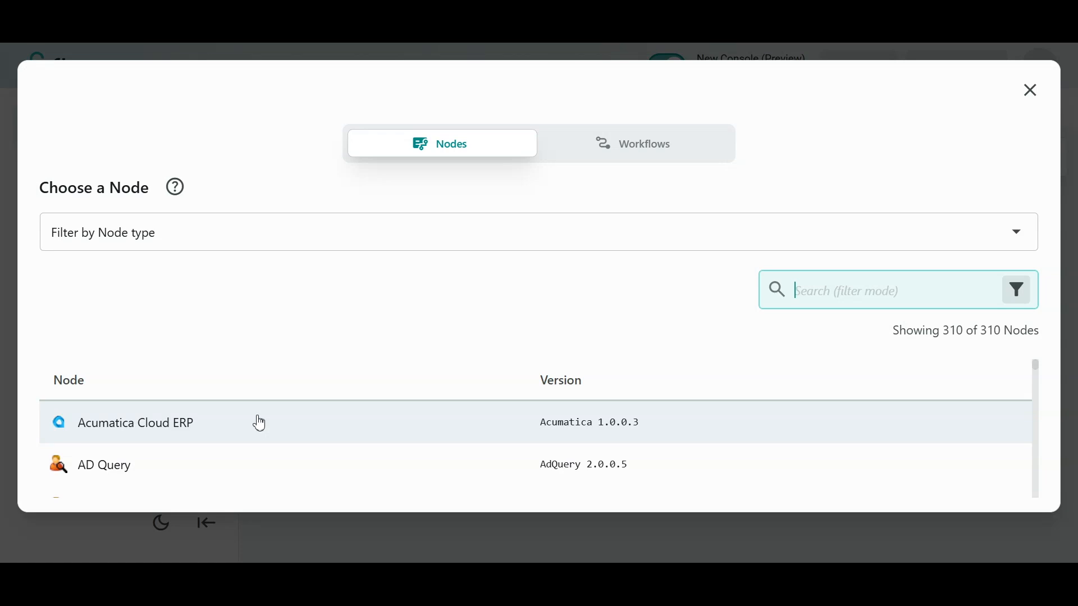
# Step: Browse the unfiltered node list and the filtered node types, and close the node chooser
pyautogui.scroll(-2, 259, 429)
pyautogui.scroll(-5, 258, 429)
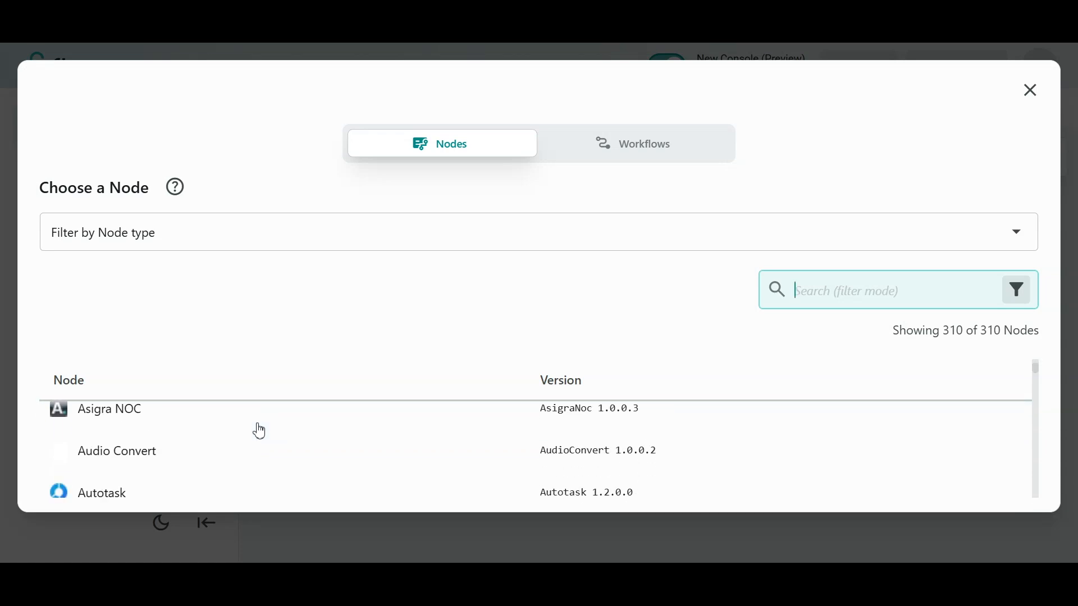
pyautogui.scroll(-2, 259, 432)
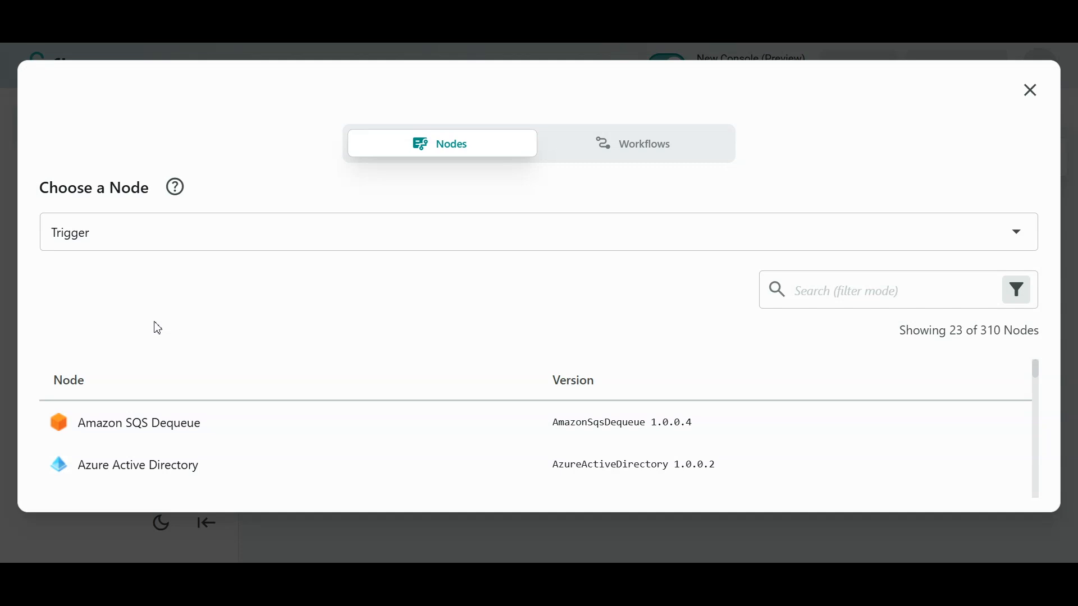
pyautogui.scroll(-2, 171, 419)
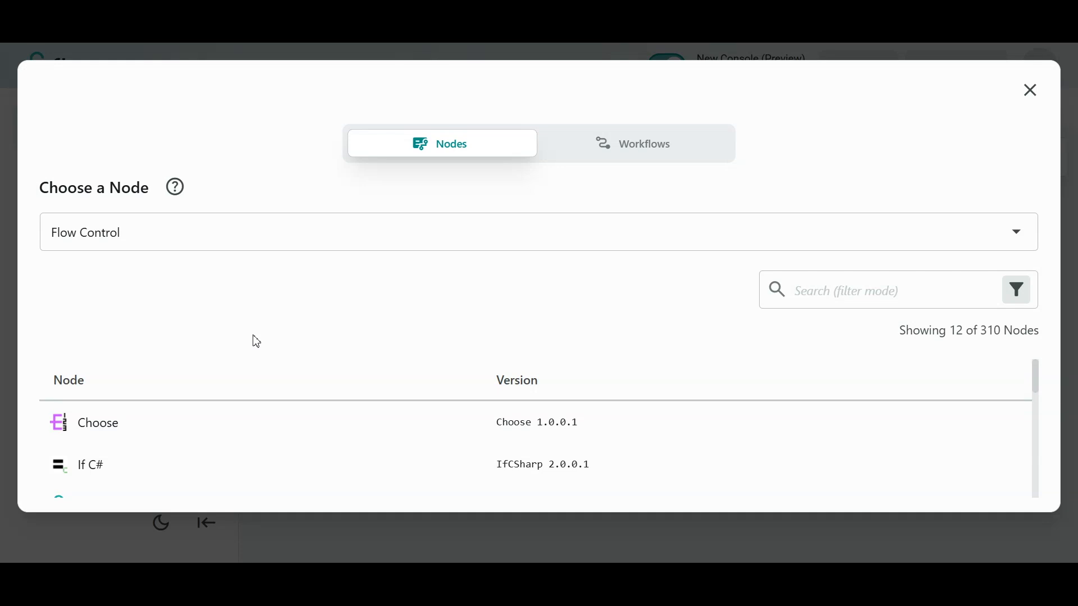
pyautogui.click(1033, 93)
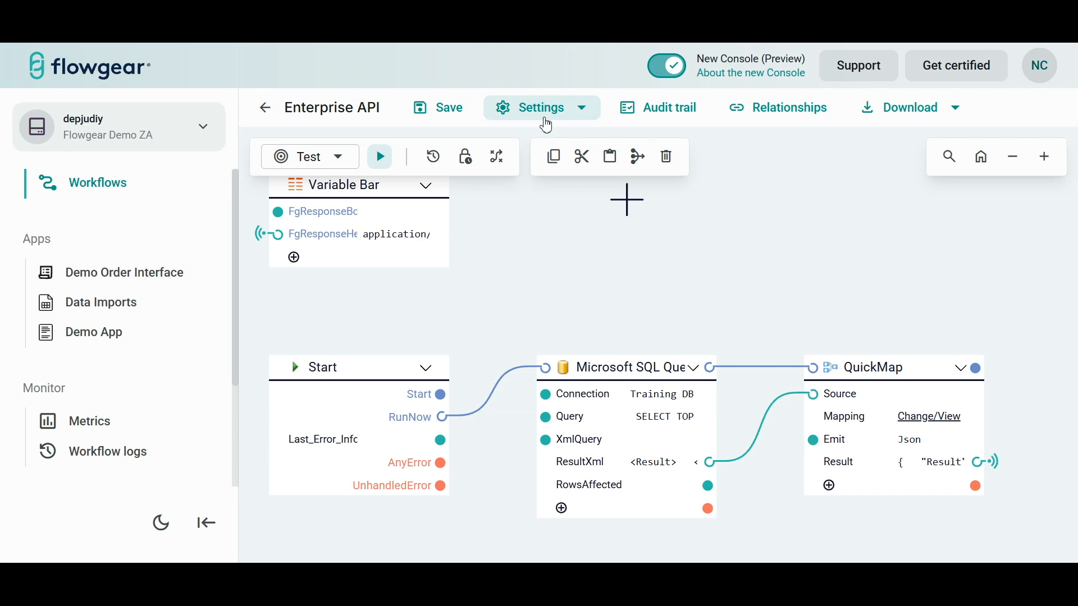
# Step: Review the API binding in the Enterprise API workflow's settings, and copy and paste its full URL
pyautogui.click(545, 120)
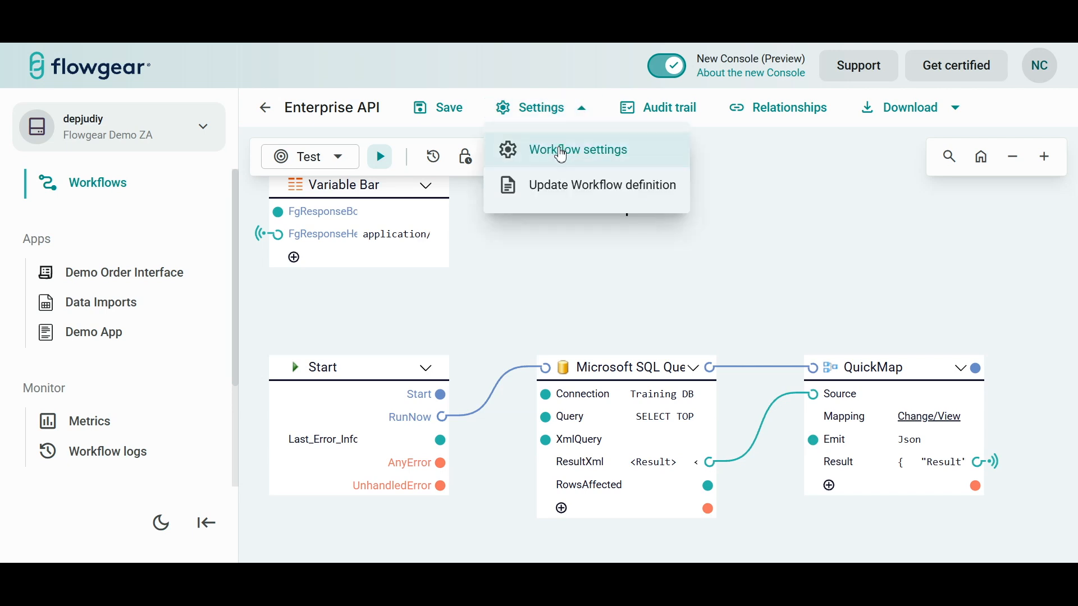
pyautogui.click(558, 151)
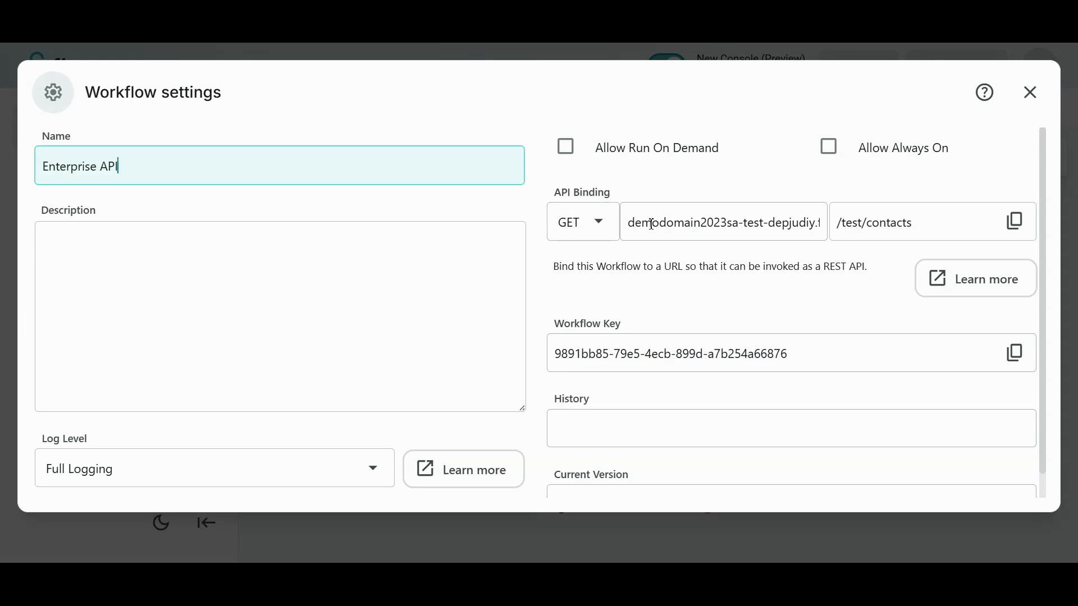
pyautogui.moveTo(632, 225); pyautogui.dragTo(836, 236)
pyautogui.click(740, 225)
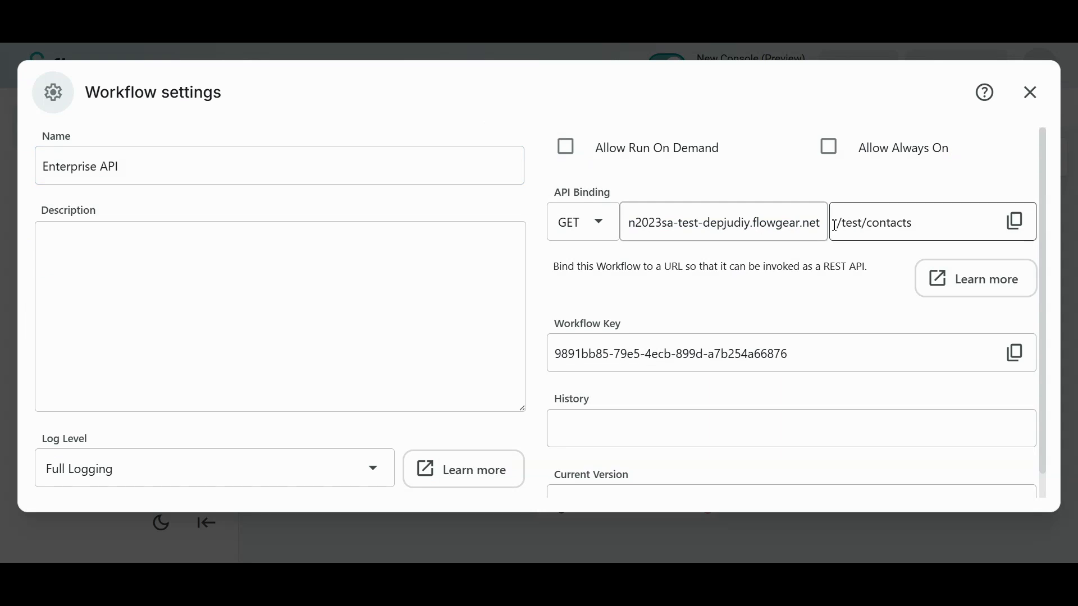
pyautogui.moveTo(835, 224); pyautogui.dragTo(947, 228)
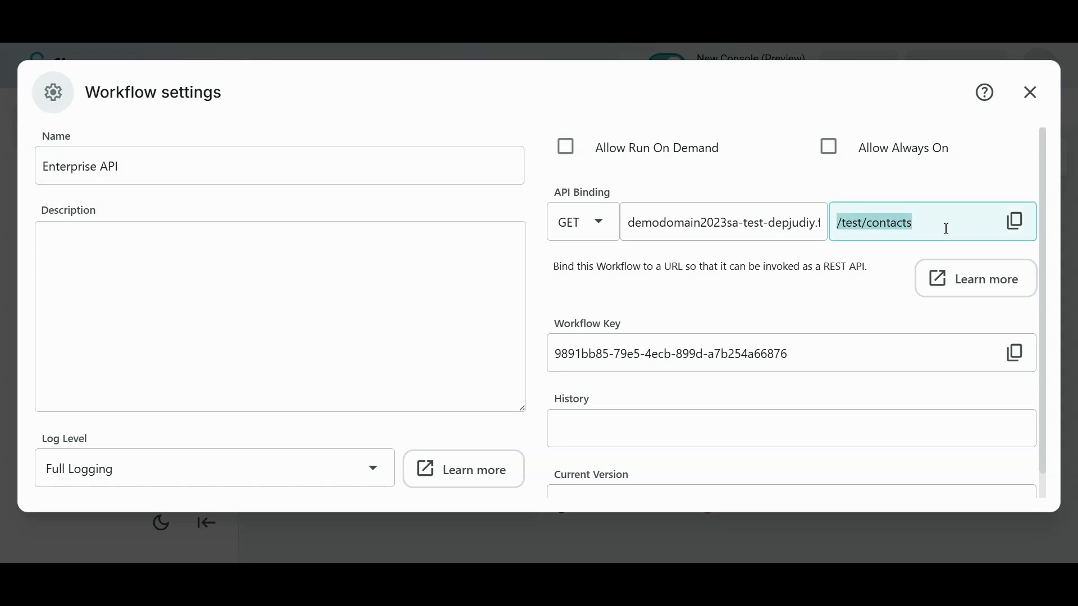
pyautogui.click(1015, 222)
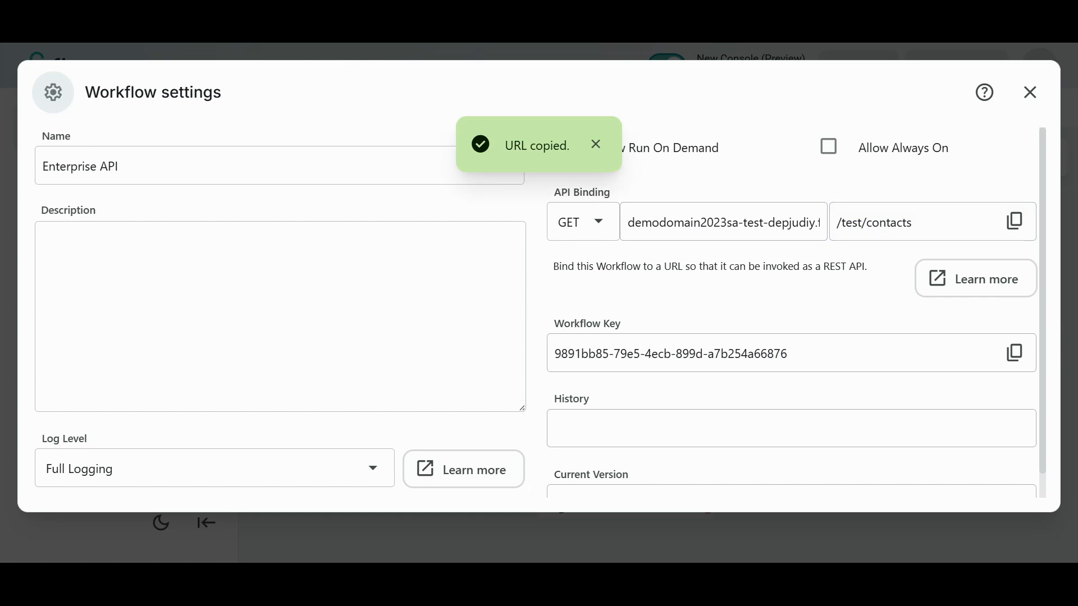
pyautogui.hotkey('ctrl', 'v')
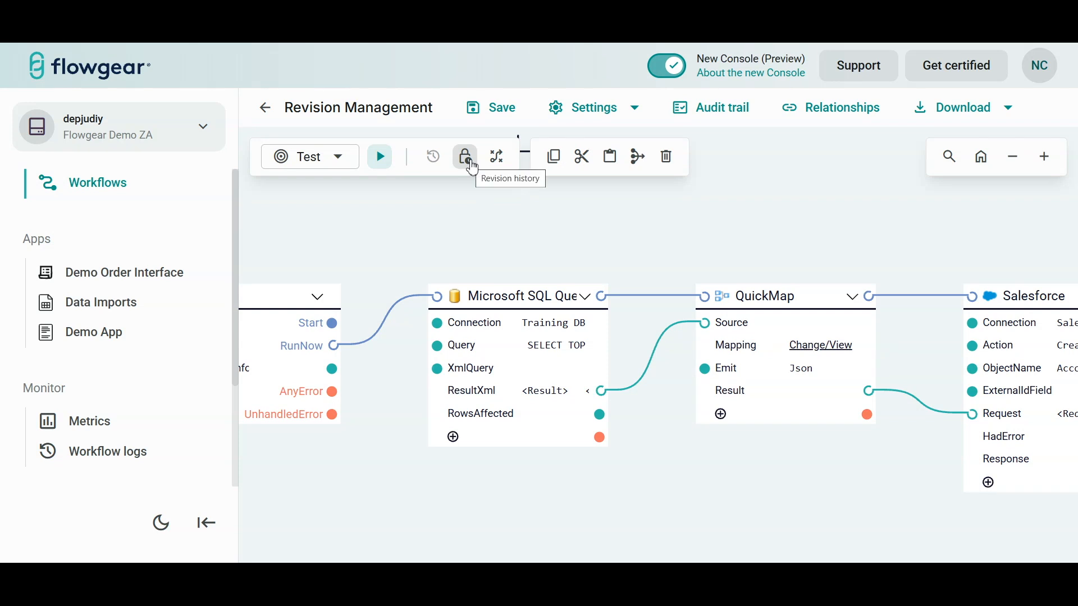
# Step: Load the 2025/07/23 14:33:51 revision from the revision history, then start saving it as the latest version and decline
pyautogui.click(472, 167)
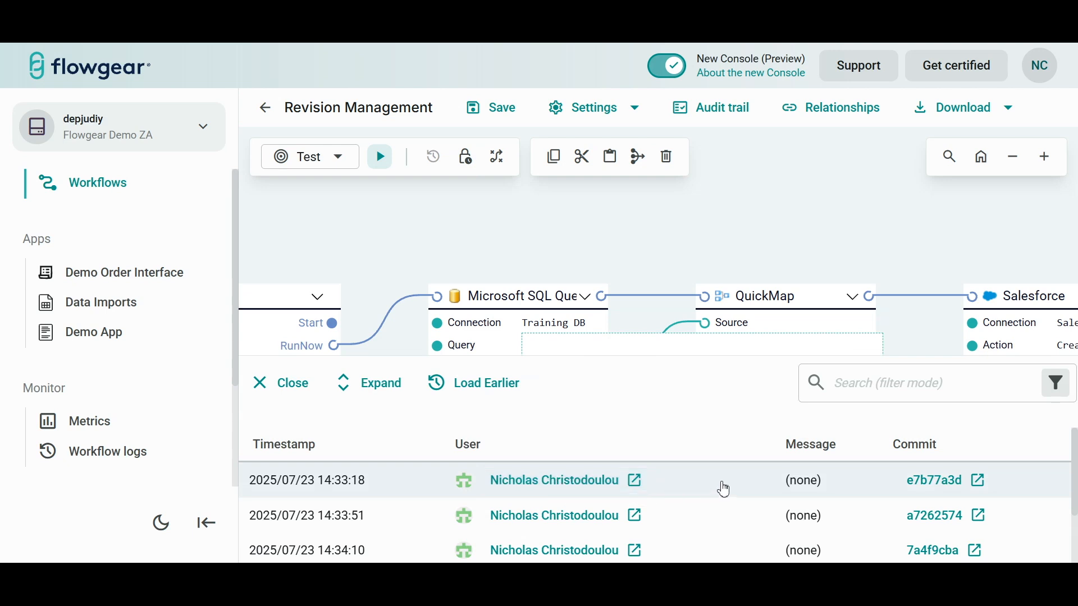
pyautogui.click(722, 523)
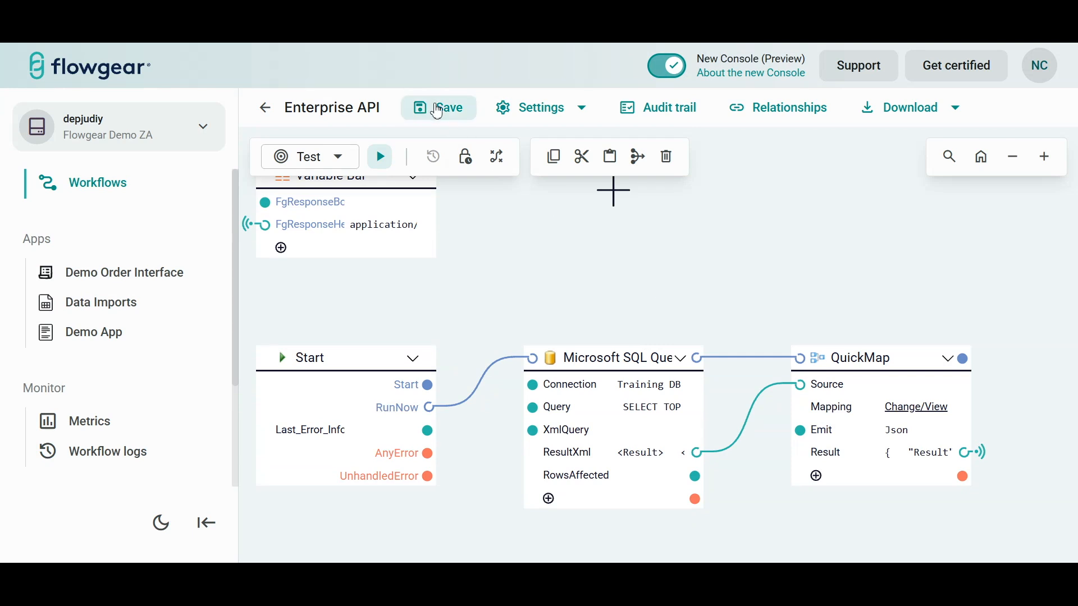
pyautogui.click(438, 110)
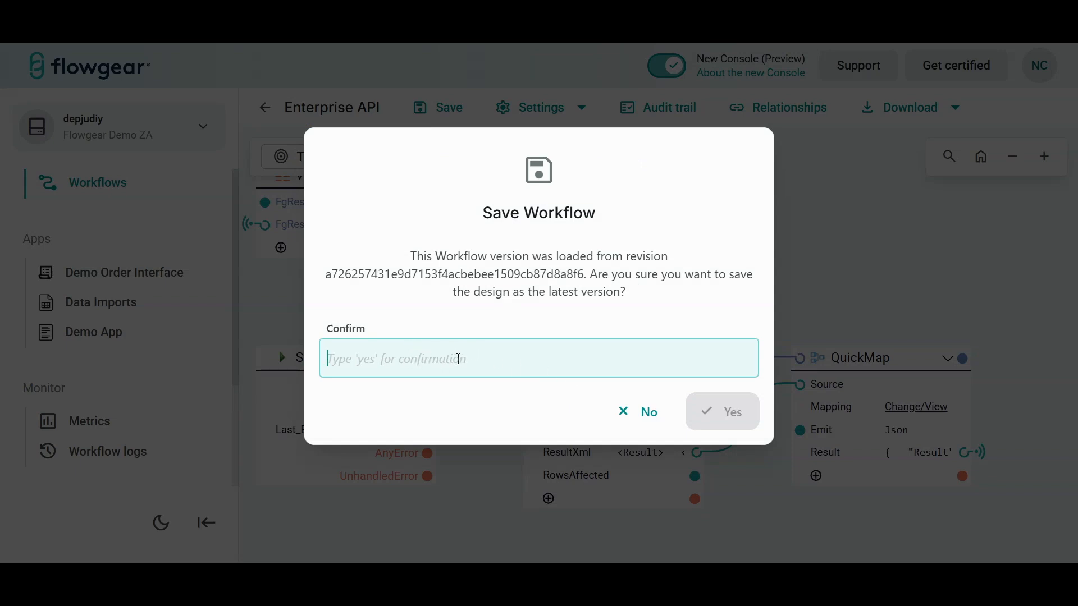
pyautogui.click(637, 415)
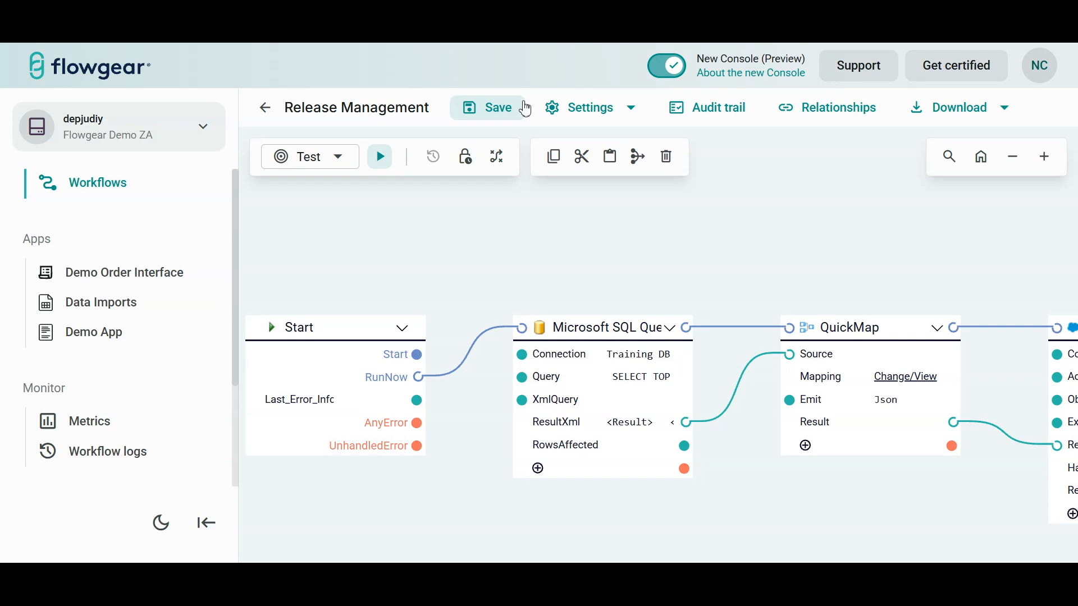
# Step: Save the Release Management workflow with the message "Test Workflow Save" and dismiss the notification
pyautogui.scroll(-1, 538, 129)
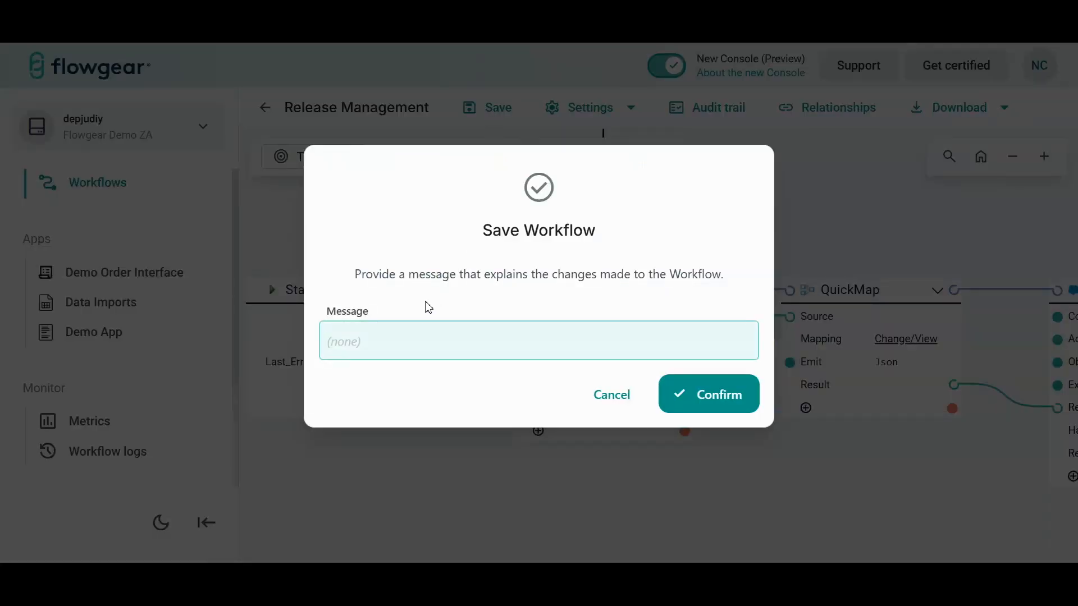
pyautogui.write('Test Workflow Save')
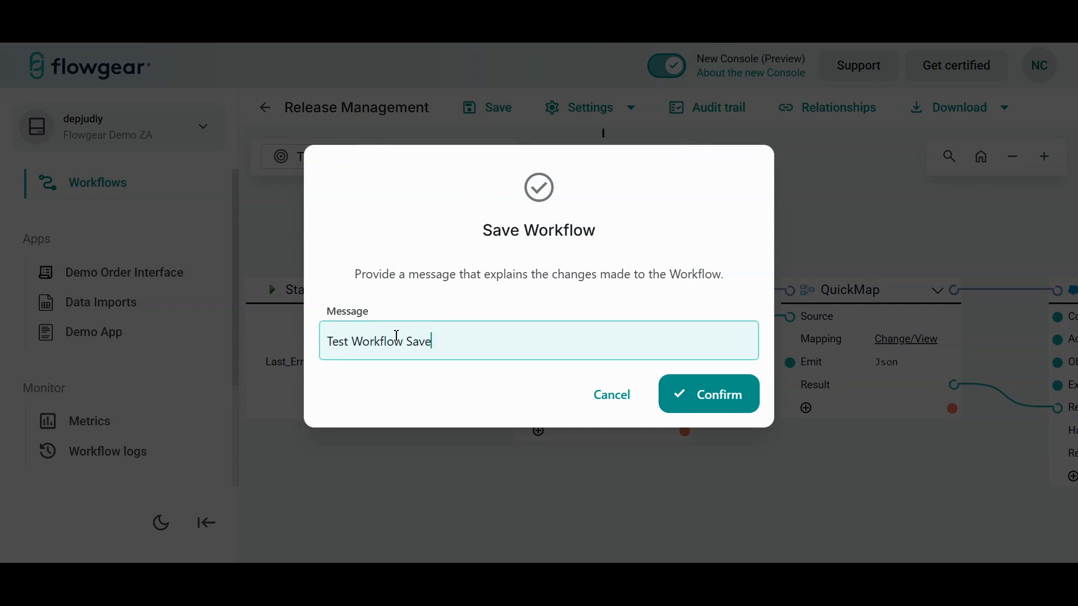
pyautogui.press('Return')
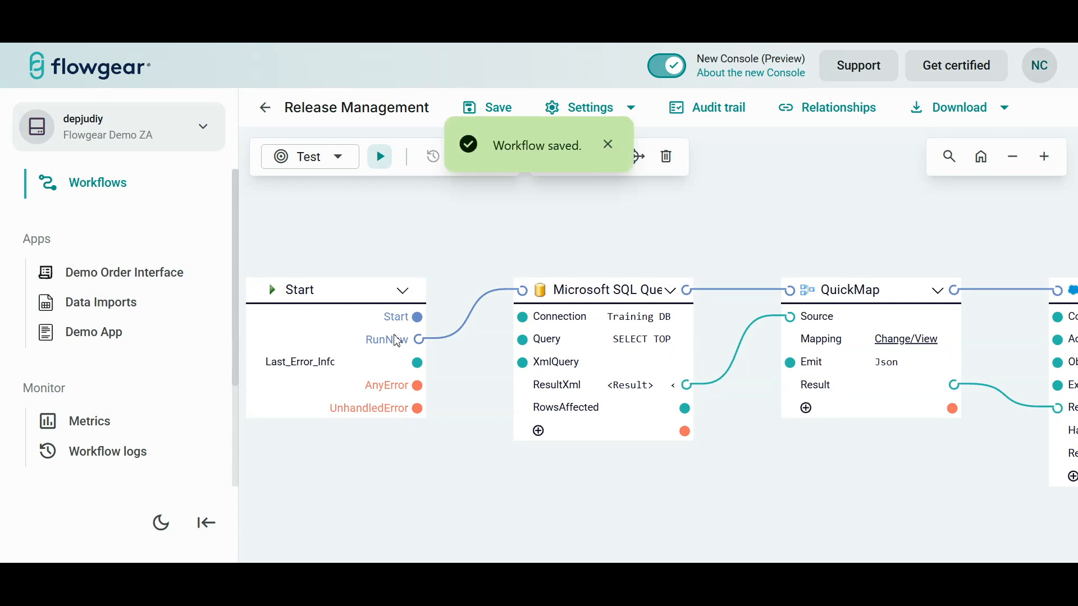
pyautogui.moveTo(493, 145); pyautogui.dragTo(578, 168)
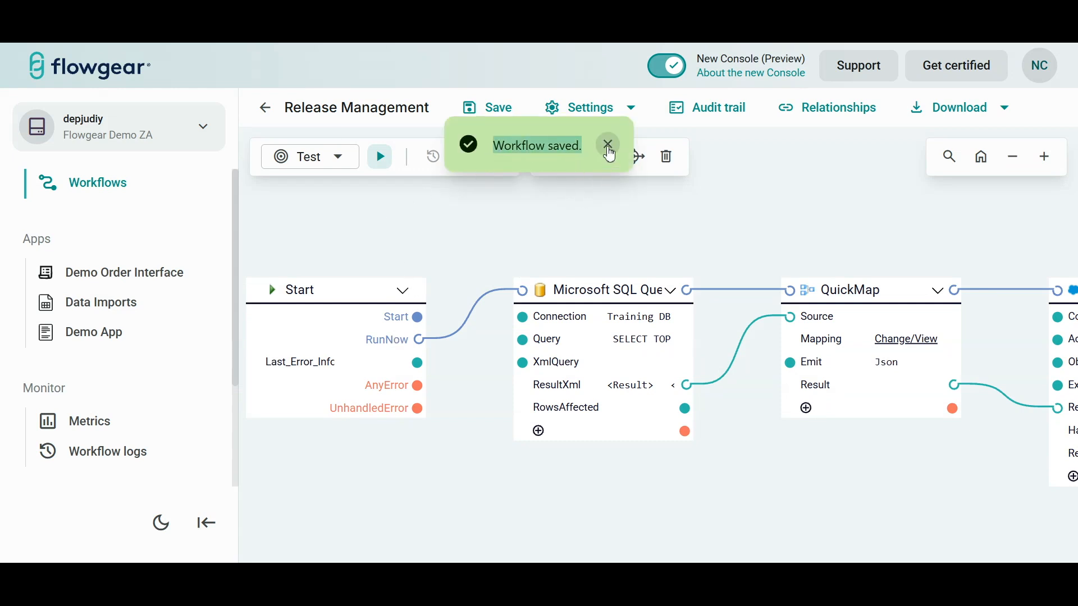
pyautogui.click(607, 145)
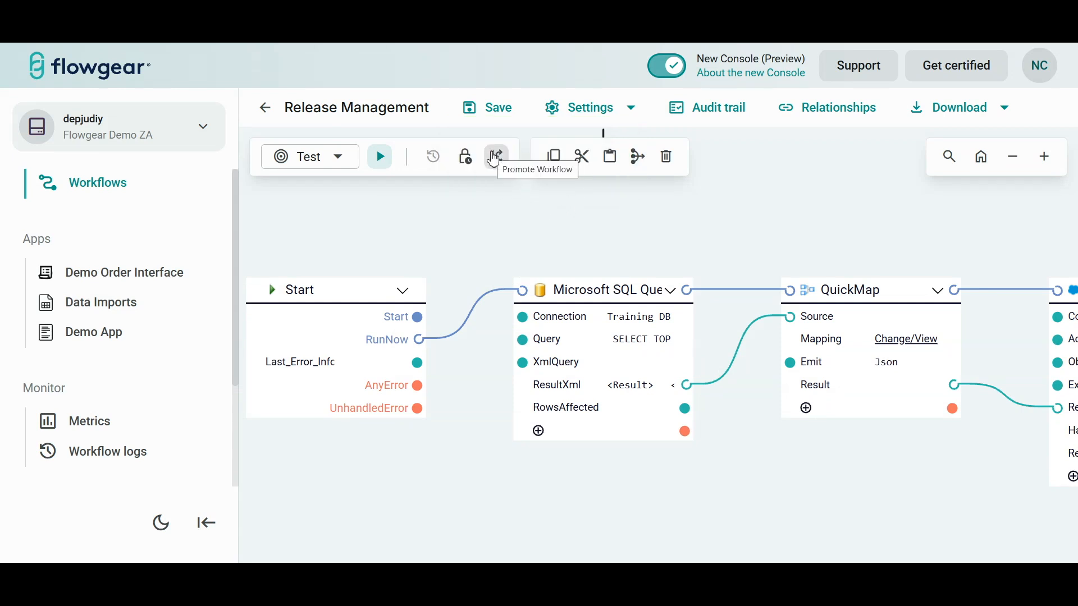
# Step: Promote the Release Management workflow from Test to UAT and reopen its design canvas
pyautogui.click(494, 159)
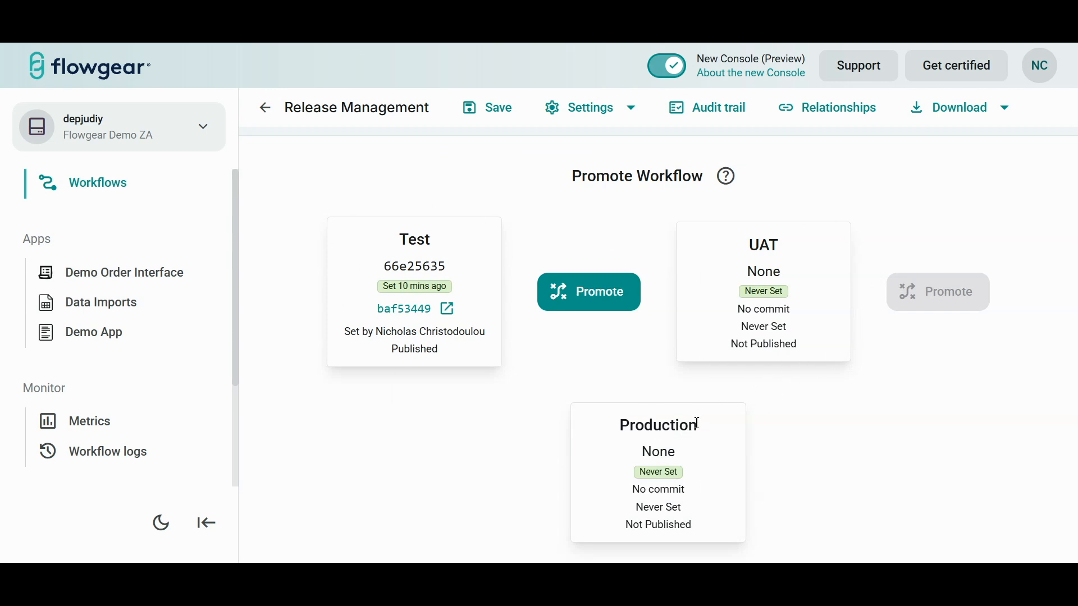
pyautogui.click(586, 298)
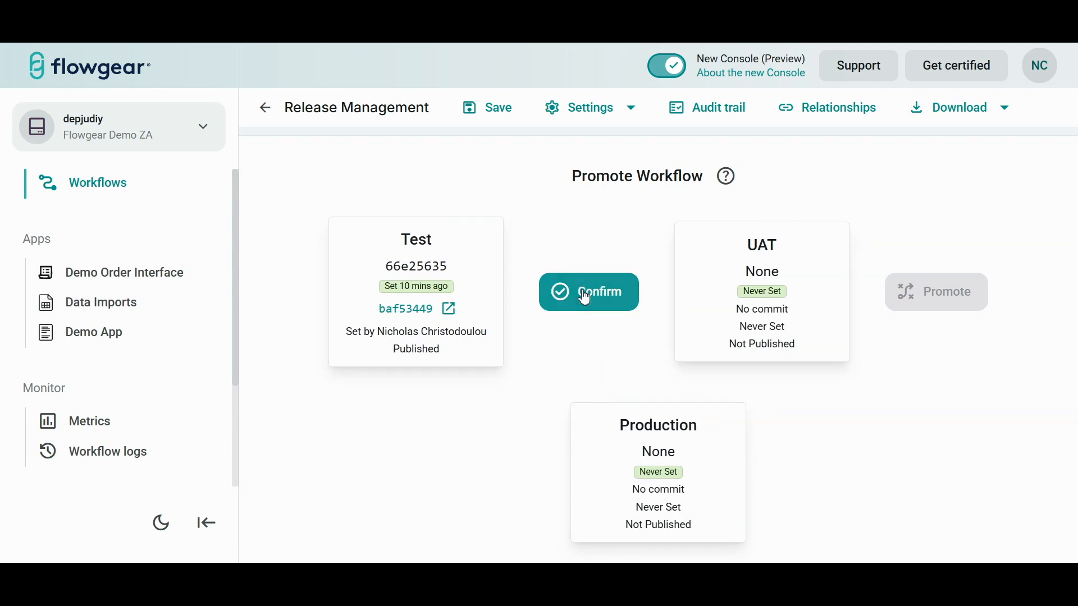
pyautogui.click(585, 297)
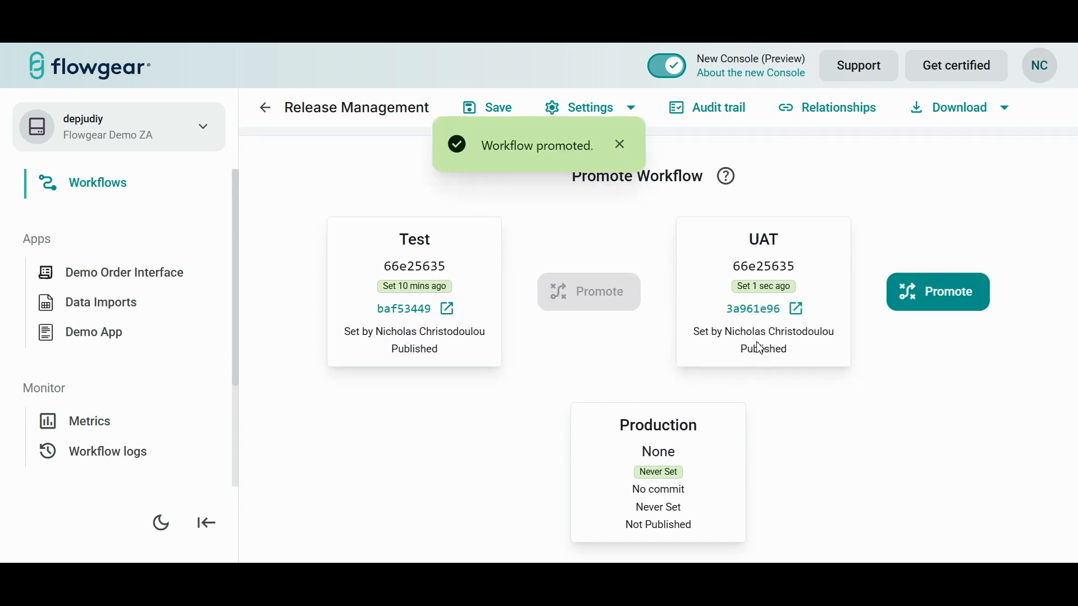
pyautogui.click(265, 110)
pyautogui.click(387, 211)
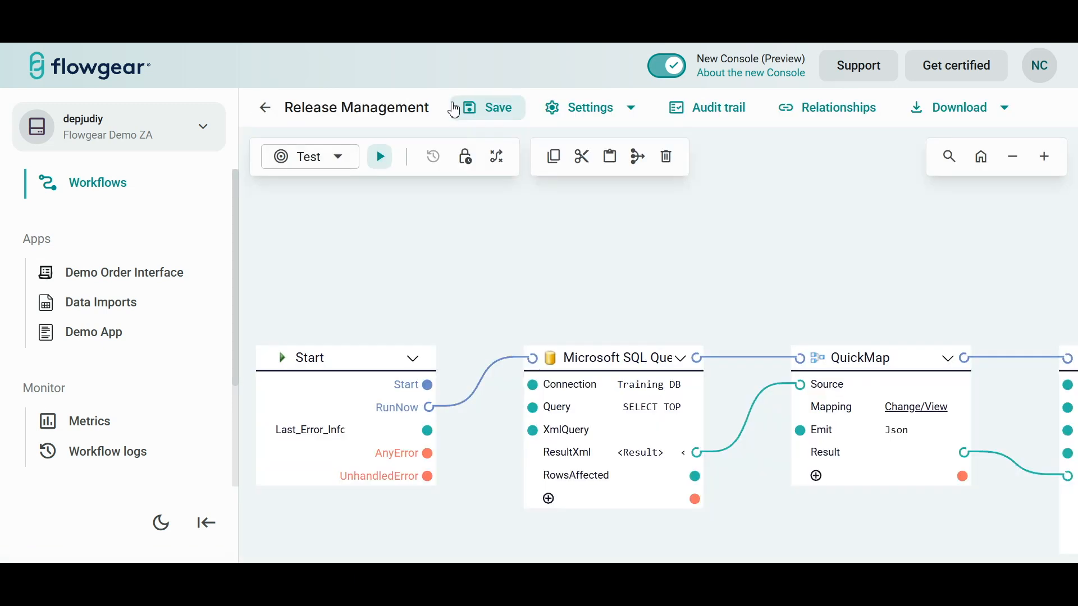
# Step: Switch the Release Management workflow to the UAT environment and promote it to Production
pyautogui.click(337, 159)
pyautogui.click(327, 238)
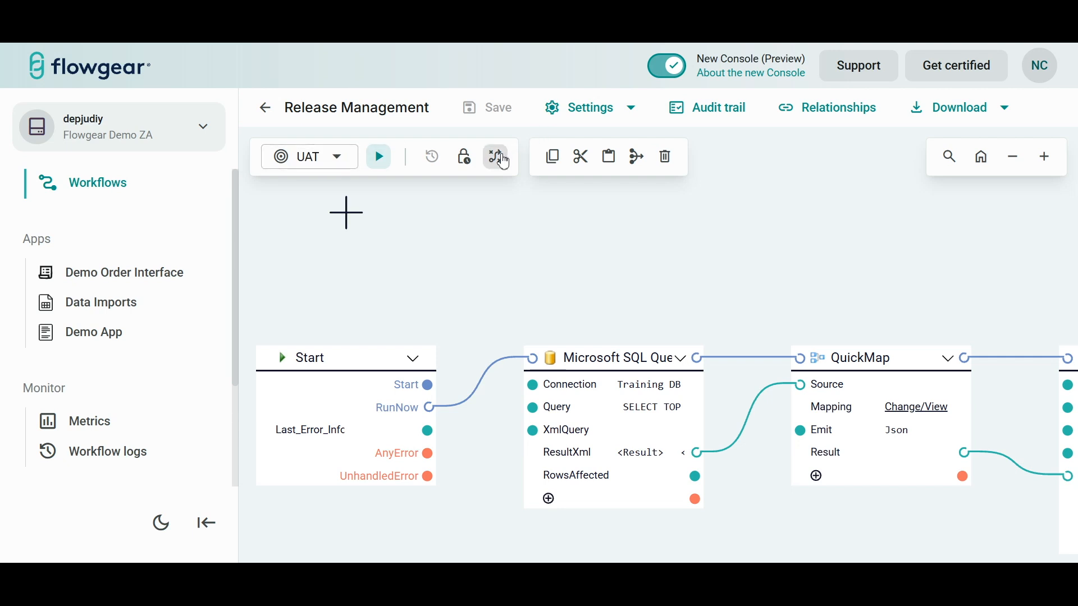
pyautogui.click(504, 161)
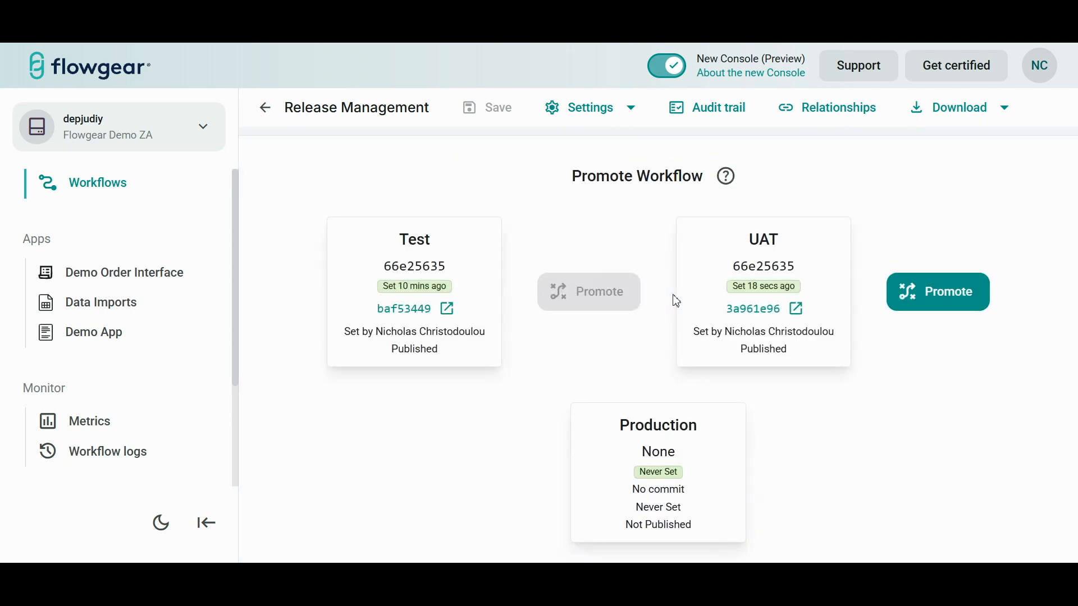
pyautogui.click(942, 292)
pyautogui.click(942, 292)
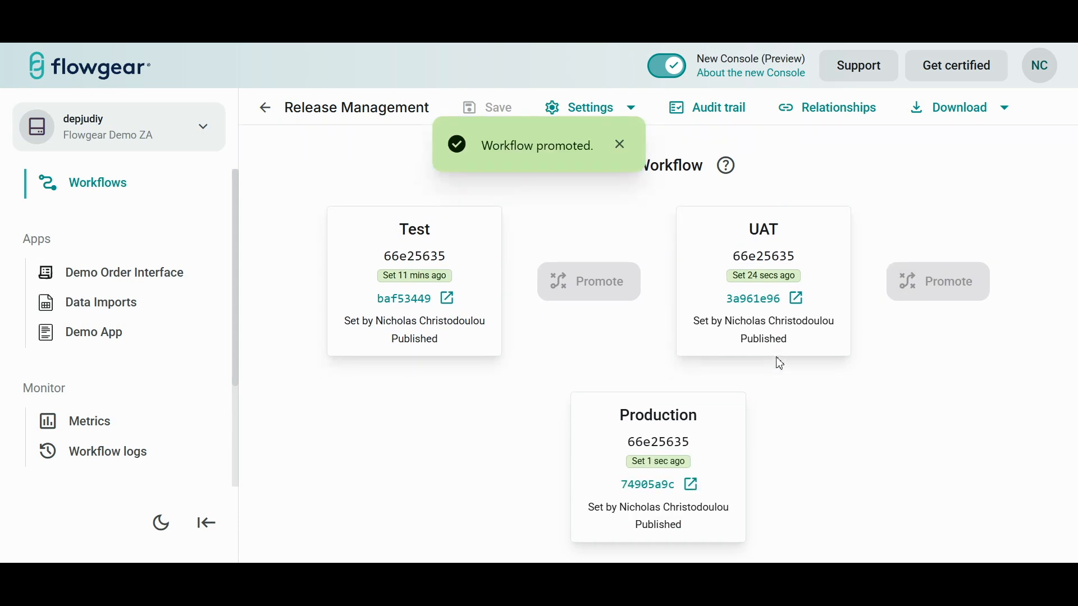
# Step: Open the Production release's commit on GitHub and examine the changed workflow JSON file
pyautogui.click(657, 486)
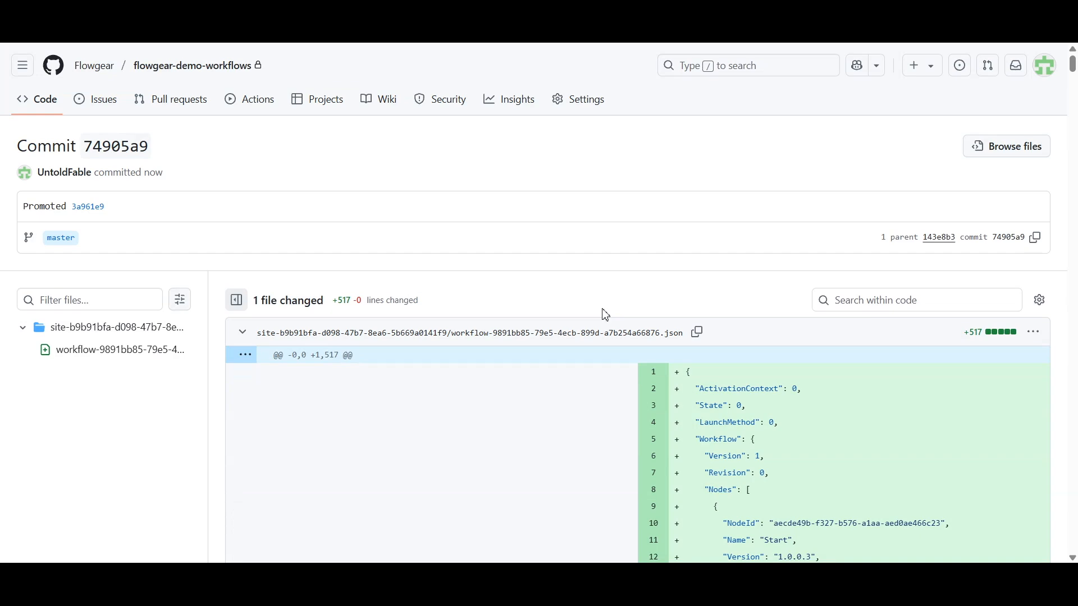
pyautogui.scroll(-7, 559, 382)
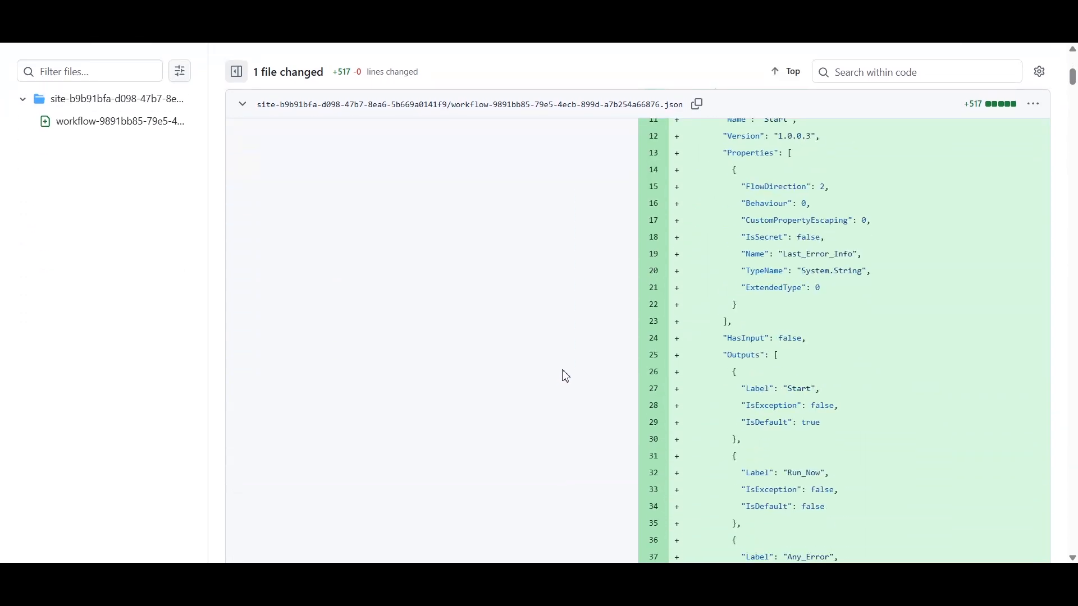
pyautogui.scroll(5, 564, 375)
pyautogui.scroll(2, 566, 375)
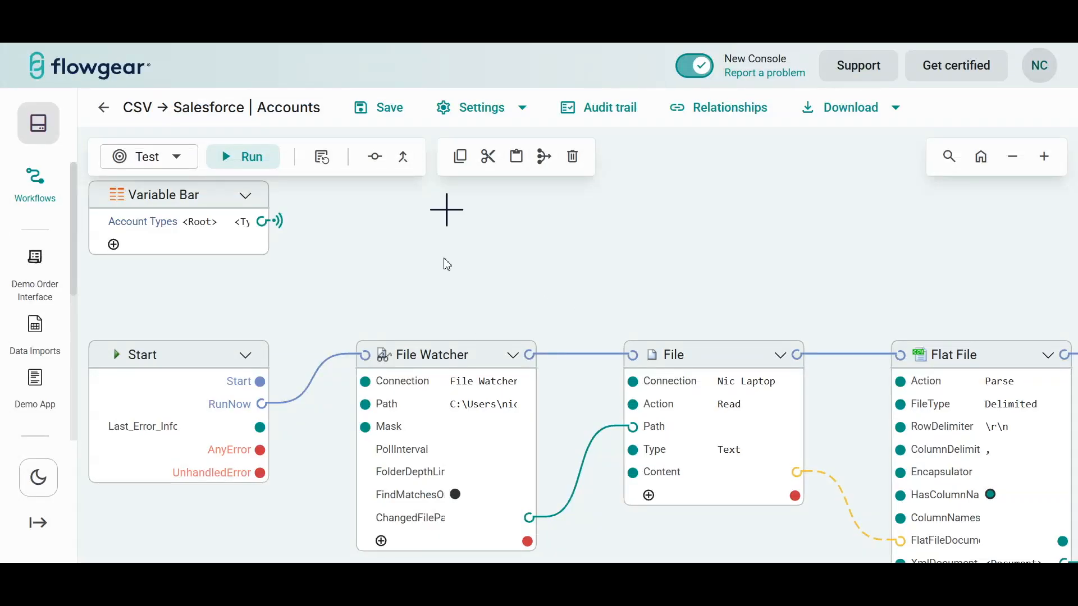
# Step: Run the CSV → Salesforce | Accounts workflow in Test and trigger its File Watcher by moving the file into Processing in File Explorer's Demos folder
pyautogui.click(244, 157)
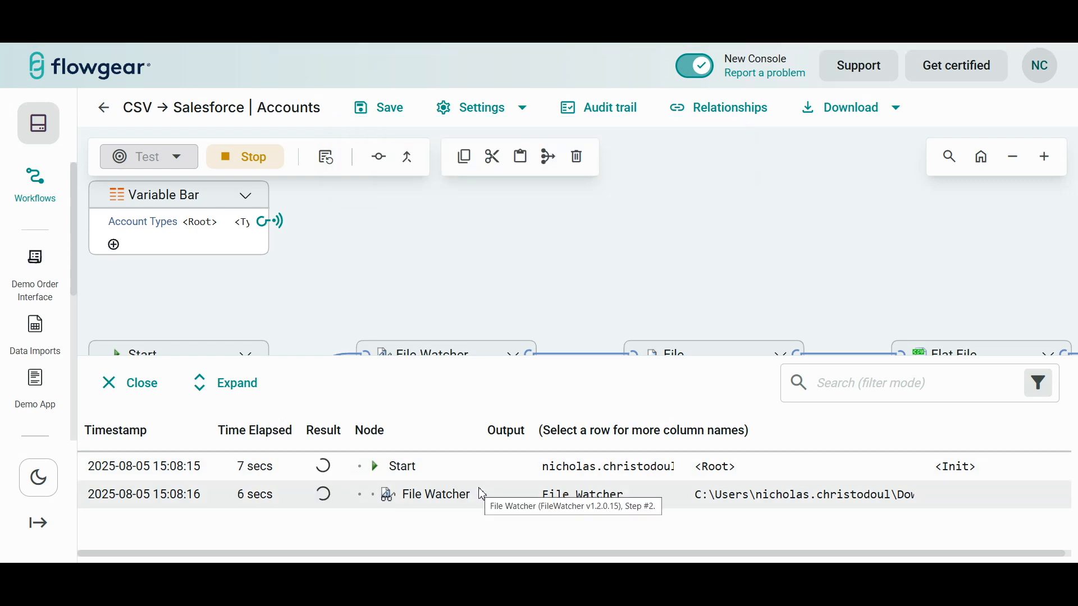
pyautogui.scroll(-3, 514, 258)
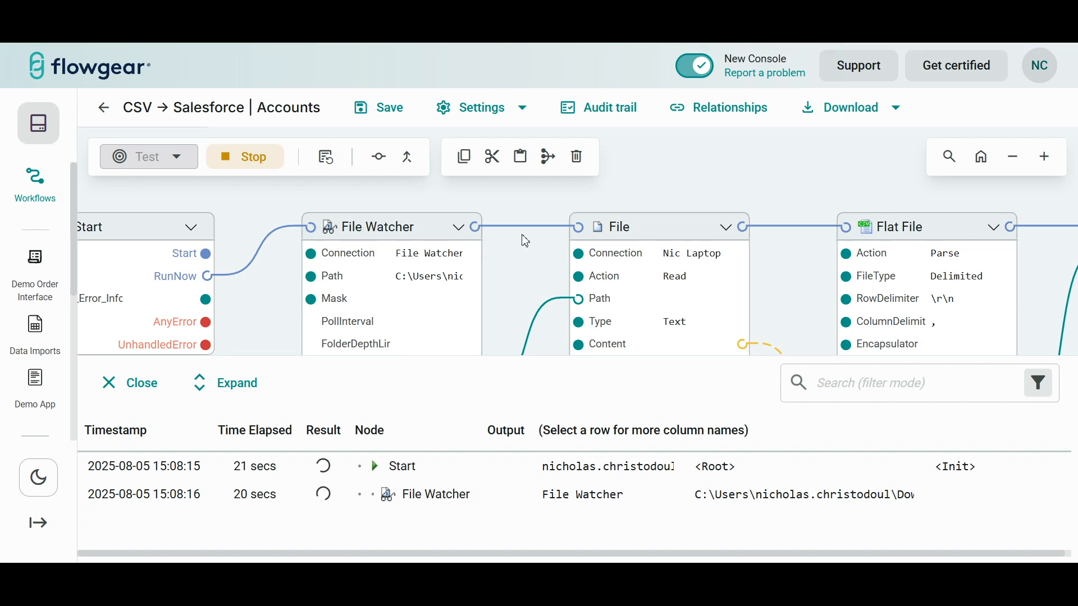
pyautogui.hotkey('alt', 'Tab')
pyautogui.click(302, 230)
pyautogui.moveTo(303, 232); pyautogui.dragTo(301, 251)
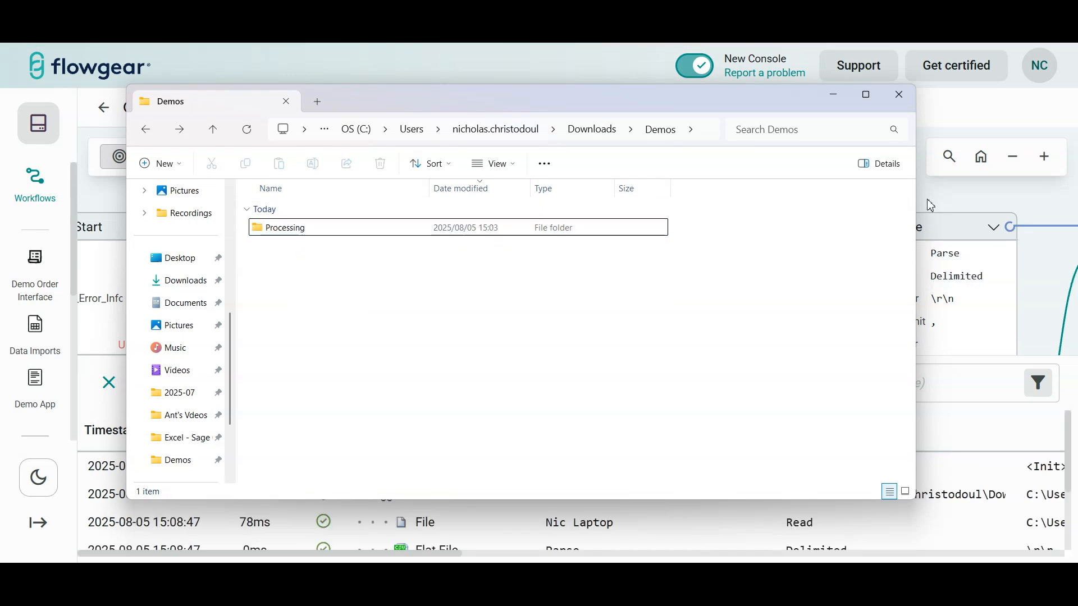
pyautogui.click(933, 206)
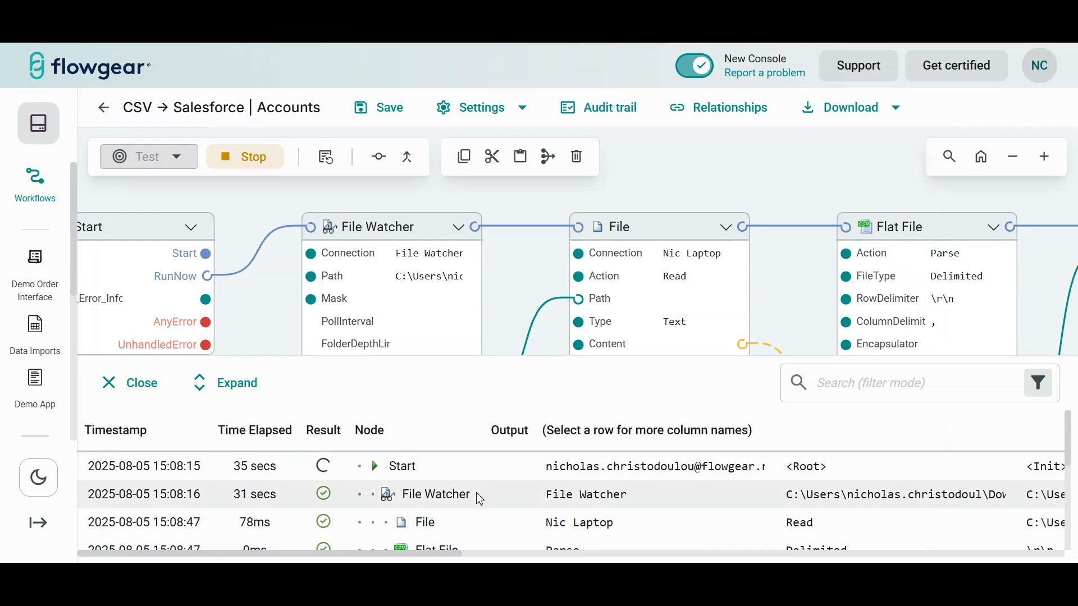
# Step: Review the run's log entries through the Salesforce upsert and refresh the Recently Viewed Accounts list in Salesforce
pyautogui.scroll(-3, 480, 500)
pyautogui.scroll(-2, 484, 487)
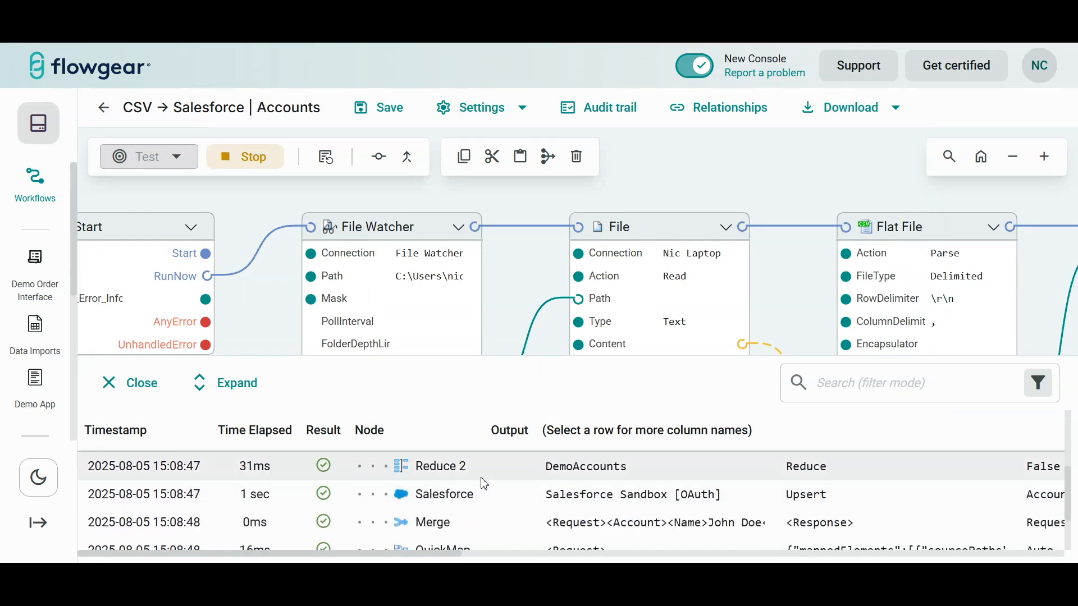
pyautogui.scroll(-2, 484, 484)
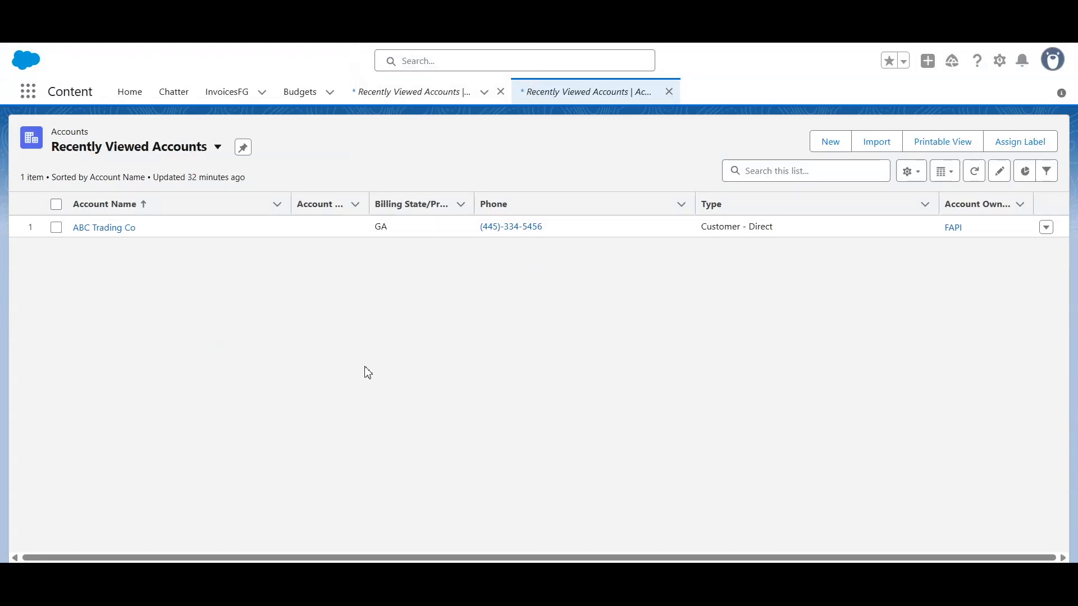
pyautogui.press('F5')
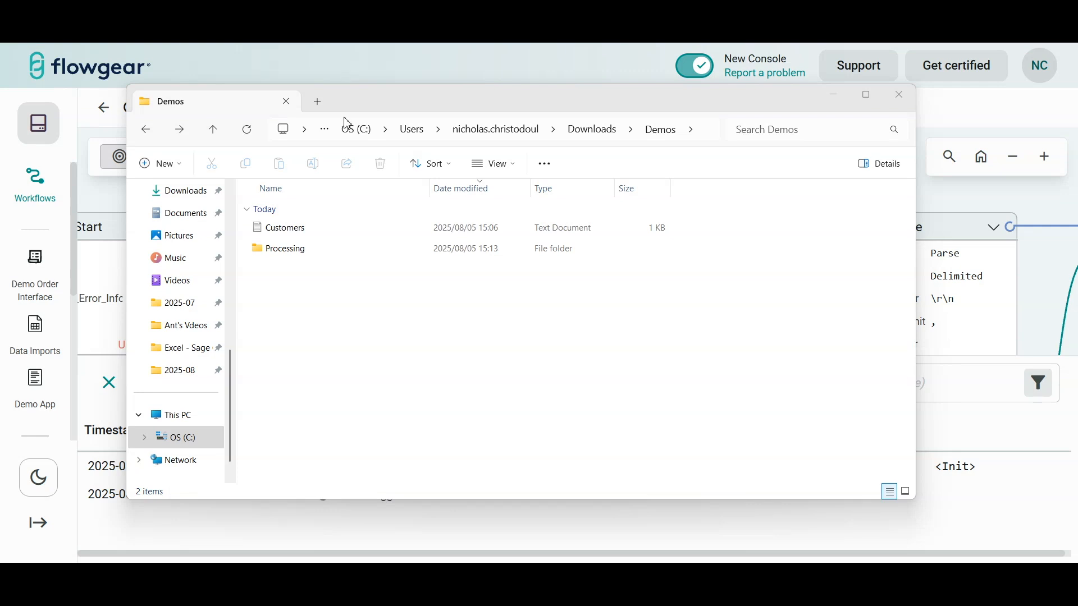
# Step: Change the first customer's street number to 124 in Customers.txt in File Explorer's Demos folder, save it, and move the file into Processing
pyautogui.click(295, 233)
pyautogui.doubleClick(299, 238)
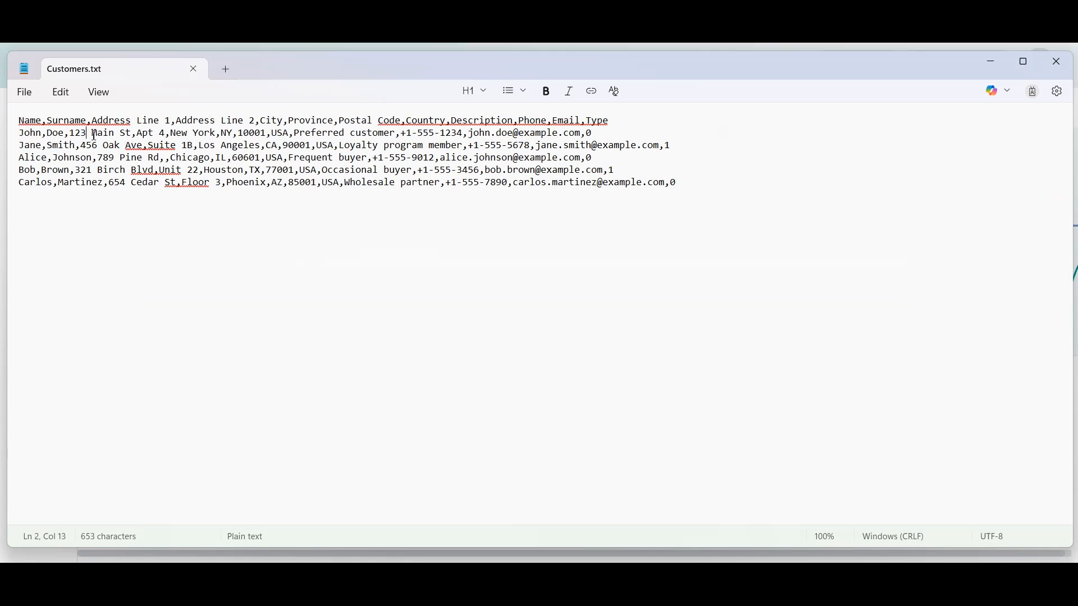
pyautogui.press('BackSpace')
pyautogui.write('4')
pyautogui.hotkey('ctrl', 's')
pyautogui.click(991, 61)
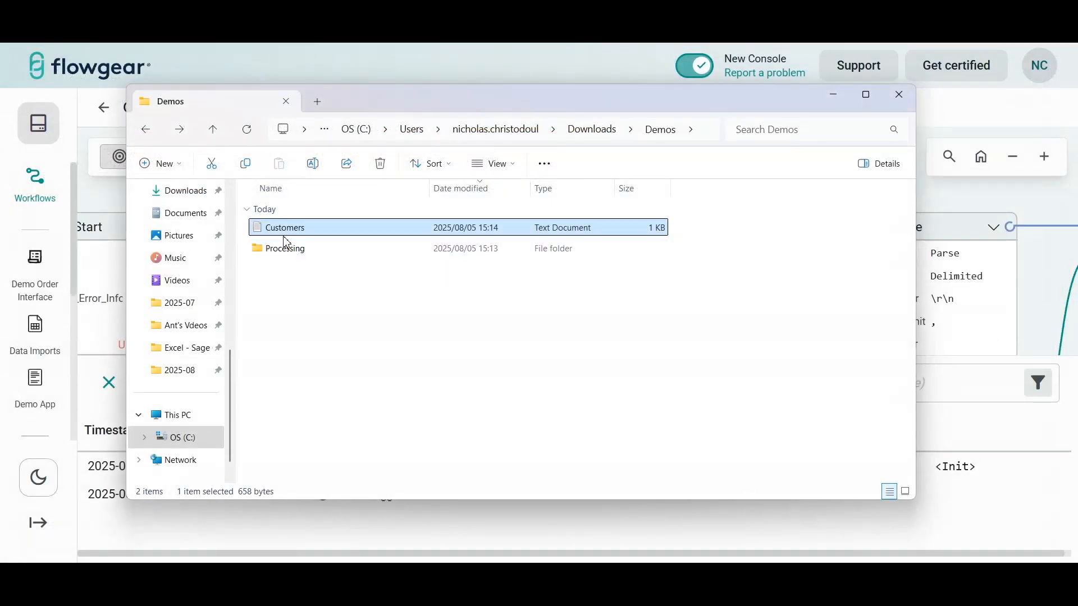
pyautogui.moveTo(293, 238); pyautogui.dragTo(292, 255)
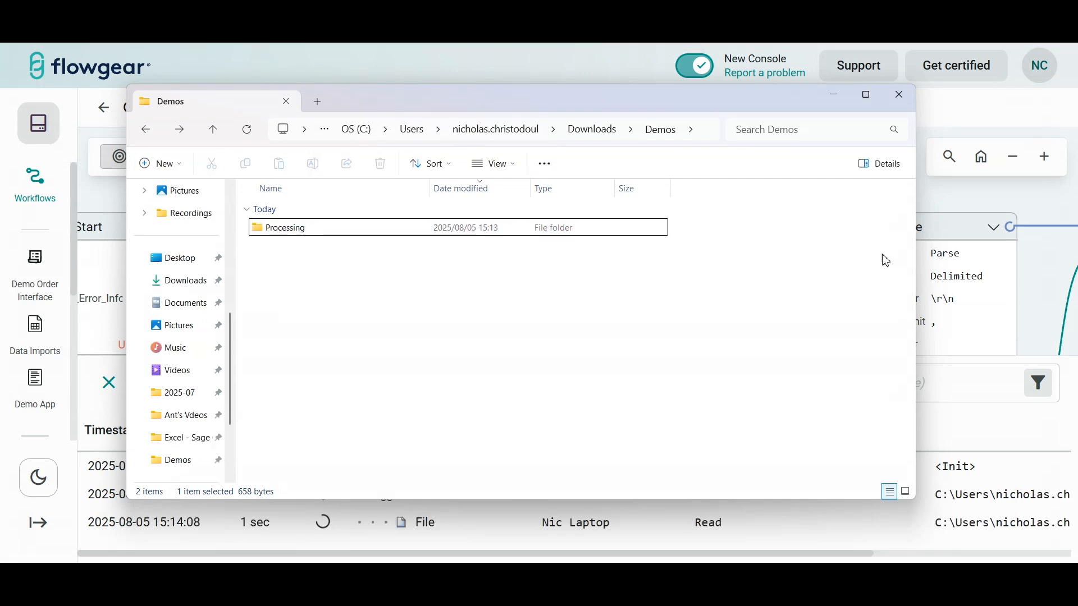
# Step: Return to Flowgear and examine the new run's log entries and the QuickMap node's Source data
pyautogui.click(959, 207)
pyautogui.scroll(-5, 635, 513)
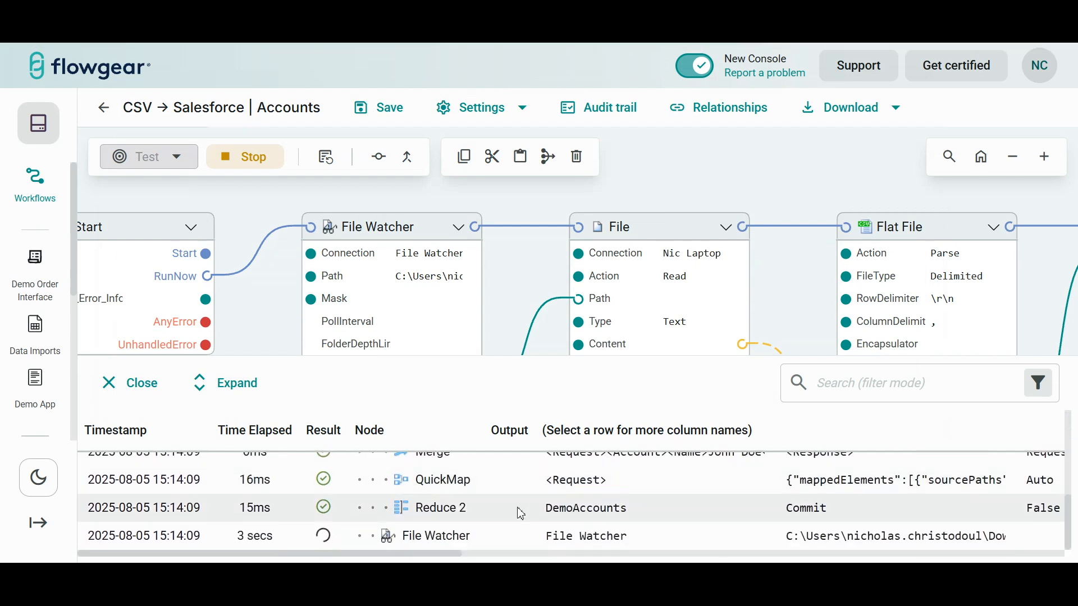
pyautogui.scroll(2, 509, 524)
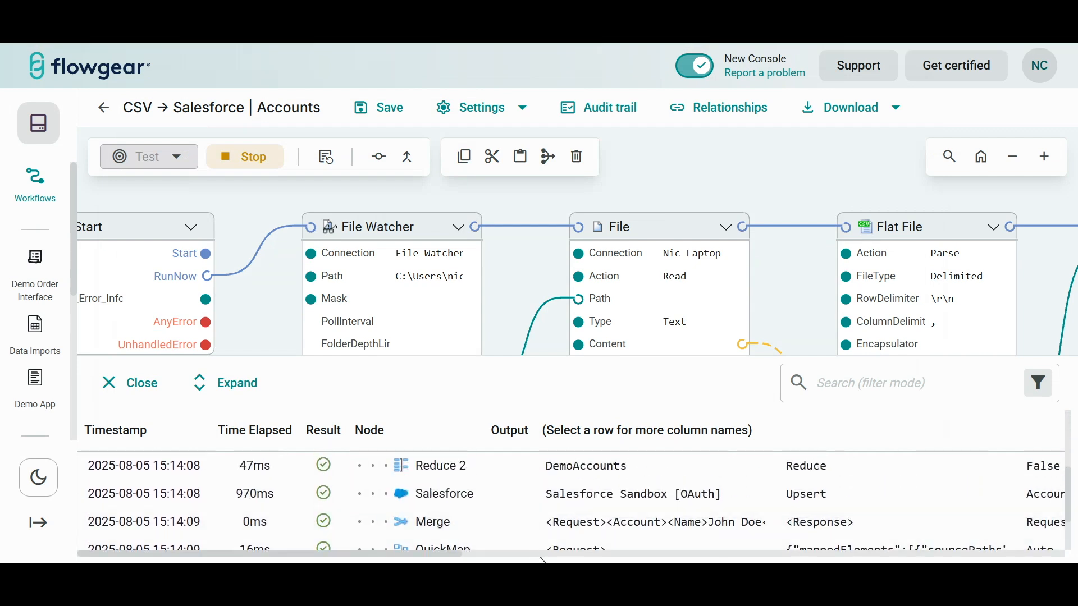
pyautogui.click(596, 553)
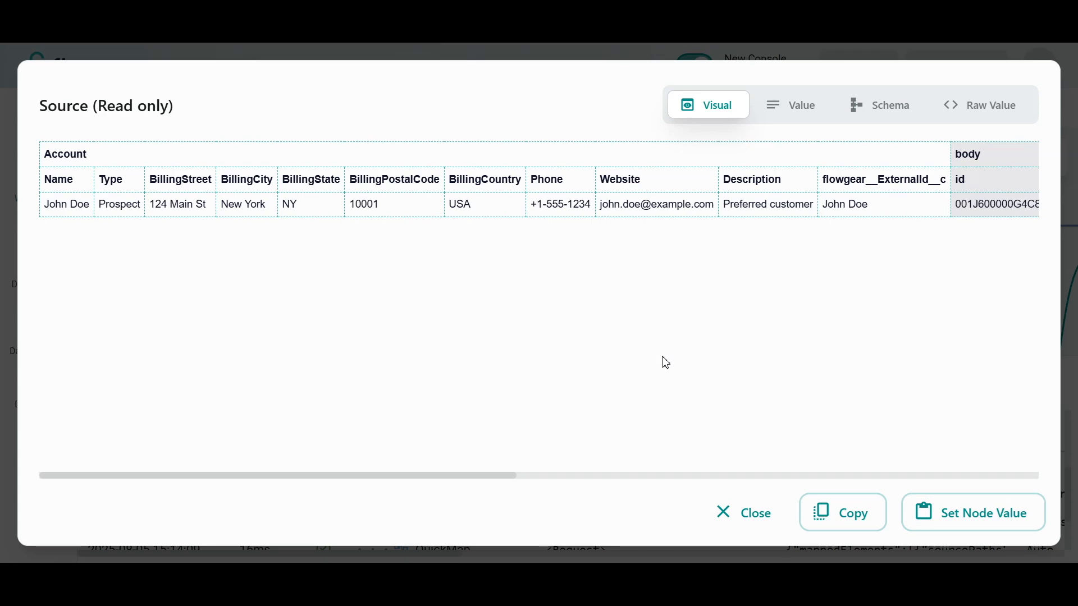
pyautogui.click(752, 513)
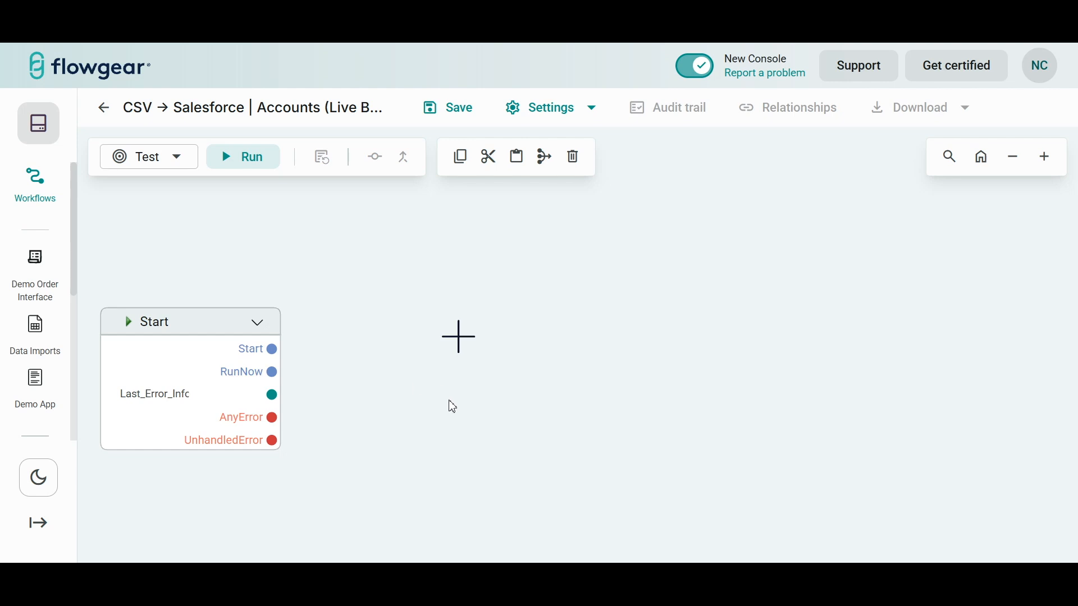
# Step: Add a Flat File node beside the Start node in the new CSV → Salesforce accounts workflow
pyautogui.moveTo(457, 411); pyautogui.dragTo(380, 396)
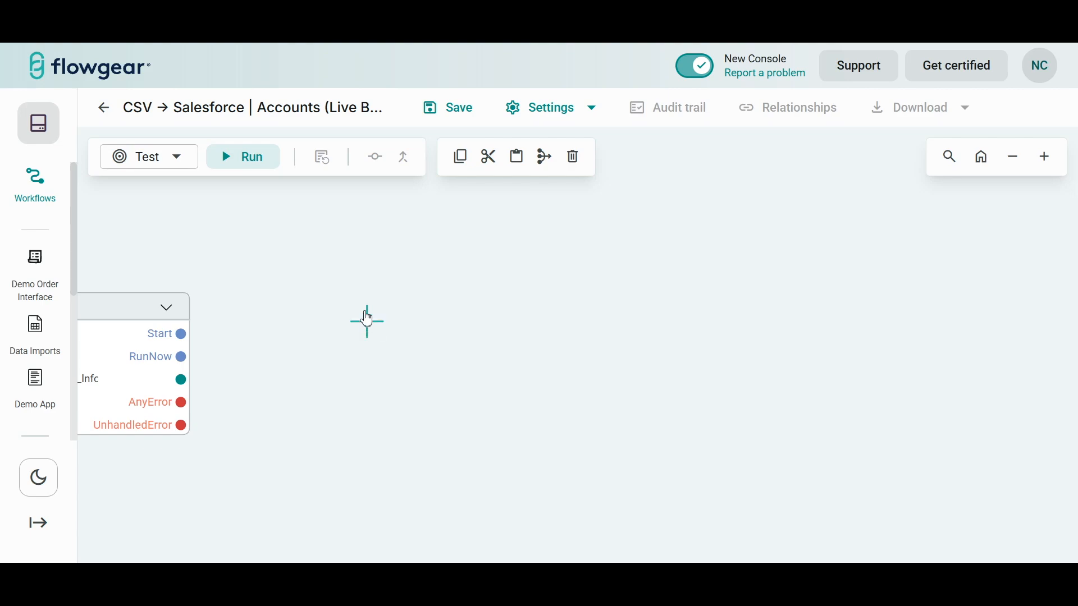
pyautogui.click(367, 321)
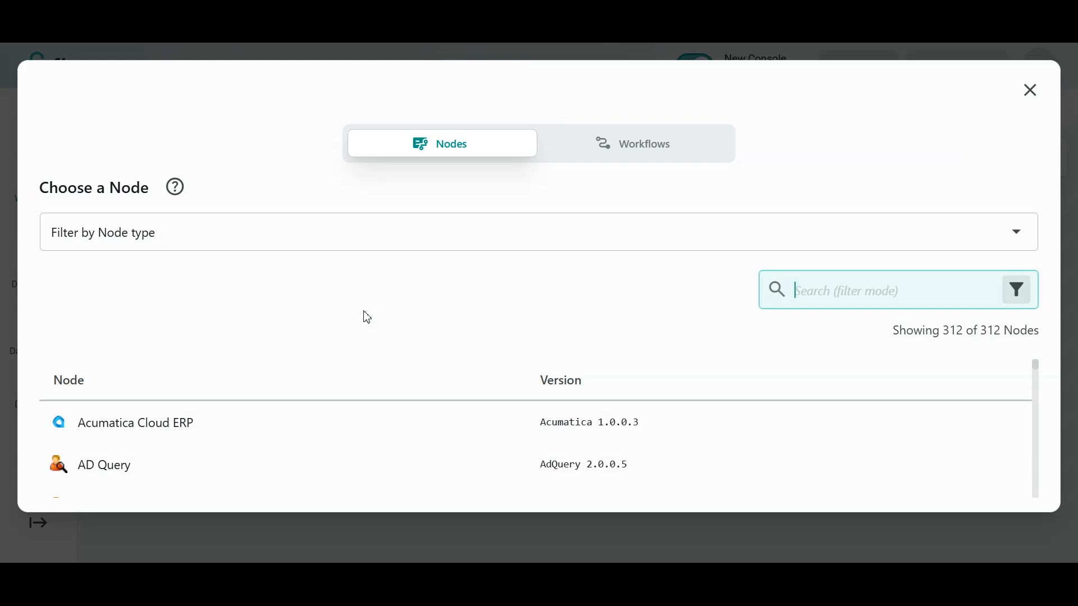
pyautogui.write('flat')
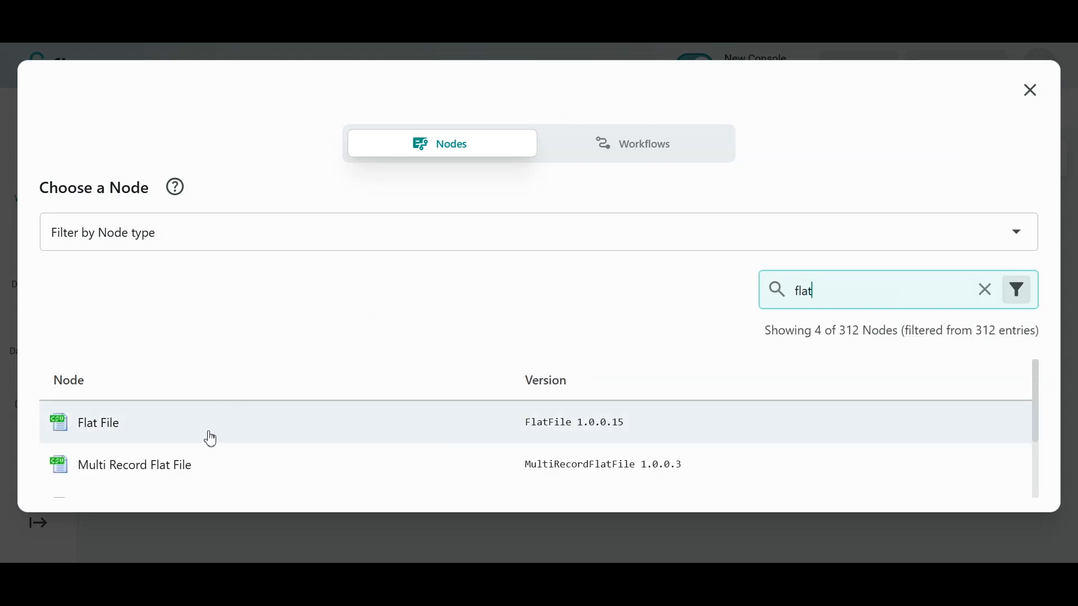
pyautogui.click(211, 440)
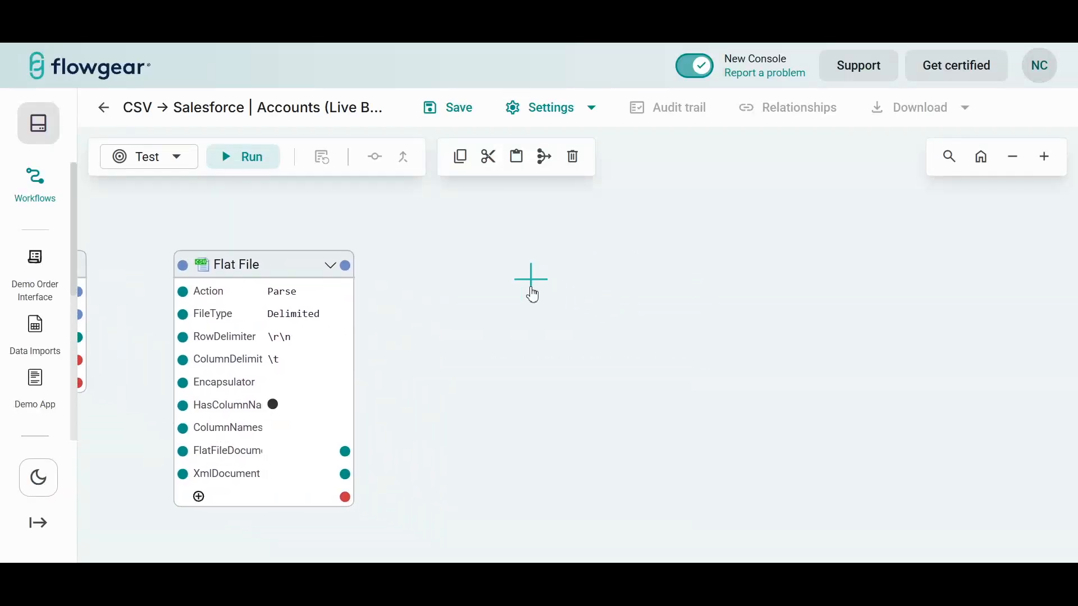
# Step: Add a QuickMap node after the Flat File node, followed by a Salesforce node
pyautogui.click(531, 290)
pyautogui.write('qui')
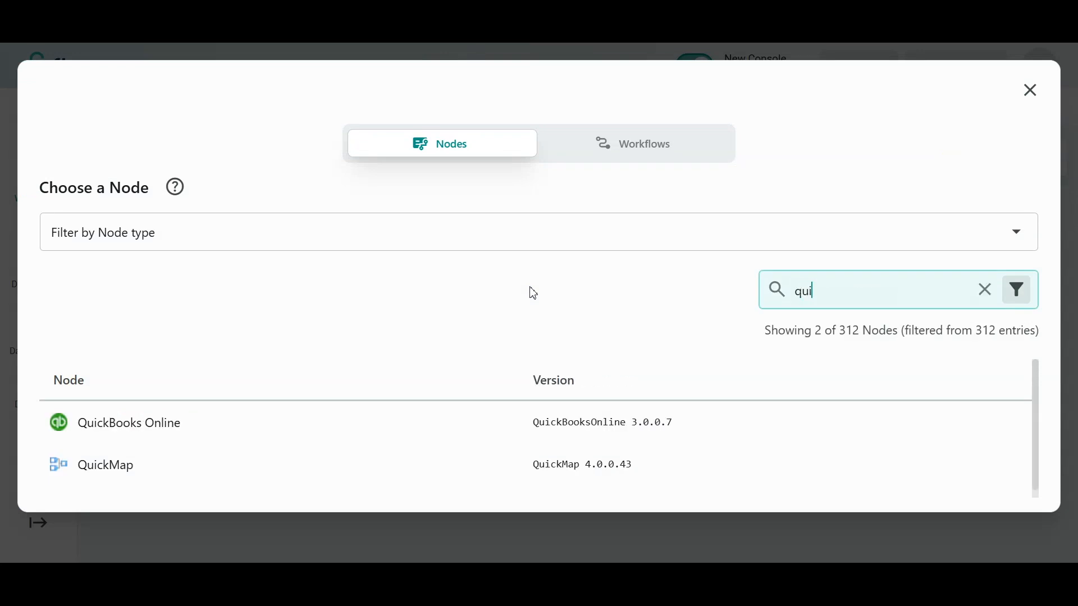
pyautogui.click(353, 465)
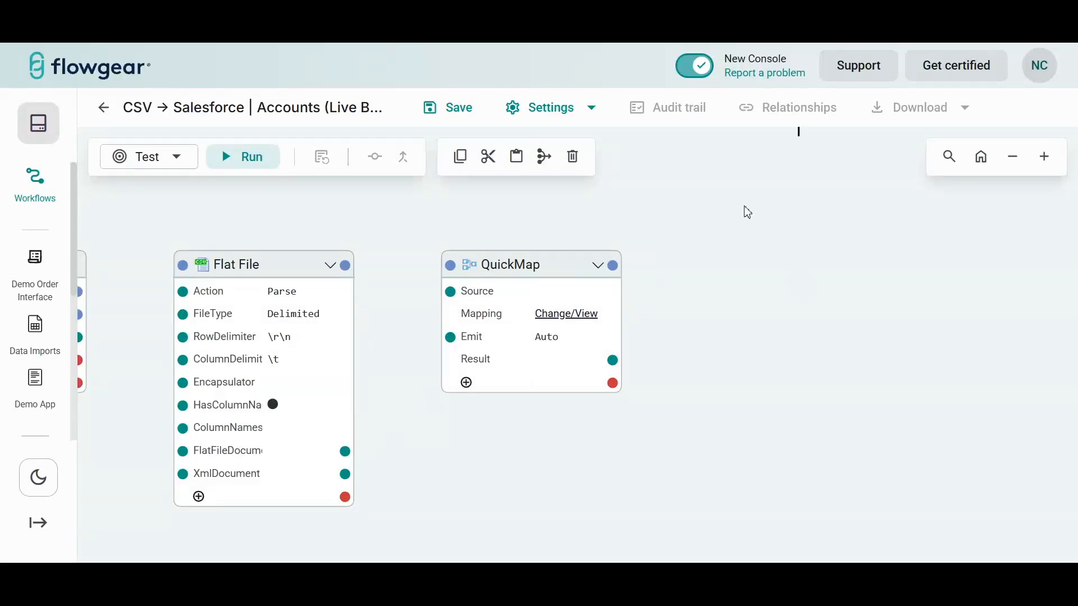
pyautogui.click(718, 269)
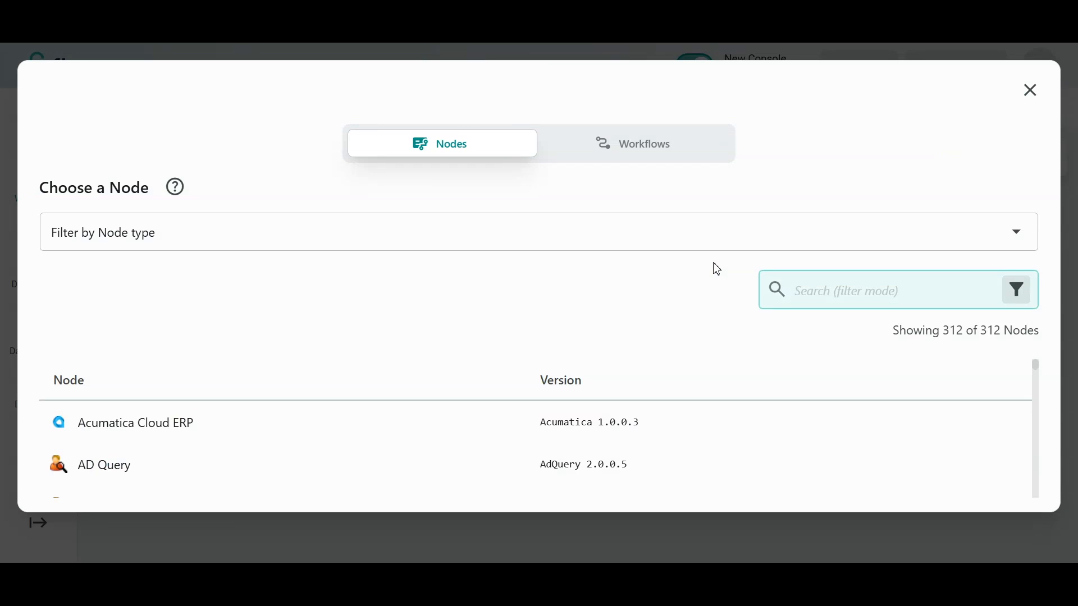
pyautogui.write('sales')
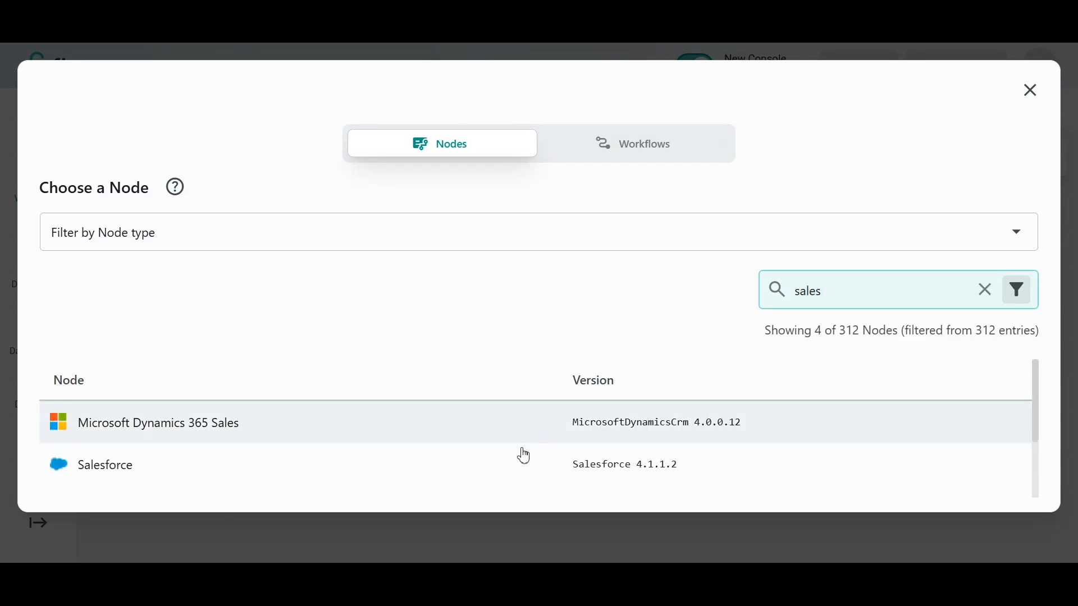
pyautogui.click(521, 469)
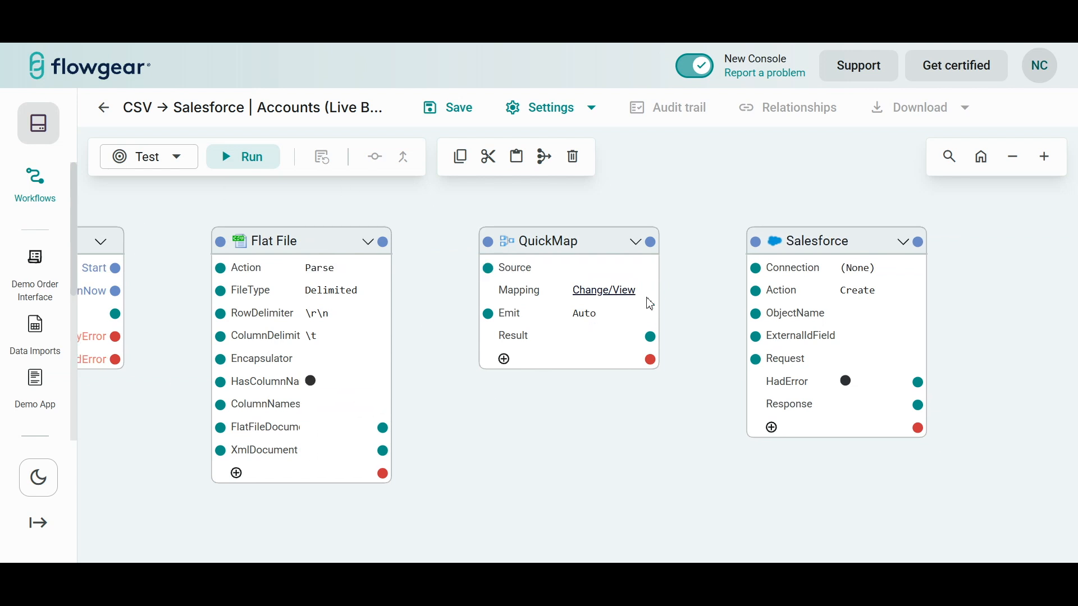
# Step: Paste the customers CSV text into the Flat File node's FlatFileDocument and set its column delimiter to a comma
pyautogui.moveTo(804, 195); pyautogui.dragTo(611, 202)
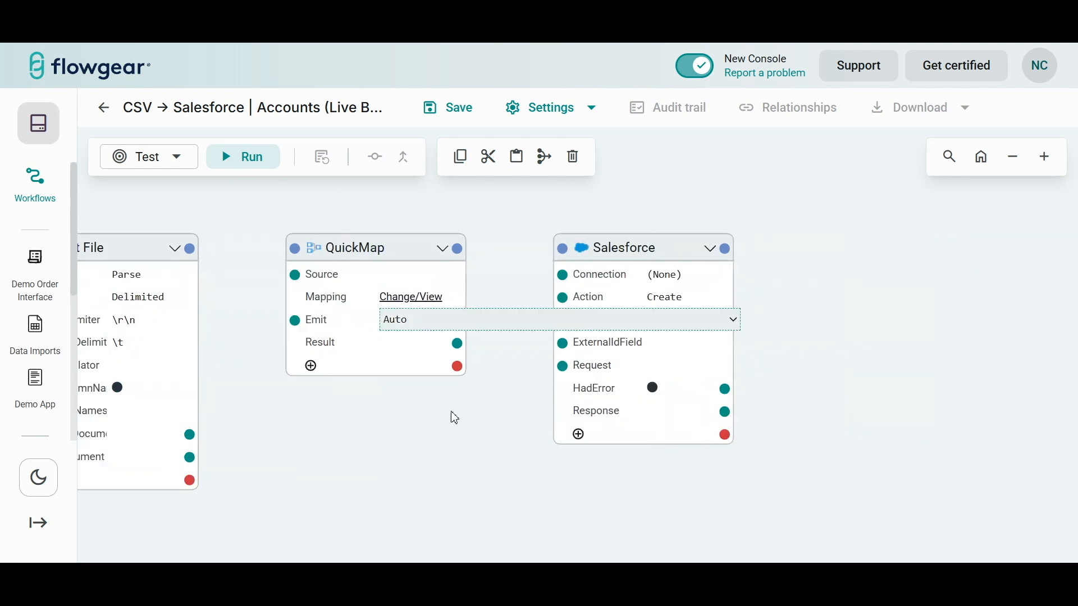
pyautogui.moveTo(439, 424); pyautogui.dragTo(583, 426)
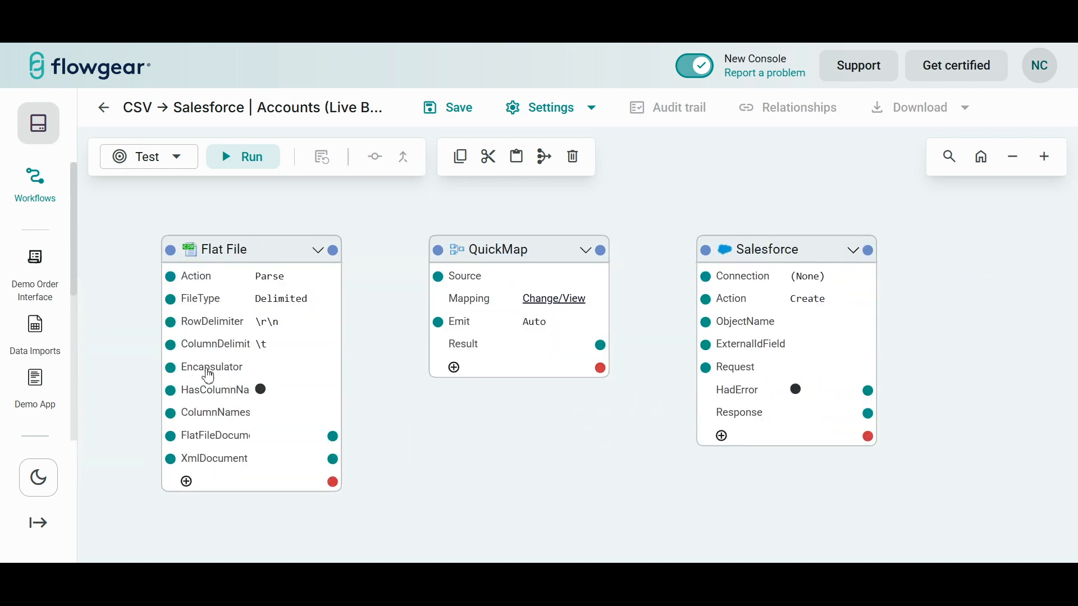
pyautogui.click(280, 367)
pyautogui.click(283, 438)
pyautogui.hotkey('ctrl', 'v')
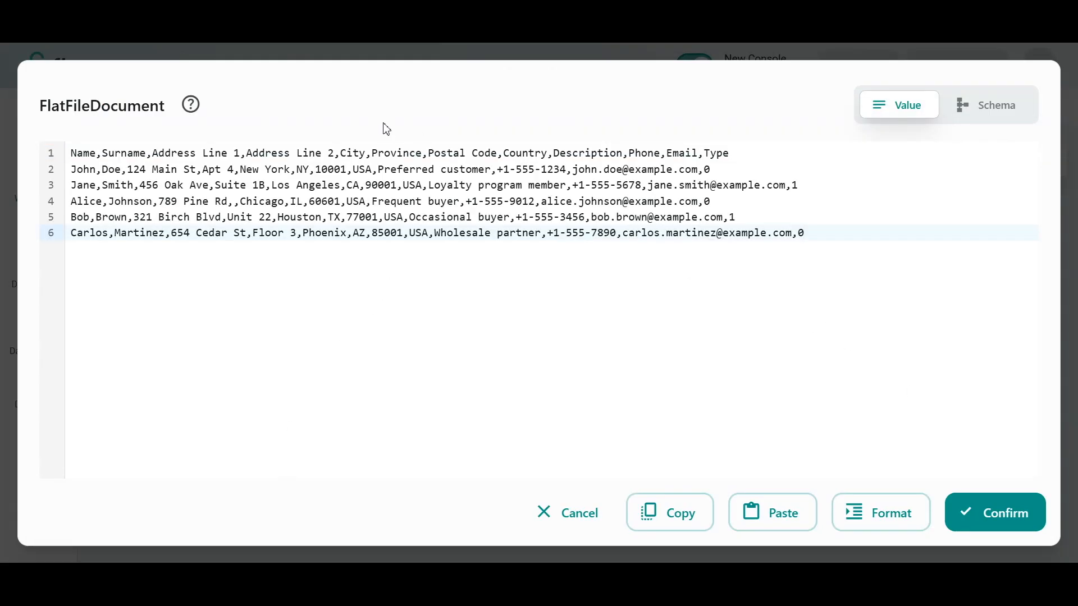
pyautogui.doubleClick(340, 156)
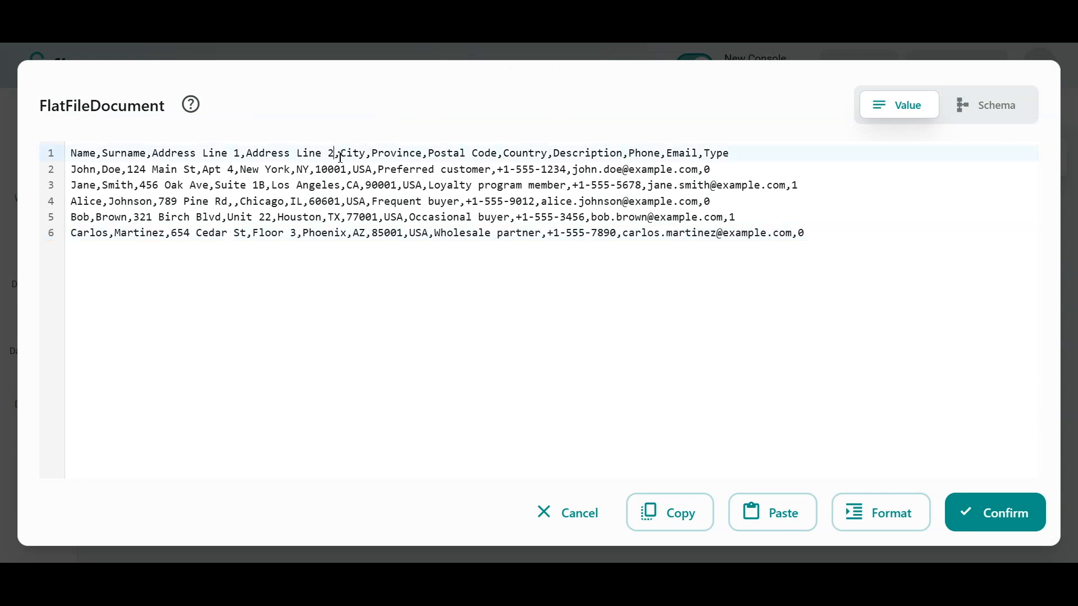
pyautogui.click(999, 518)
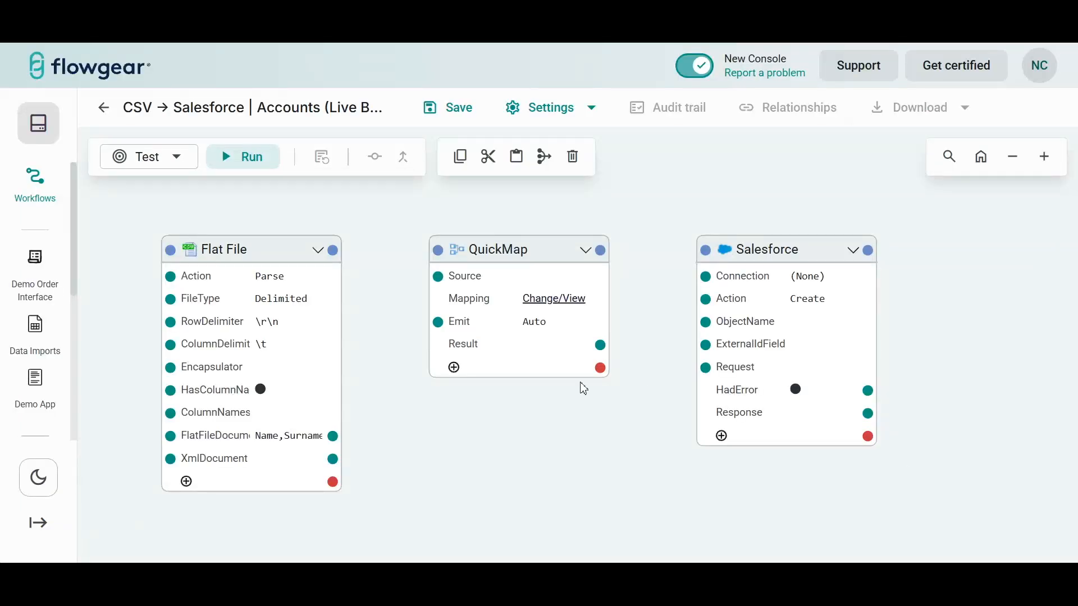
pyautogui.click(313, 339)
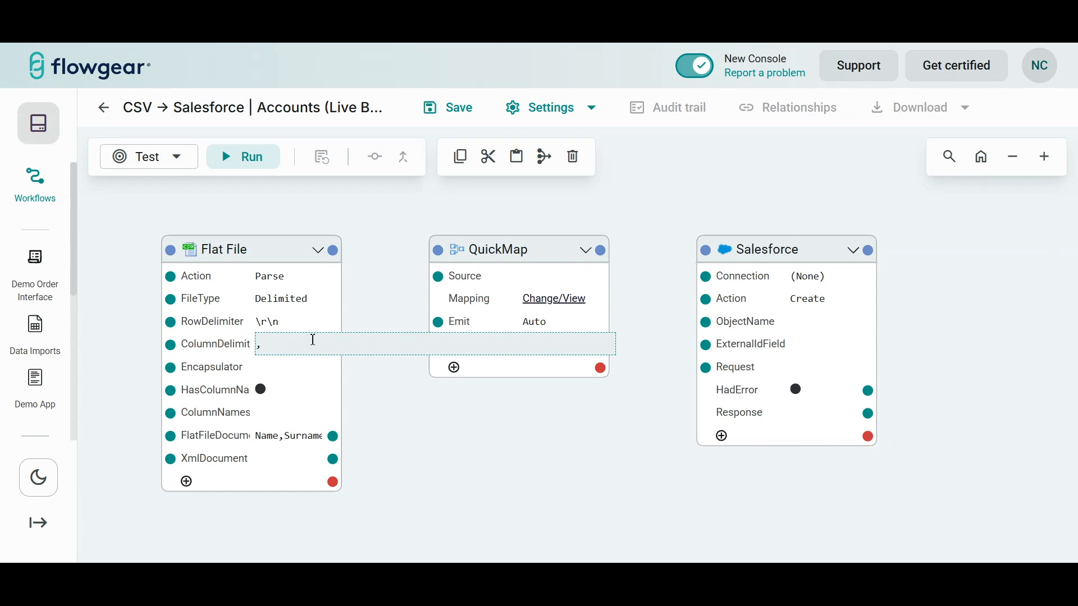
pyautogui.click(449, 464)
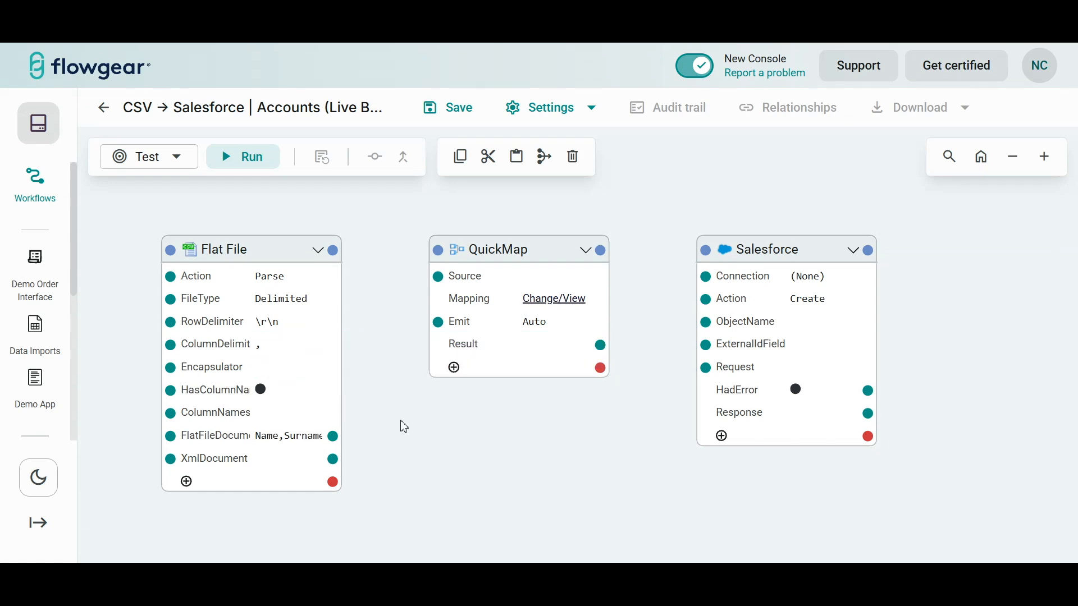
# Step: Try to run only the Flat File node in the unsaved workflow
pyautogui.moveTo(345, 457); pyautogui.dragTo(419, 422)
pyautogui.click(393, 214)
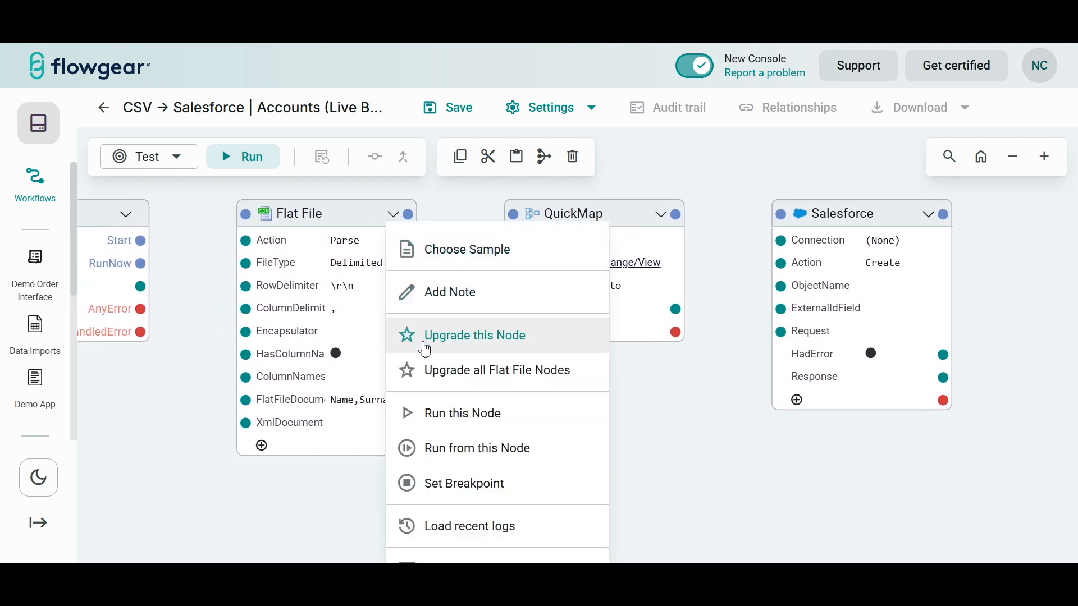
pyautogui.click(439, 415)
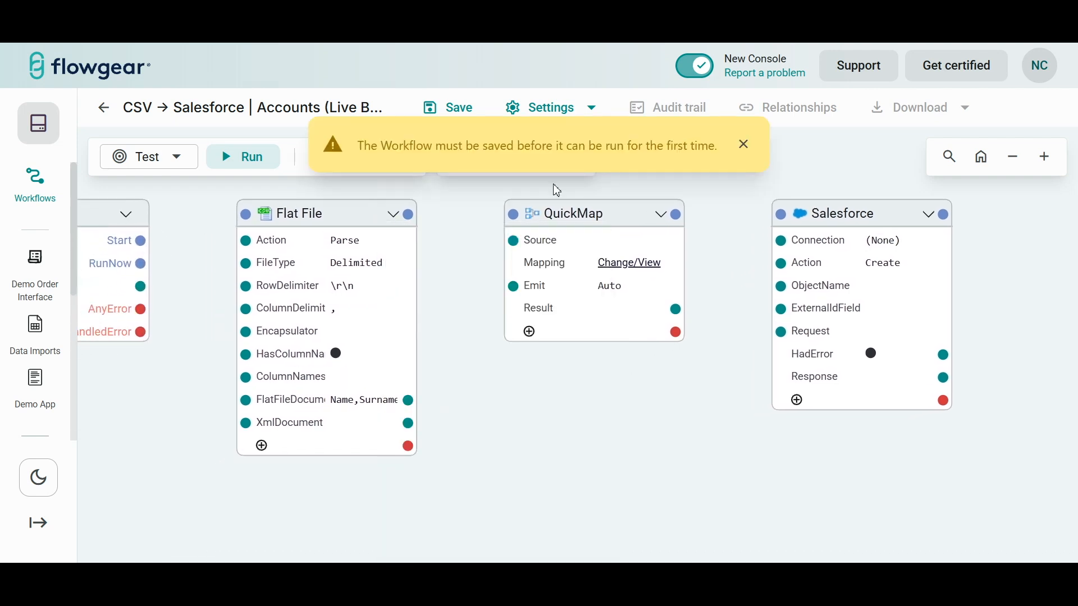
pyautogui.click(744, 145)
# Step: Save the workflow and run only the Flat File node in Test
pyautogui.click(453, 112)
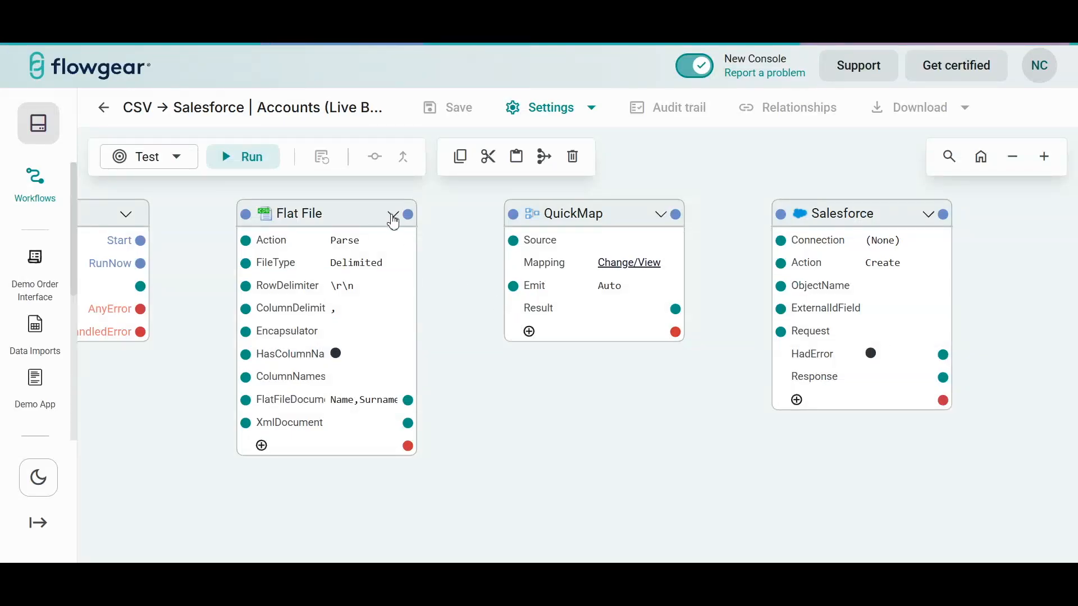
pyautogui.click(393, 217)
pyautogui.click(459, 415)
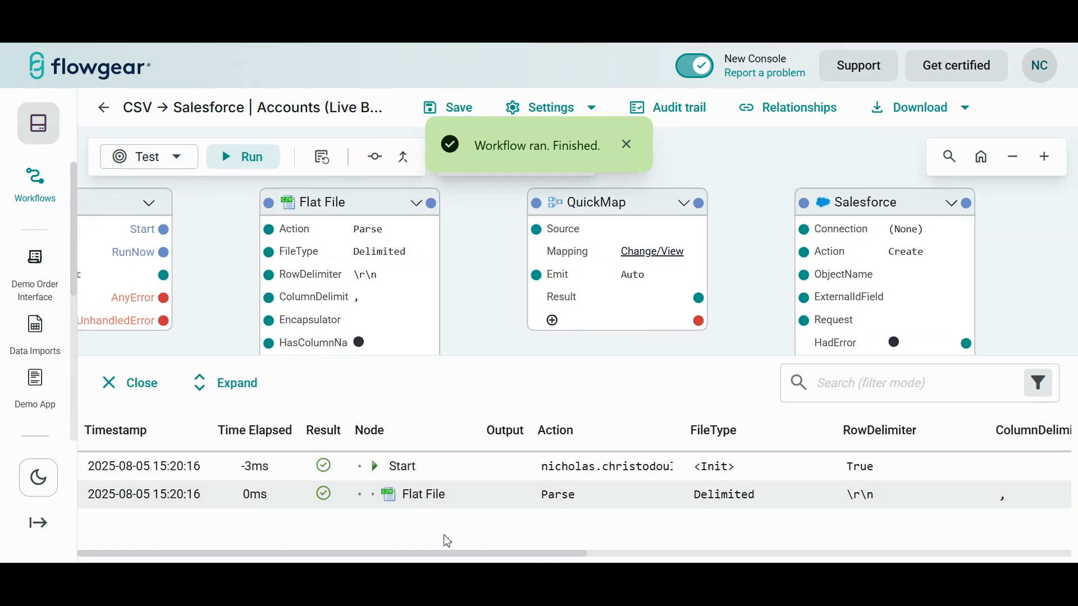
# Step: Examine the Flat File node's XmlDocument output from the run log in visual form
pyautogui.moveTo(458, 555); pyautogui.dragTo(948, 560)
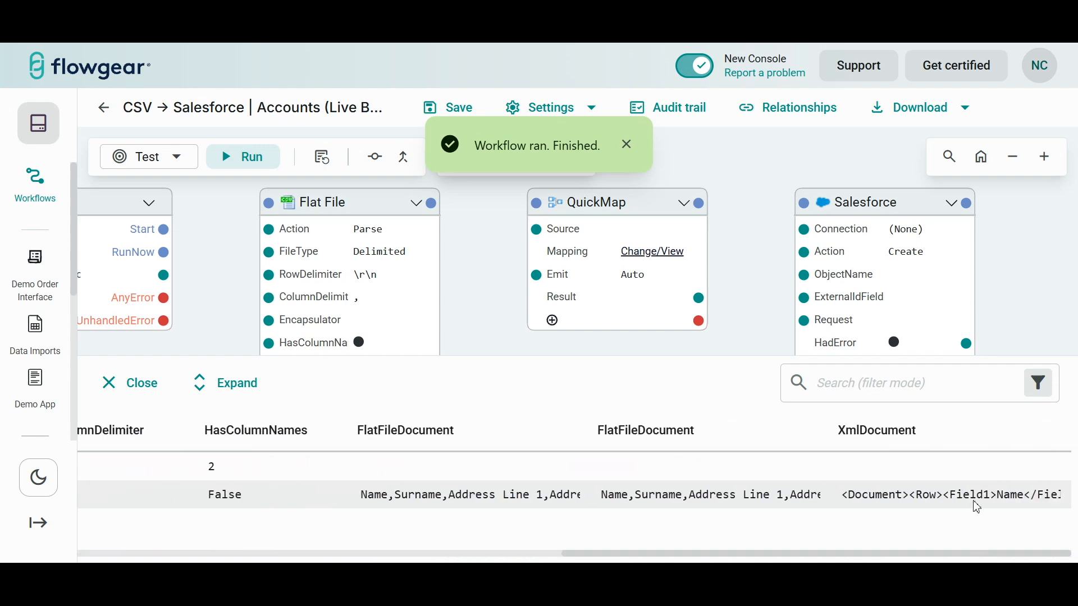
pyautogui.click(924, 496)
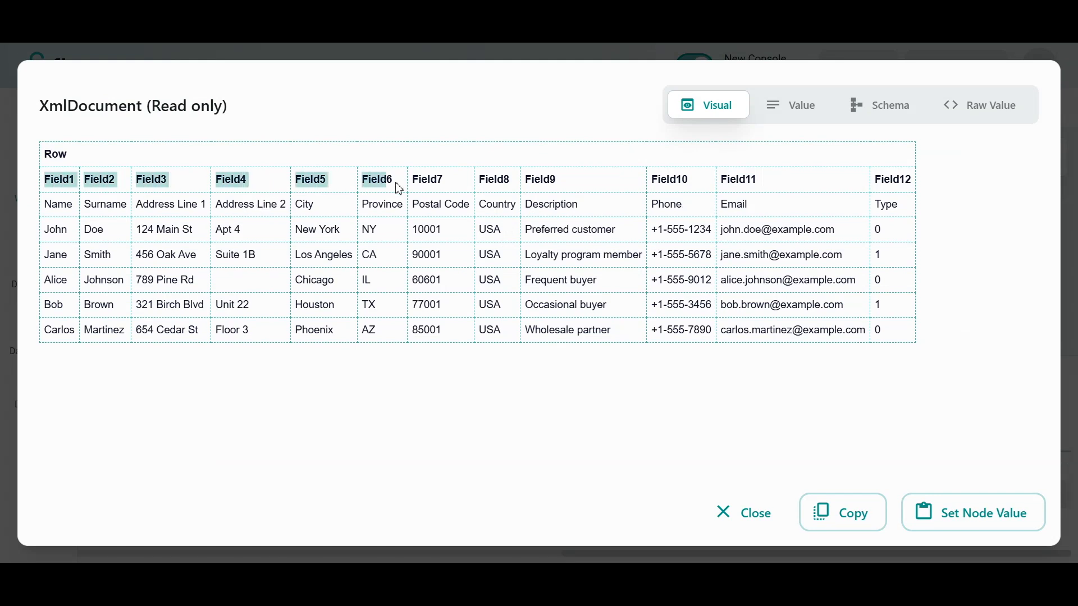
pyautogui.click(746, 517)
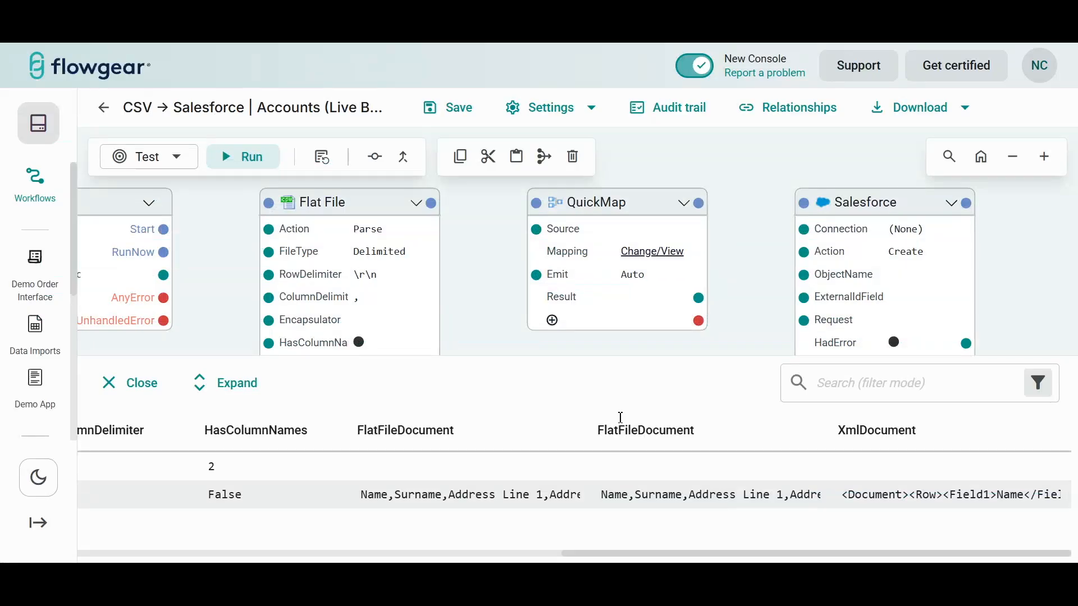
# Step: Close the run log and enable the Flat File node's HasColumnNames option
pyautogui.click(135, 380)
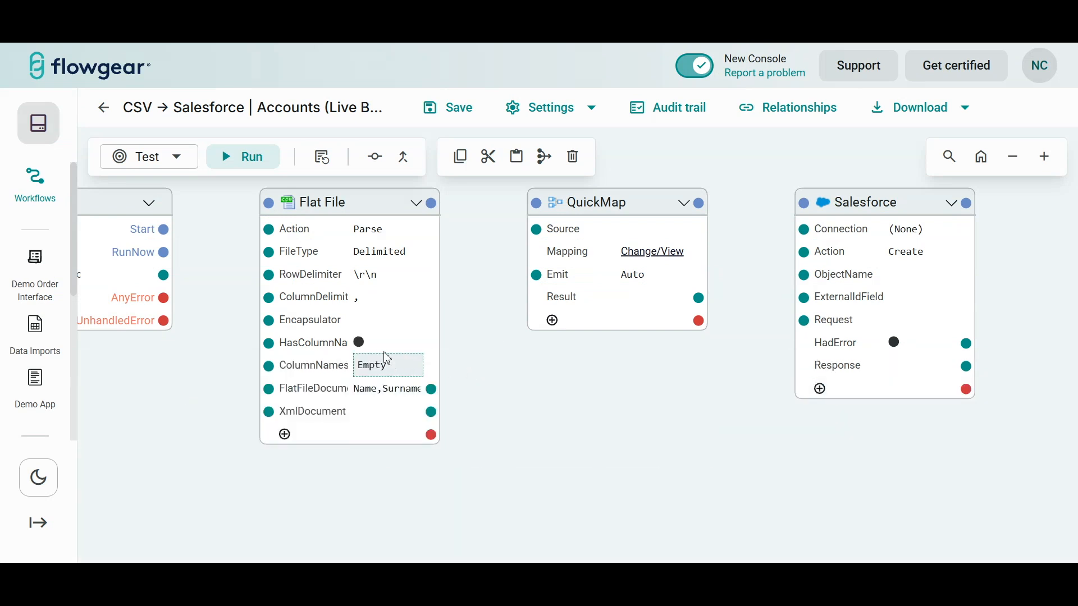
pyautogui.click(360, 352)
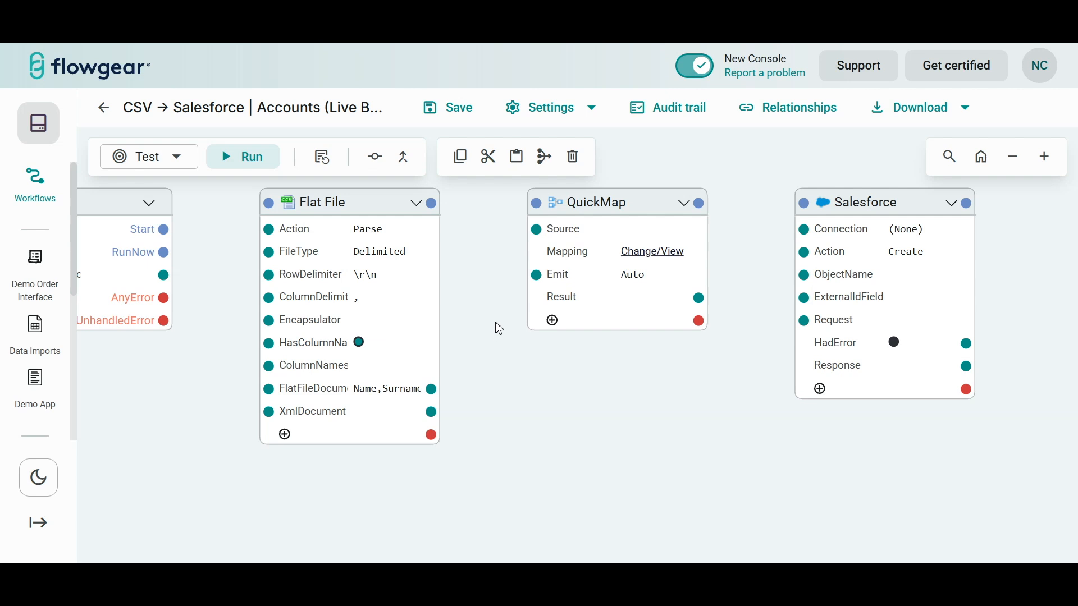
# Step: Run only the Flat File node in Test and set its XmlDocument output as the node value
pyautogui.click(425, 201)
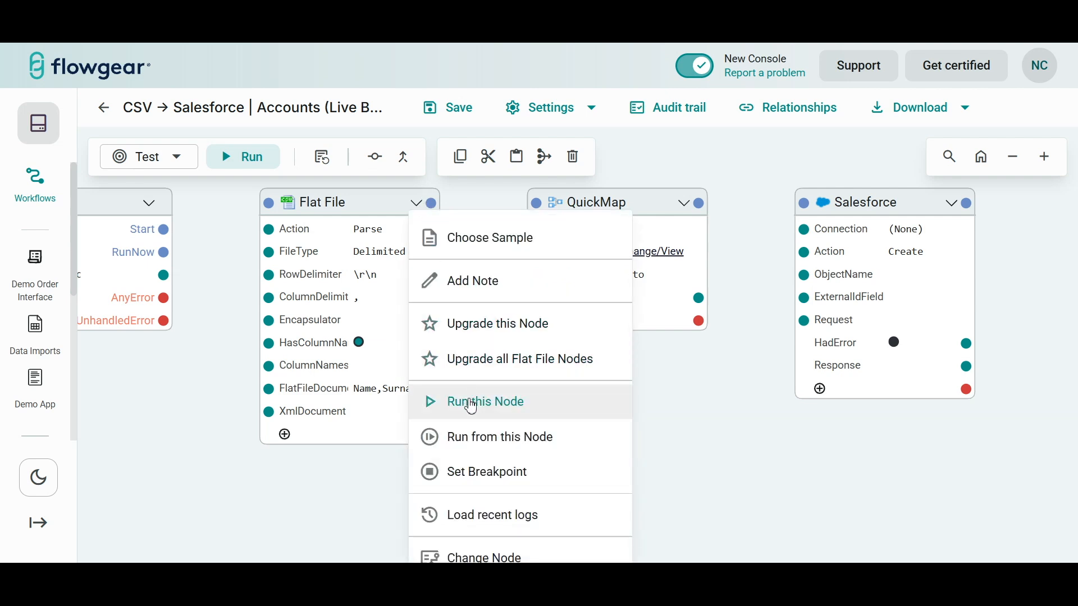
pyautogui.click(473, 403)
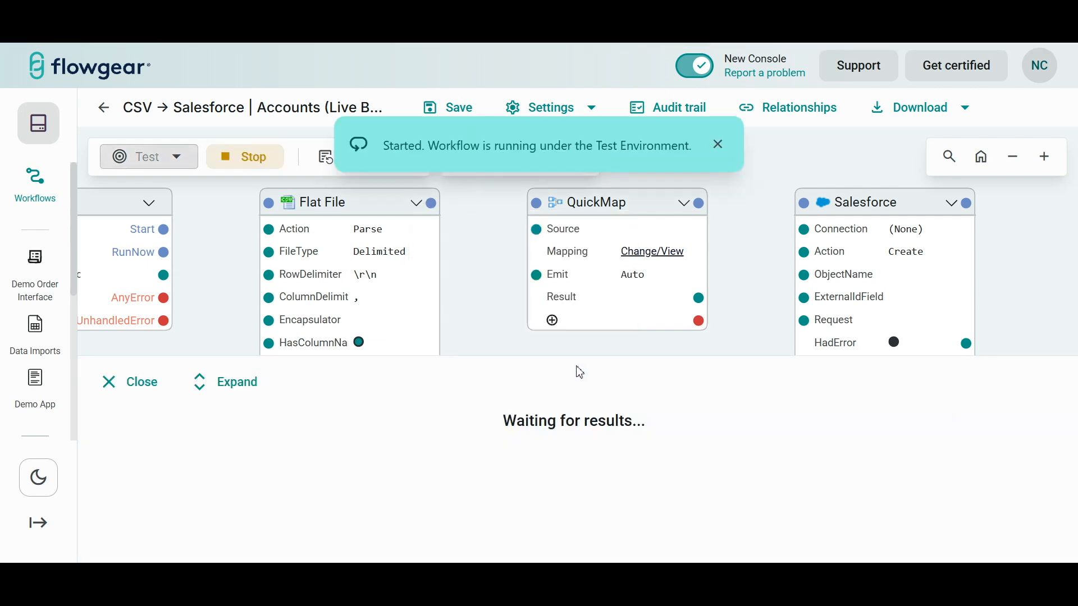
pyautogui.moveTo(579, 555); pyautogui.dragTo(1067, 542)
pyautogui.click(1013, 499)
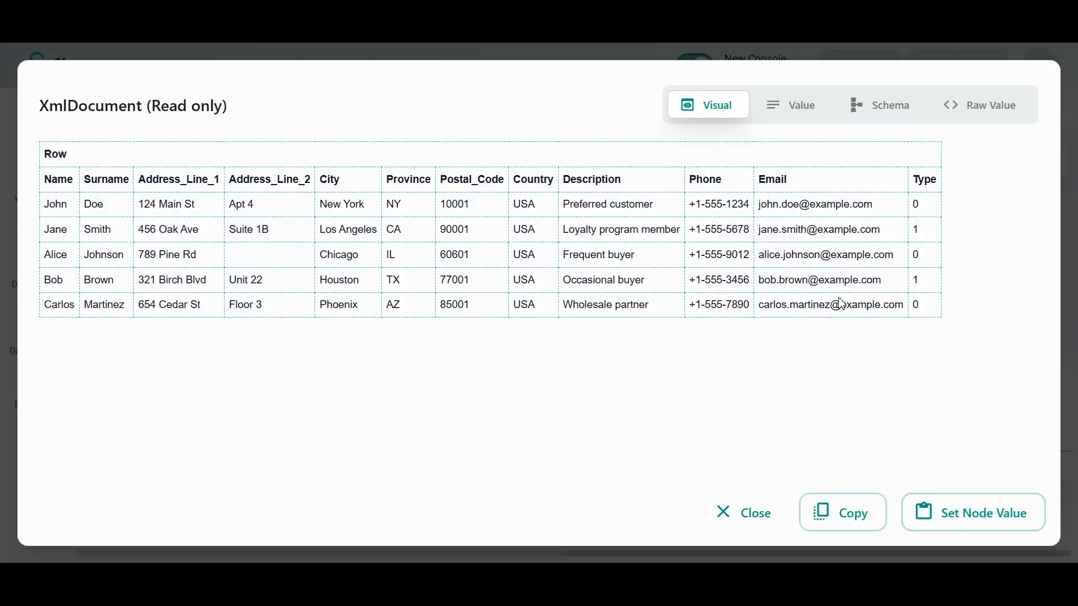
pyautogui.click(955, 521)
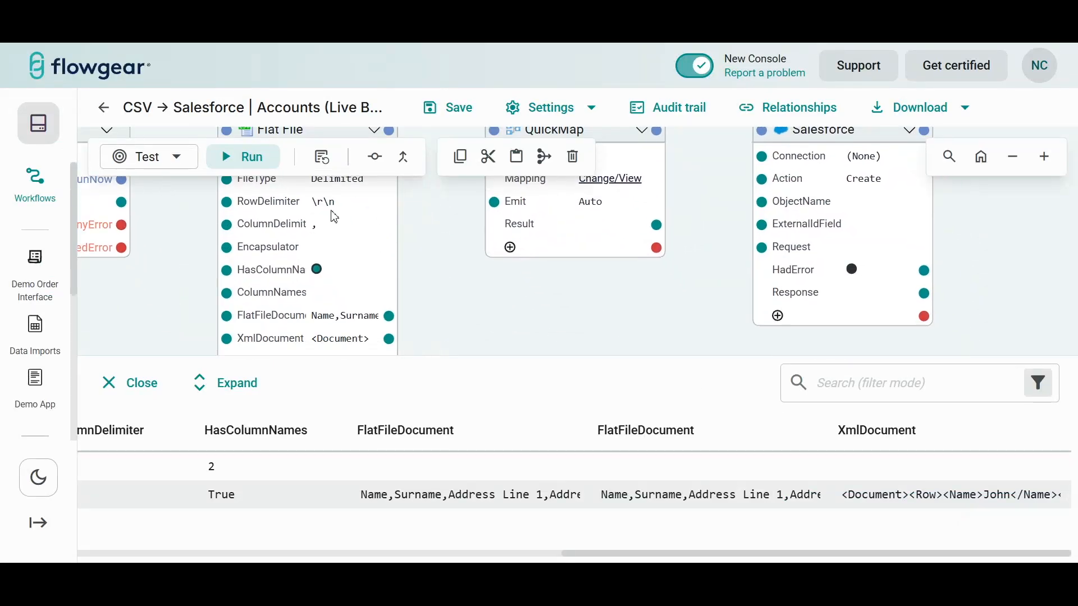
pyautogui.click(140, 383)
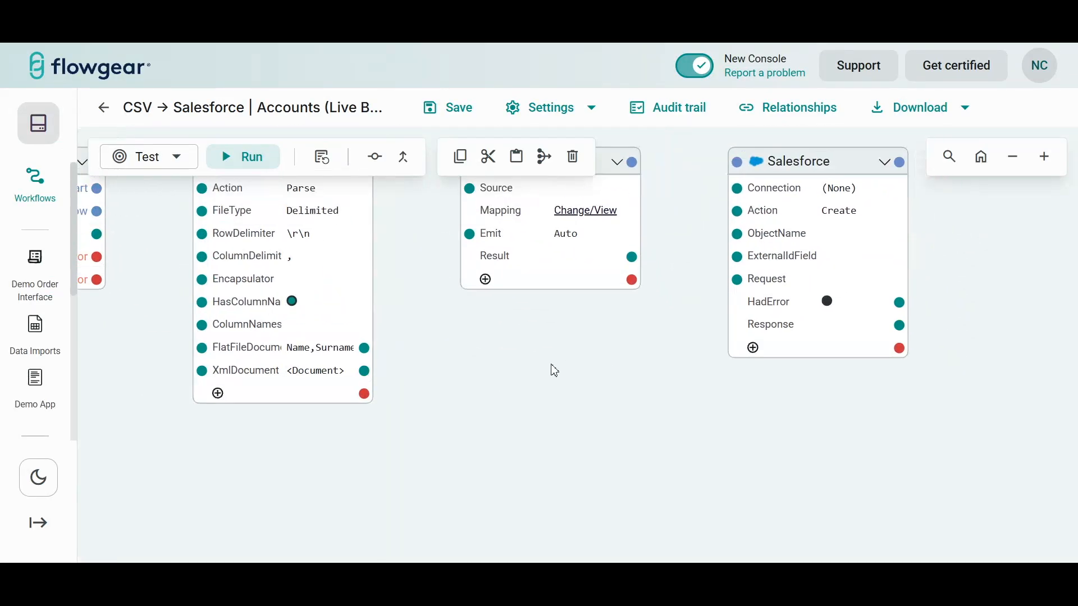
# Step: Link the Flat File node's XmlDocument output to the QuickMap node's Source
pyautogui.moveTo(359, 412); pyautogui.dragTo(446, 235)
pyautogui.moveTo(516, 371); pyautogui.dragTo(432, 378)
pyautogui.moveTo(933, 325); pyautogui.dragTo(868, 324)
# Step: Set the Salesforce node's Connection to Salesforce Sandbox [OAuth]
pyautogui.click(689, 245)
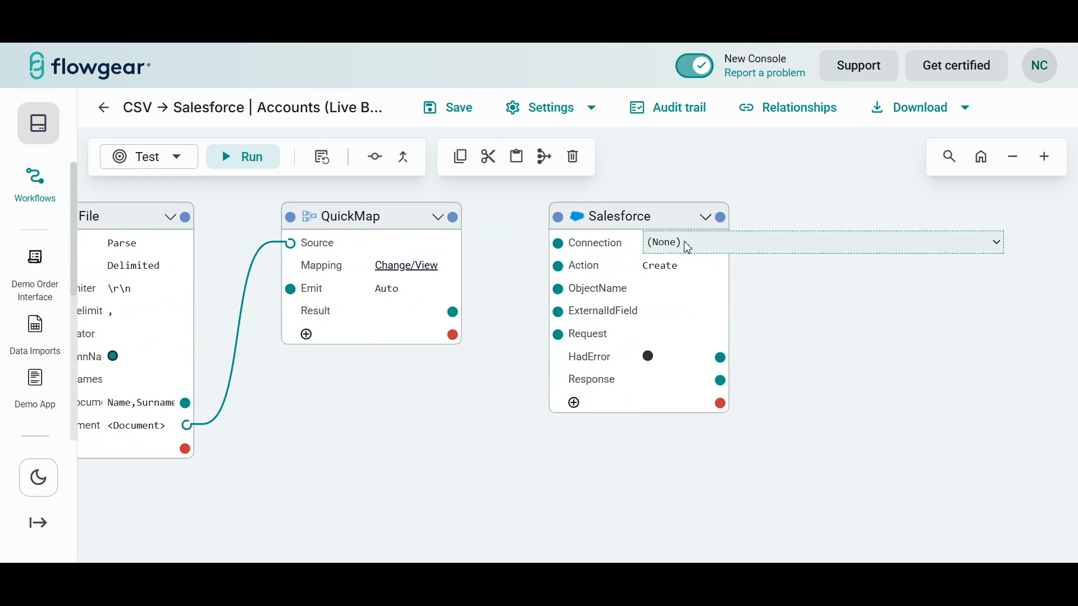
pyautogui.click(688, 247)
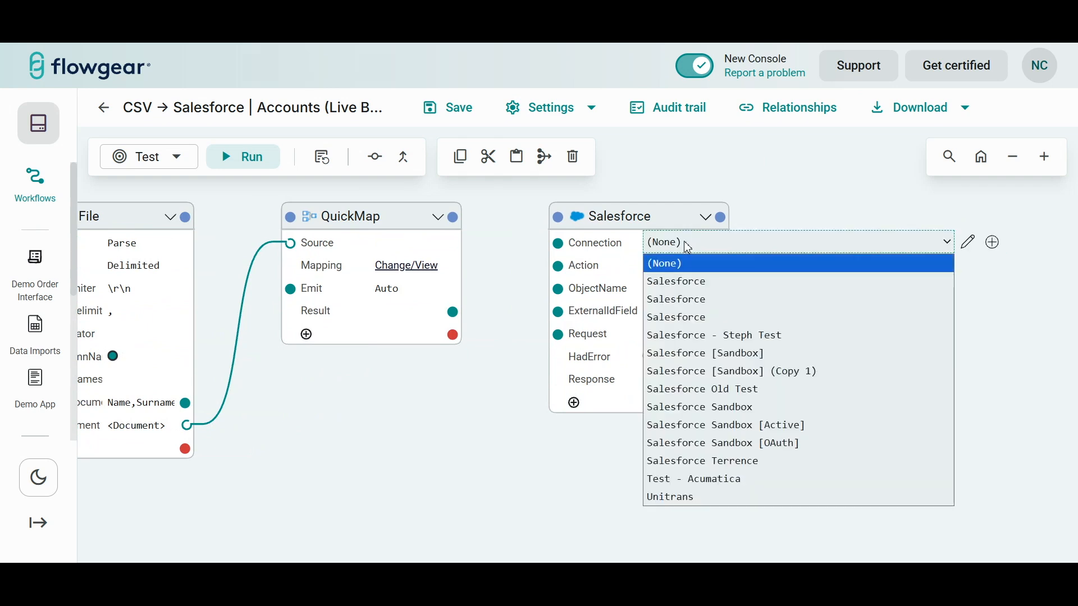
pyautogui.click(740, 445)
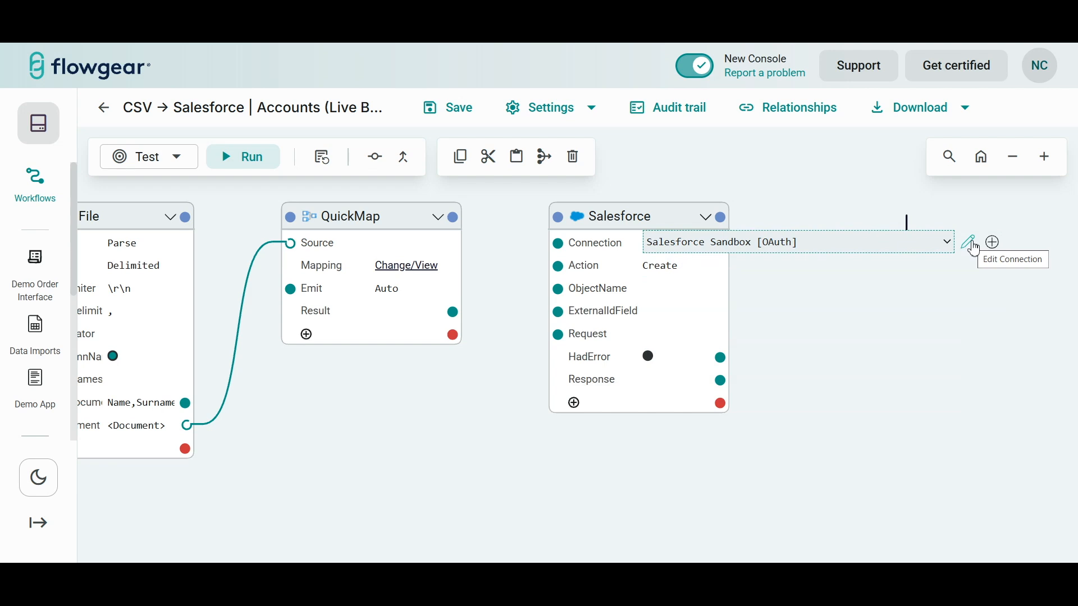
# Step: Open the Salesforce node's selected connection for editing and examine its Test environment and OAuth settings
pyautogui.click(971, 244)
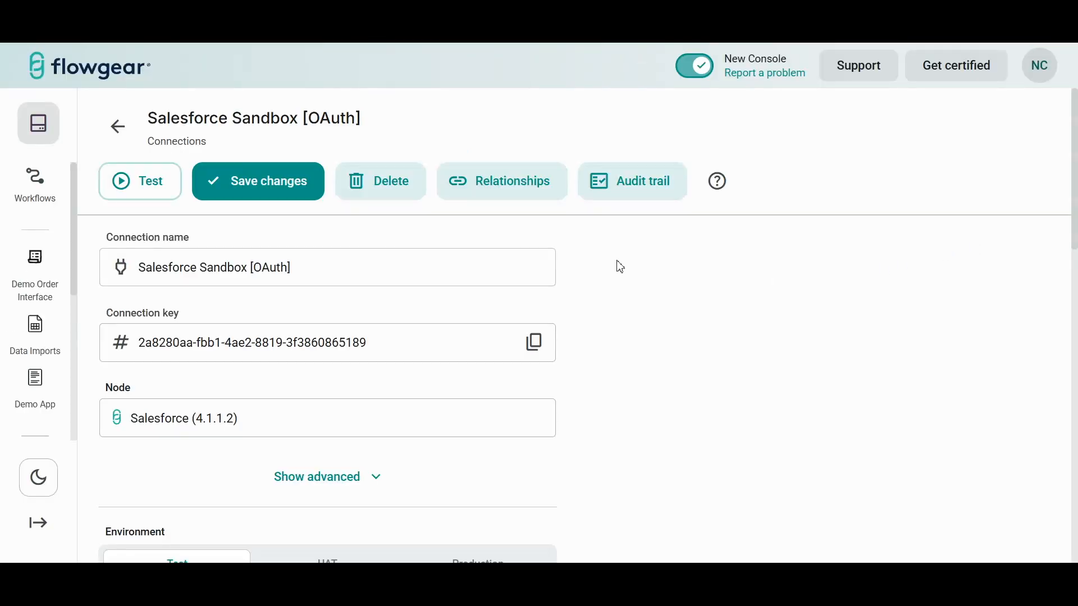
pyautogui.scroll(-6, 421, 318)
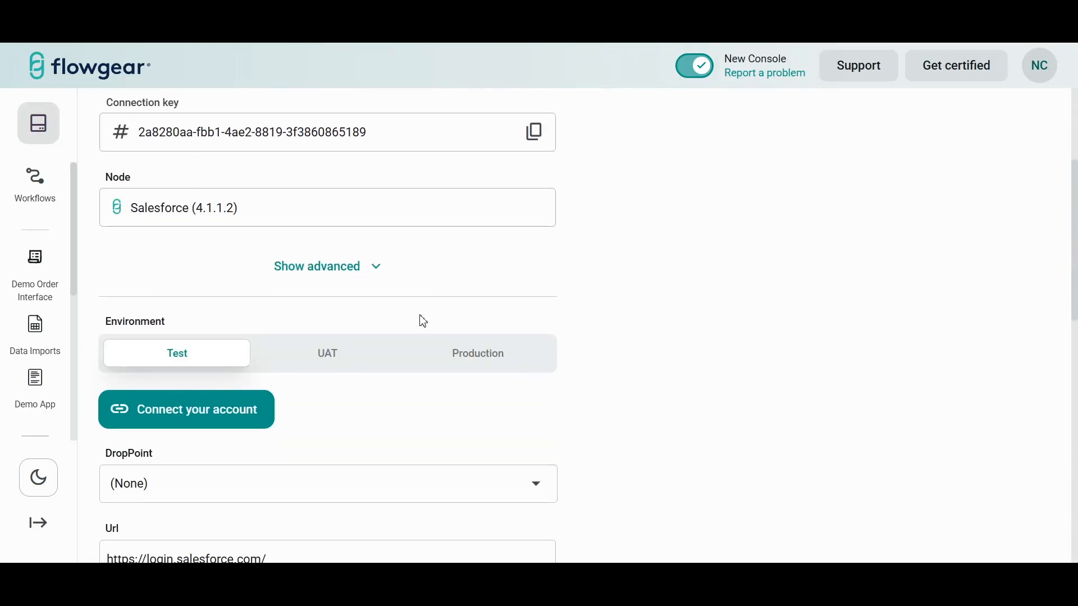
pyautogui.scroll(-4, 403, 322)
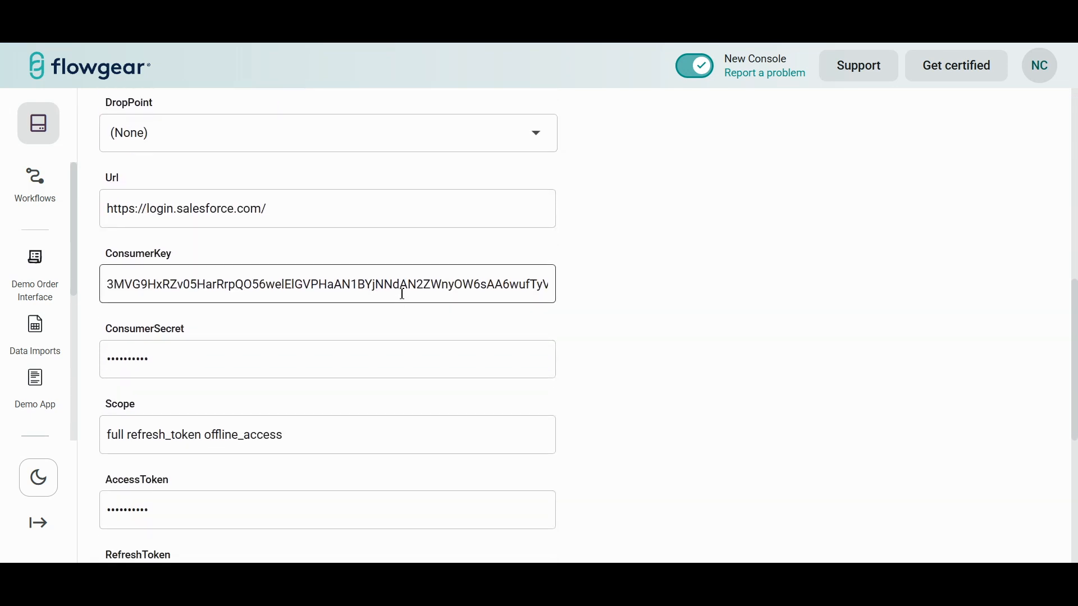
pyautogui.scroll(-4, 378, 260)
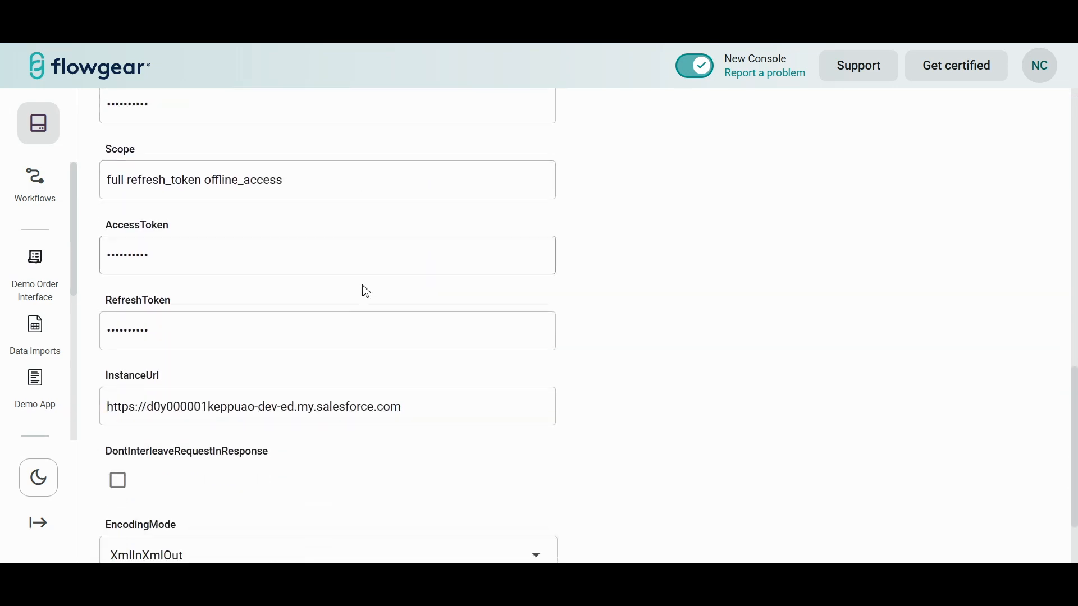
pyautogui.scroll(12, 385, 306)
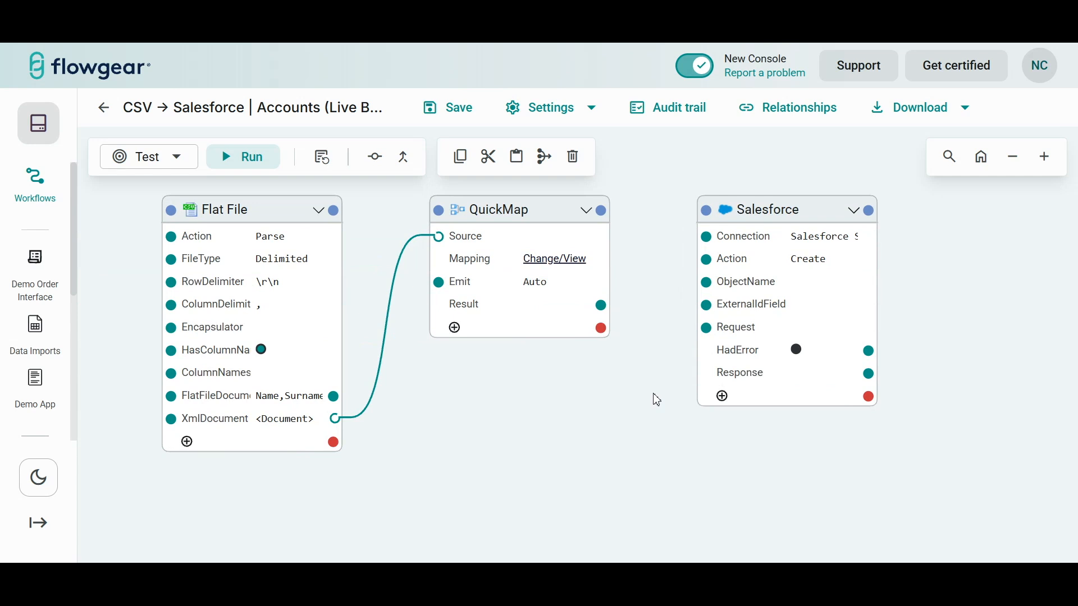
# Step: Find the Upsert Account sample for the Salesforce node by searching "upsert ac" and apply it
pyautogui.moveTo(653, 394); pyautogui.dragTo(604, 395)
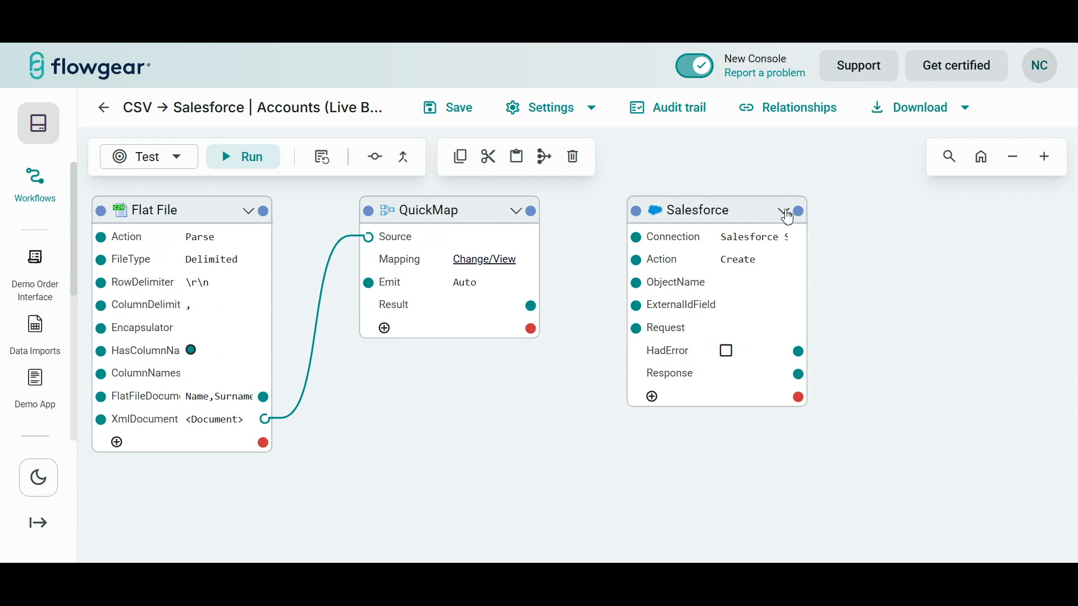
pyautogui.click(798, 211)
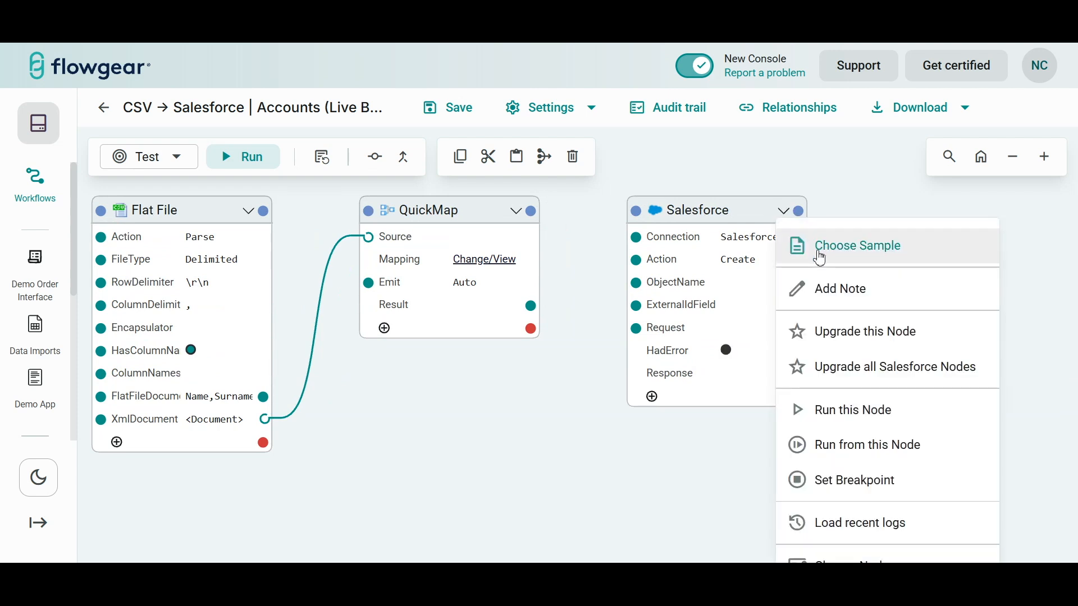
pyautogui.click(803, 244)
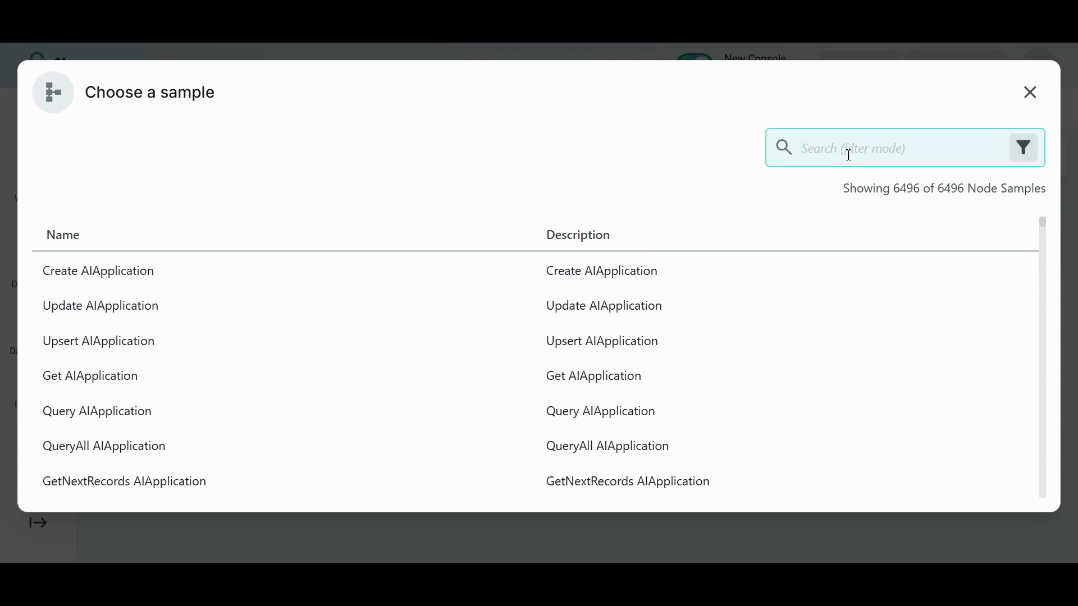
pyautogui.write('c')
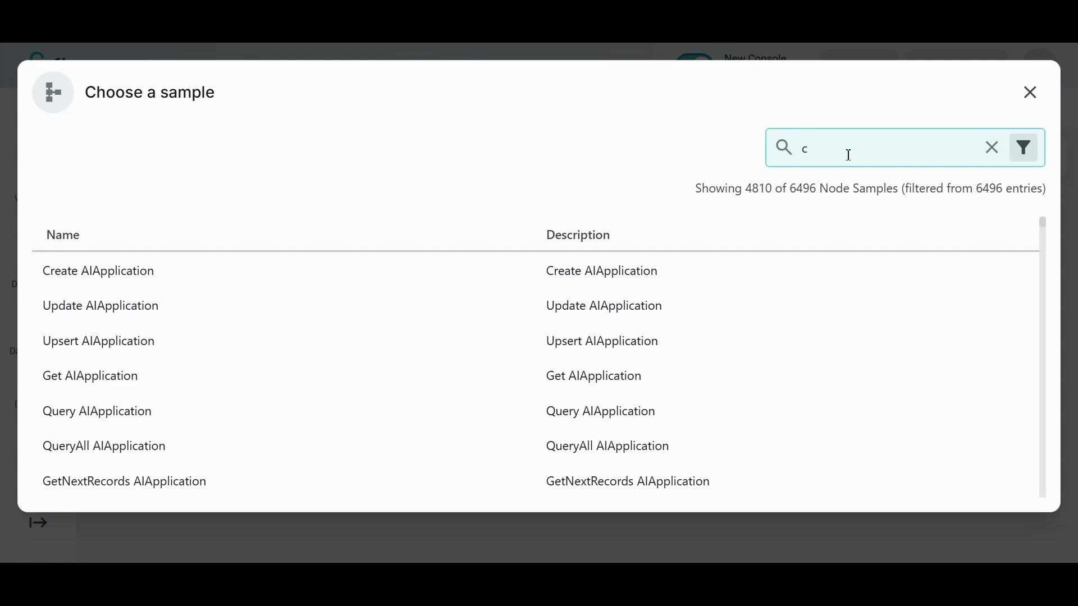
pyautogui.press('BackSpace')
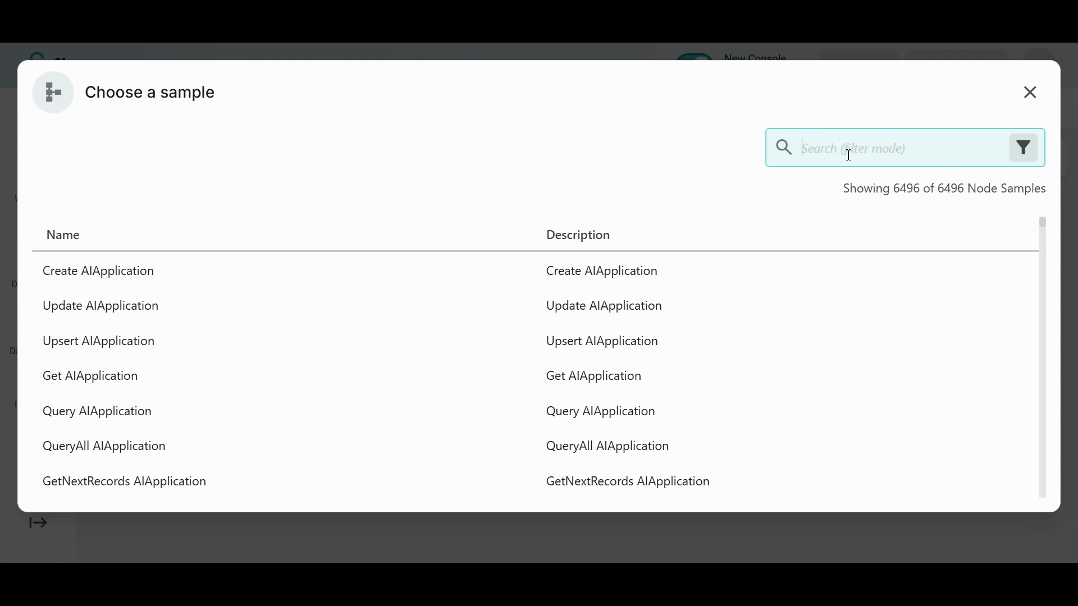
pyautogui.write('upsert a')
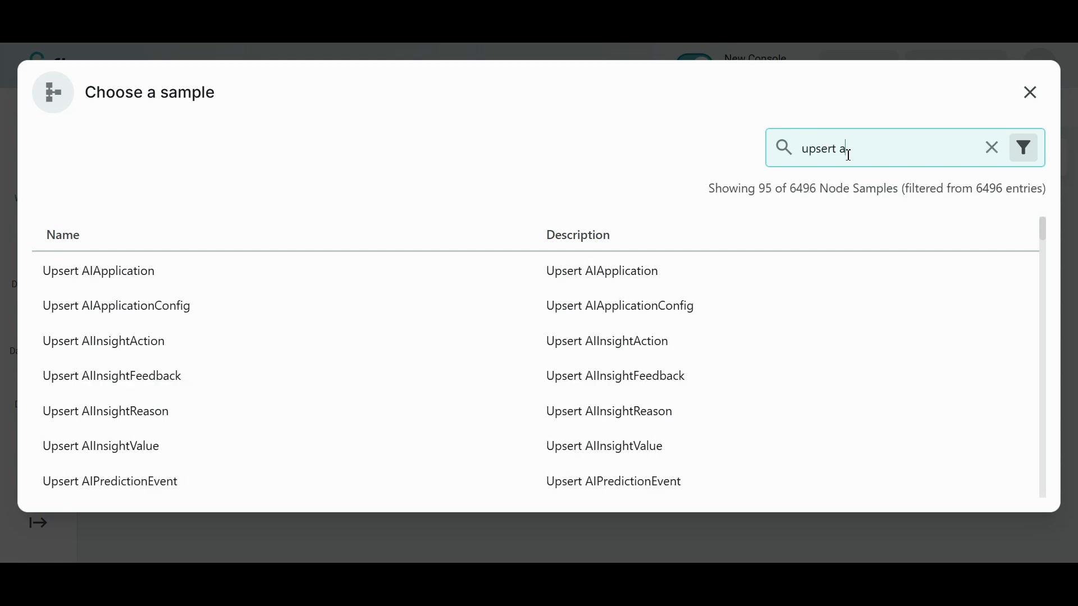
pyautogui.write('c')
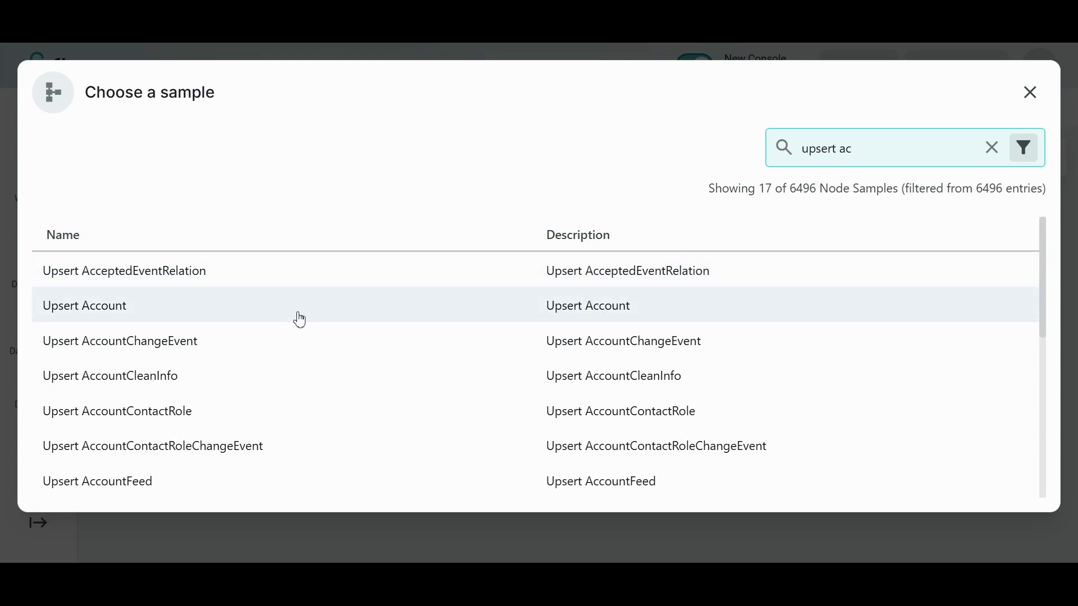
pyautogui.click(299, 318)
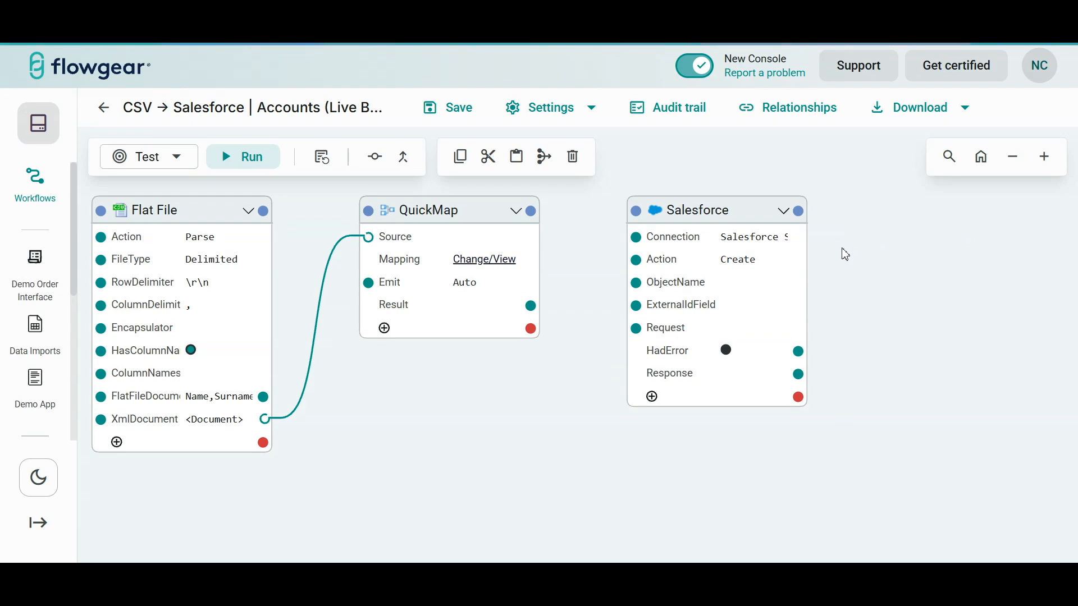
# Step: Examine the Account fields in the Salesforce node's Request XML and close the editor
pyautogui.click(756, 336)
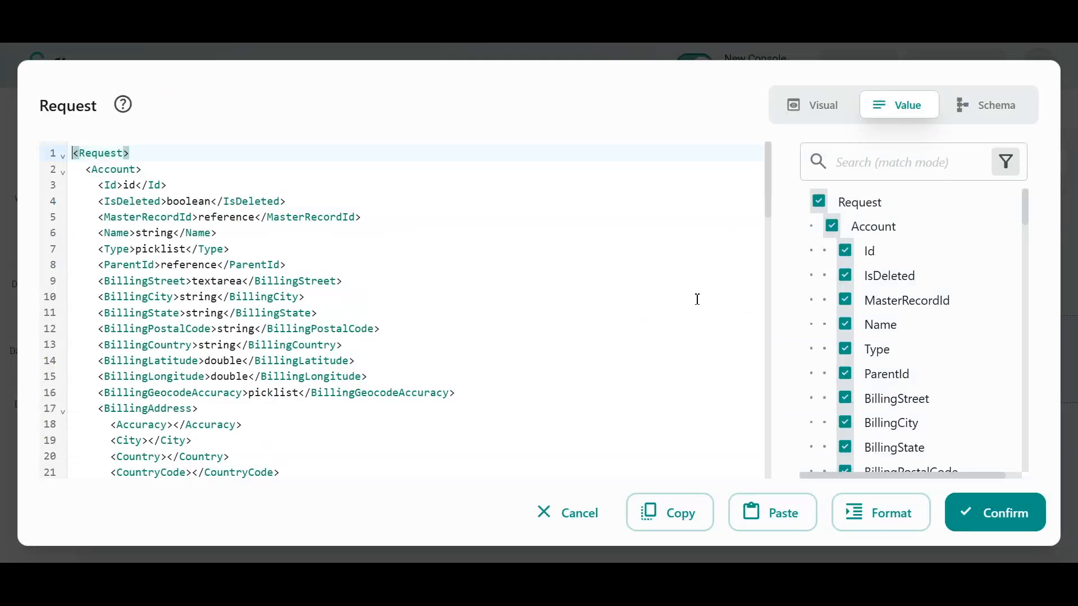
pyautogui.scroll(-1, 417, 263)
pyautogui.scroll(-4, 427, 270)
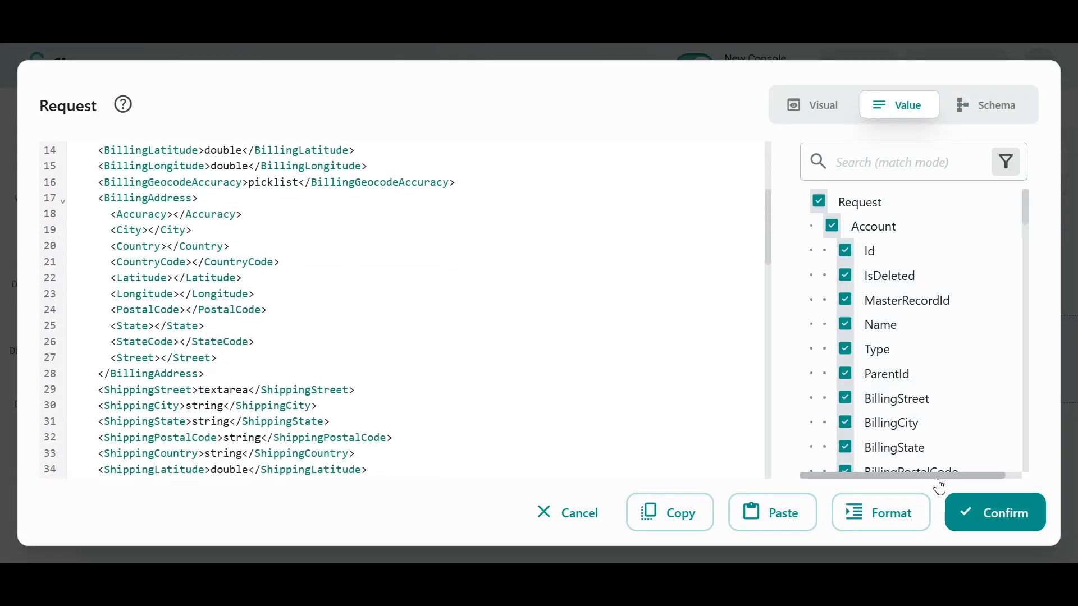
pyautogui.click(987, 513)
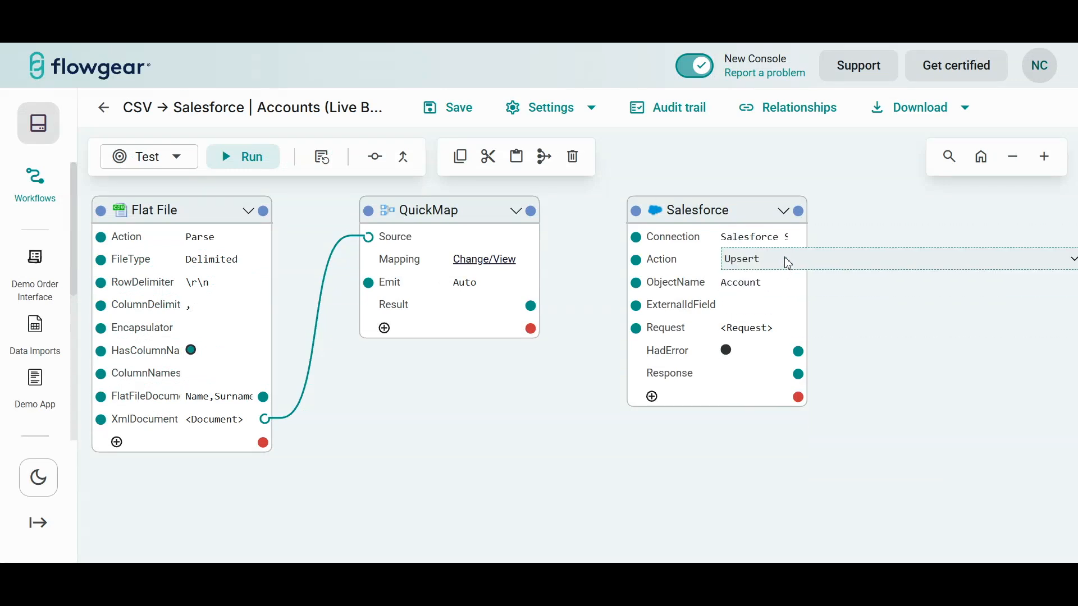
# Step: Link the QuickMap node's Result output to the Salesforce node's Request
pyautogui.moveTo(539, 402); pyautogui.dragTo(569, 406)
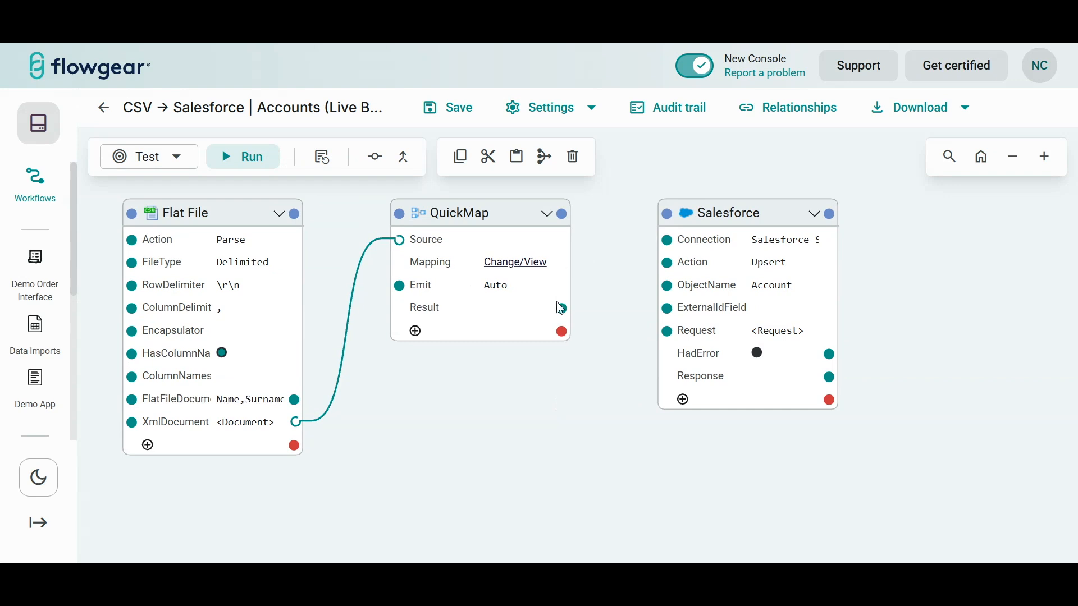
pyautogui.moveTo(561, 310); pyautogui.dragTo(667, 331)
pyautogui.moveTo(522, 440); pyautogui.dragTo(586, 473)
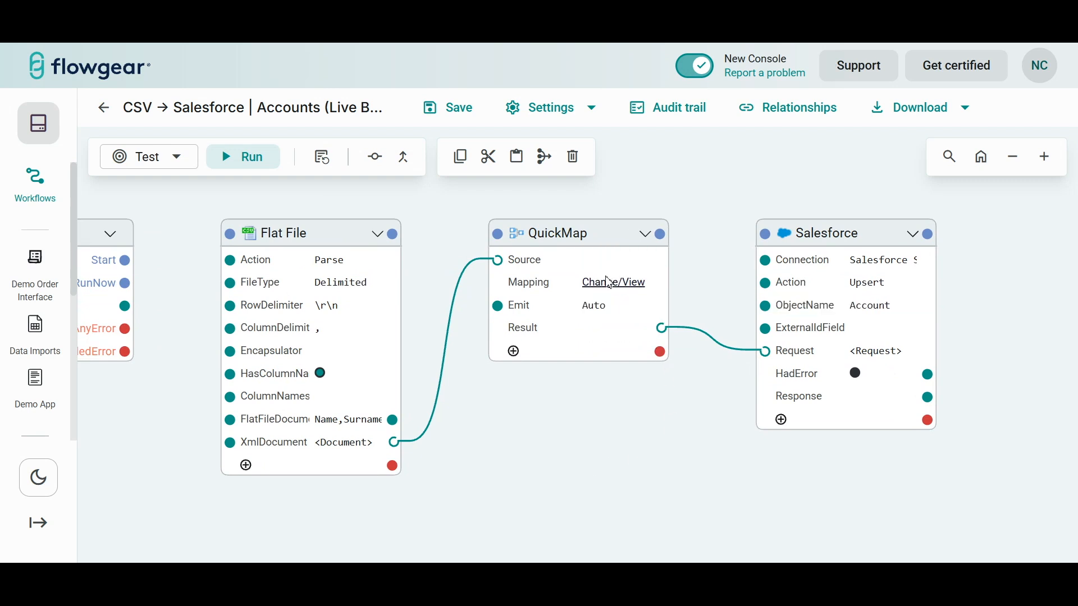
# Step: In the QuickMap mapping, map source Row to target Account and source Name to target Name
pyautogui.click(608, 291)
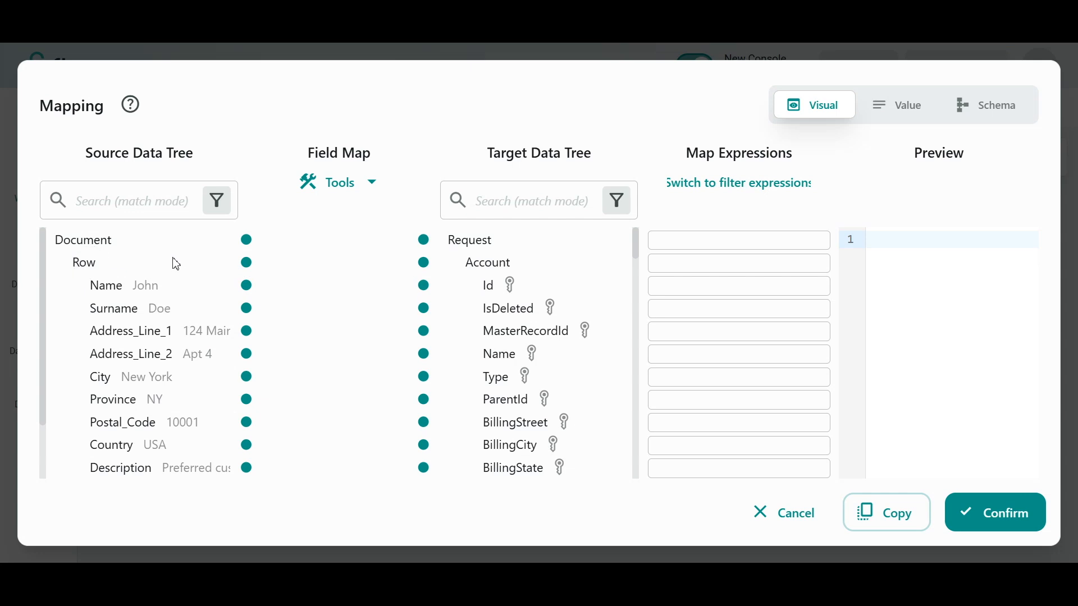
pyautogui.moveTo(248, 264); pyautogui.dragTo(413, 269)
pyautogui.moveTo(247, 286); pyautogui.dragTo(424, 355)
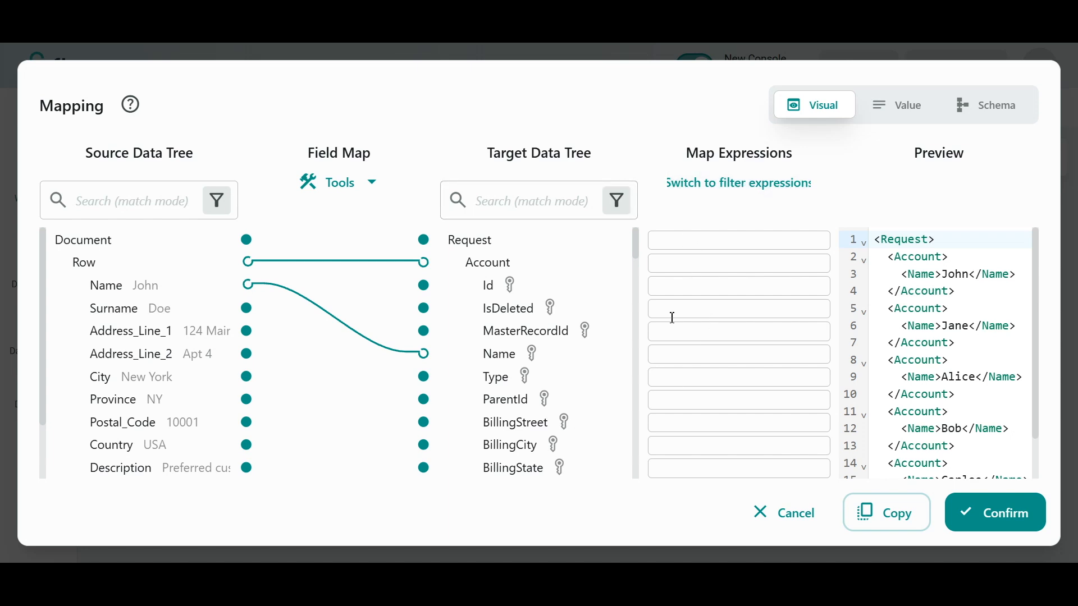
# Step: Open the QuickMap functions reference from the target Name field's expression and read the string functions
pyautogui.click(686, 356)
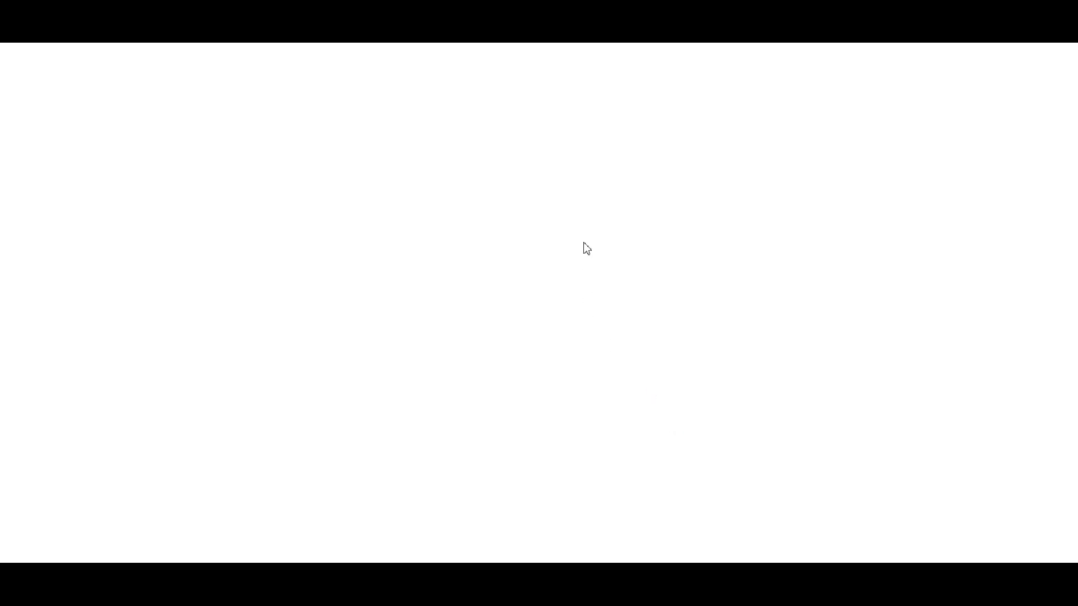
pyautogui.scroll(-3, 481, 251)
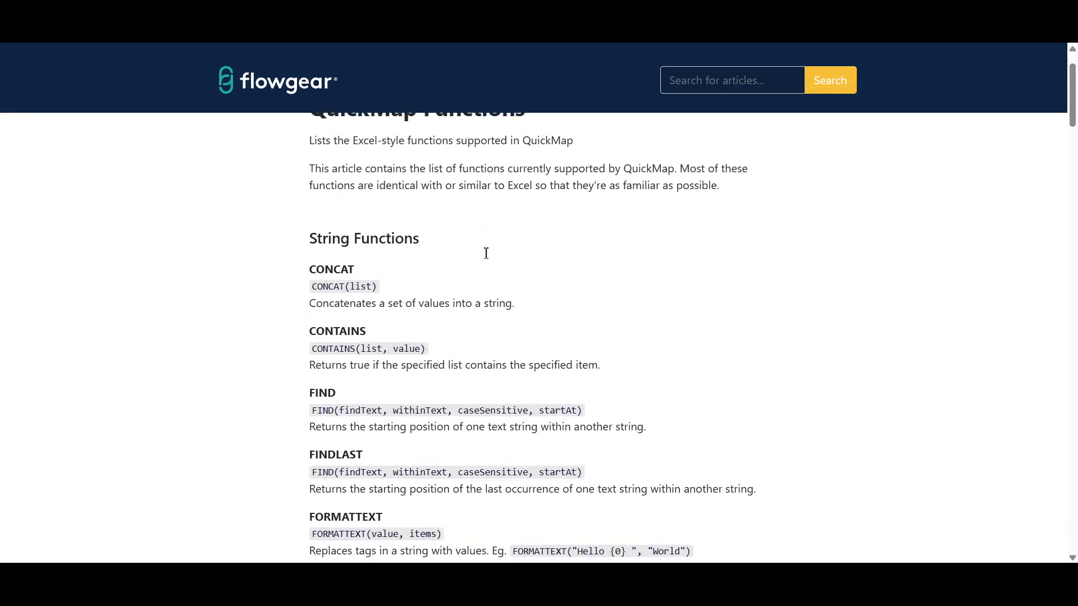
pyautogui.scroll(-2, 486, 254)
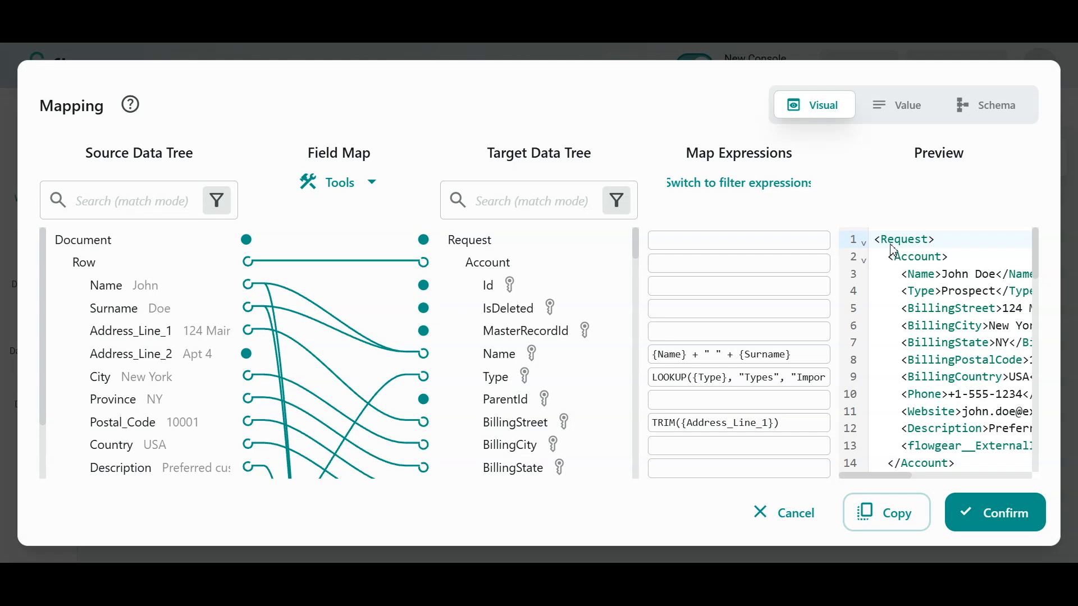
# Step: Examine the mapping's preview XML and the expression combining Name and Surname for the target Name field
pyautogui.moveTo(877, 242); pyautogui.dragTo(955, 344)
pyautogui.click(955, 344)
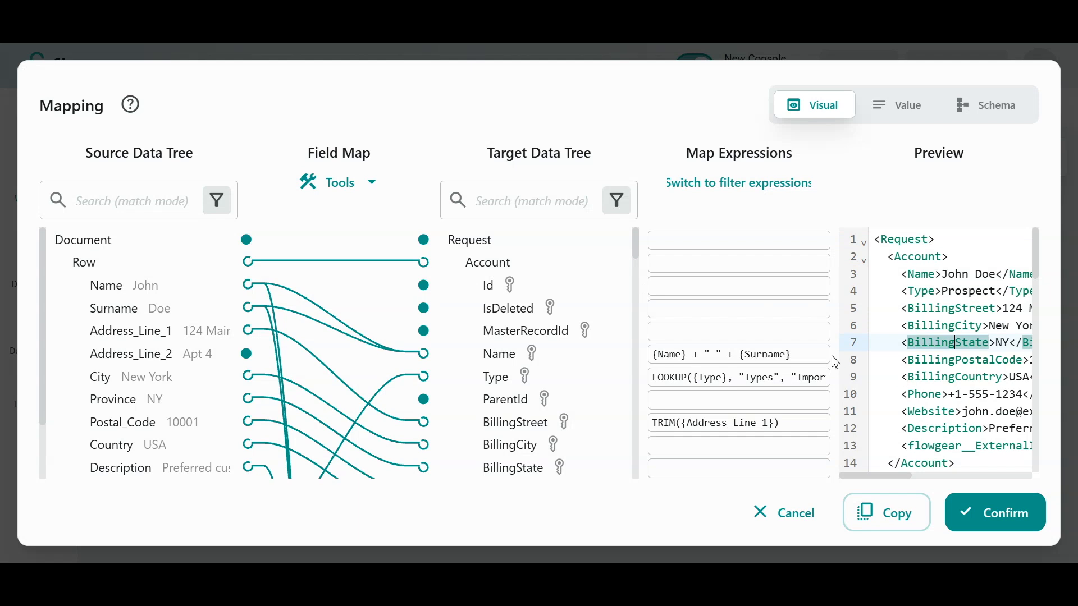
pyautogui.click(800, 354)
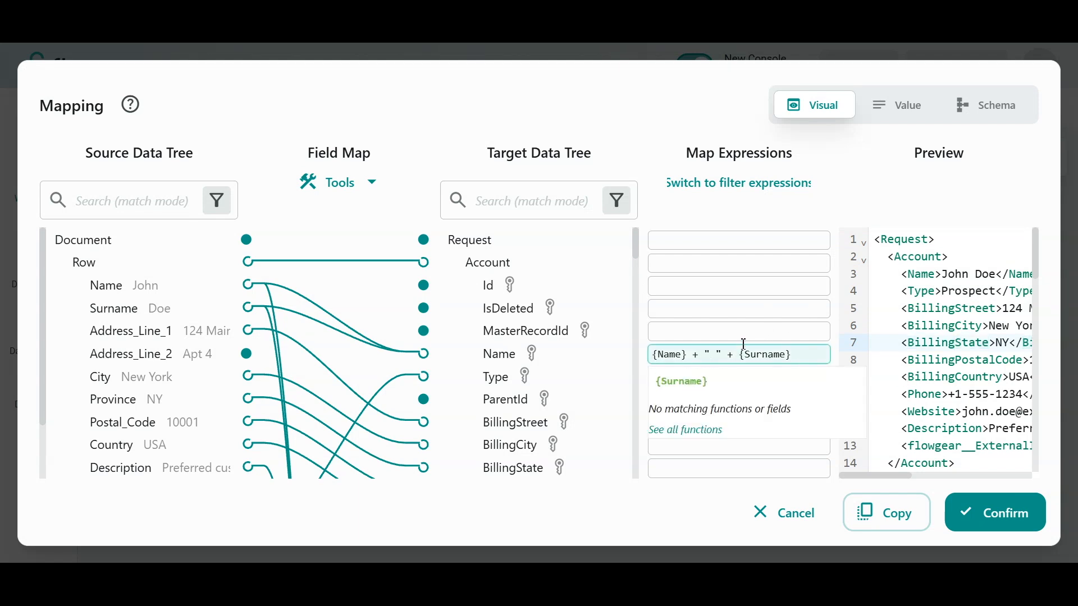
pyautogui.click(806, 215)
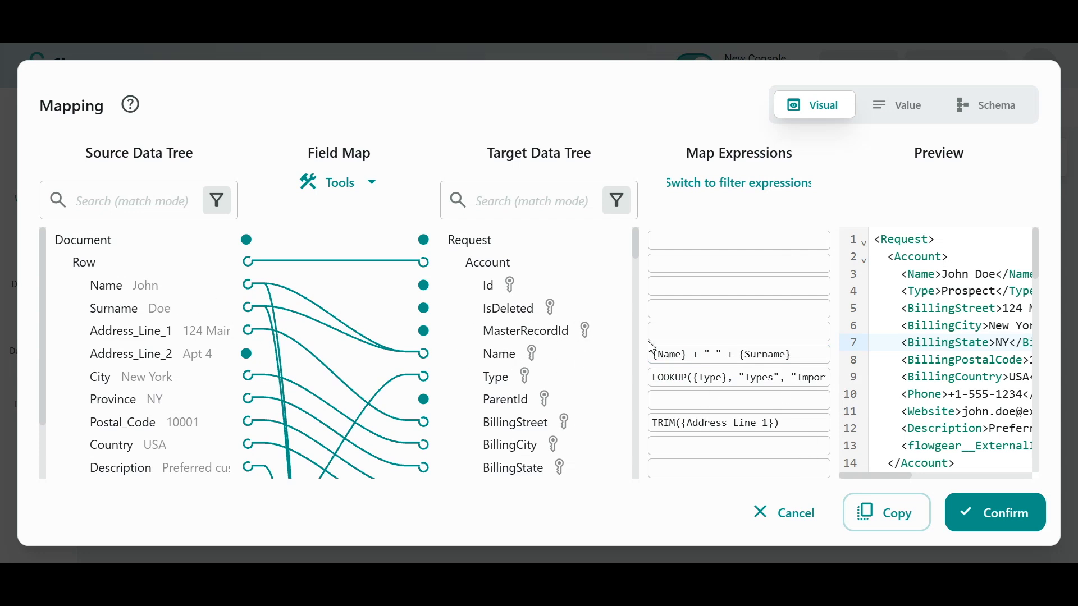
pyautogui.moveTo(802, 359); pyautogui.dragTo(618, 363)
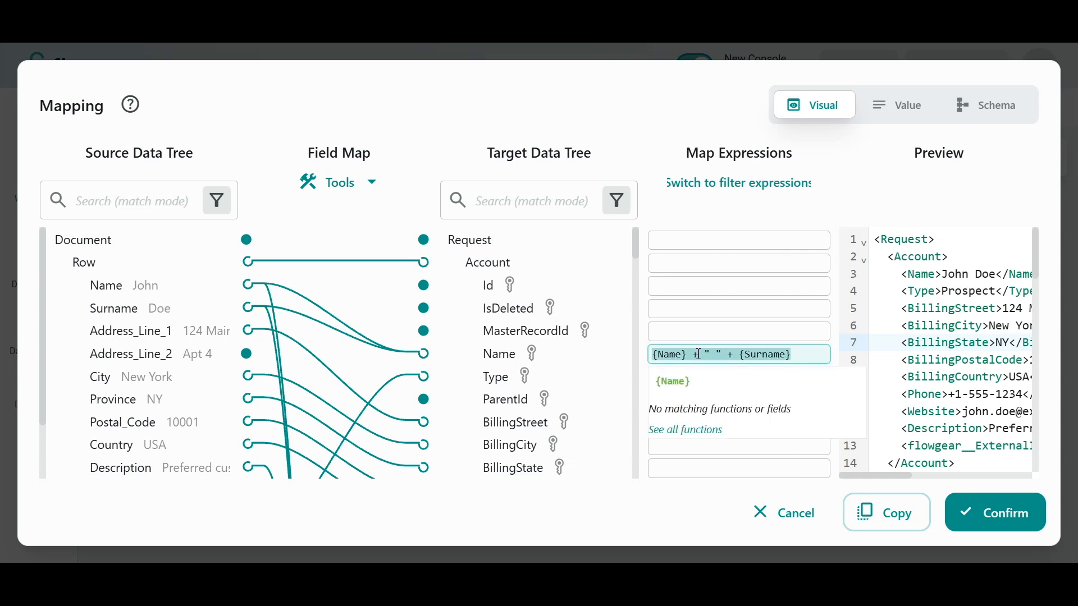
# Step: Examine the LOOKUP expression on the target Type field, its function help and the mapping's preview XML
pyautogui.click(803, 354)
pyautogui.click(929, 394)
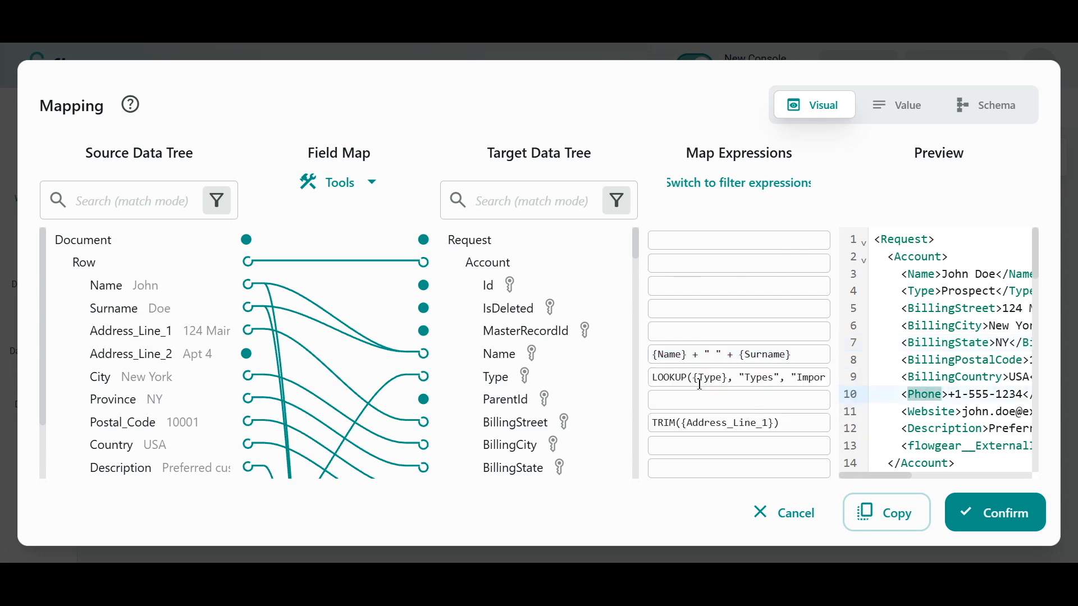
pyautogui.click(668, 380)
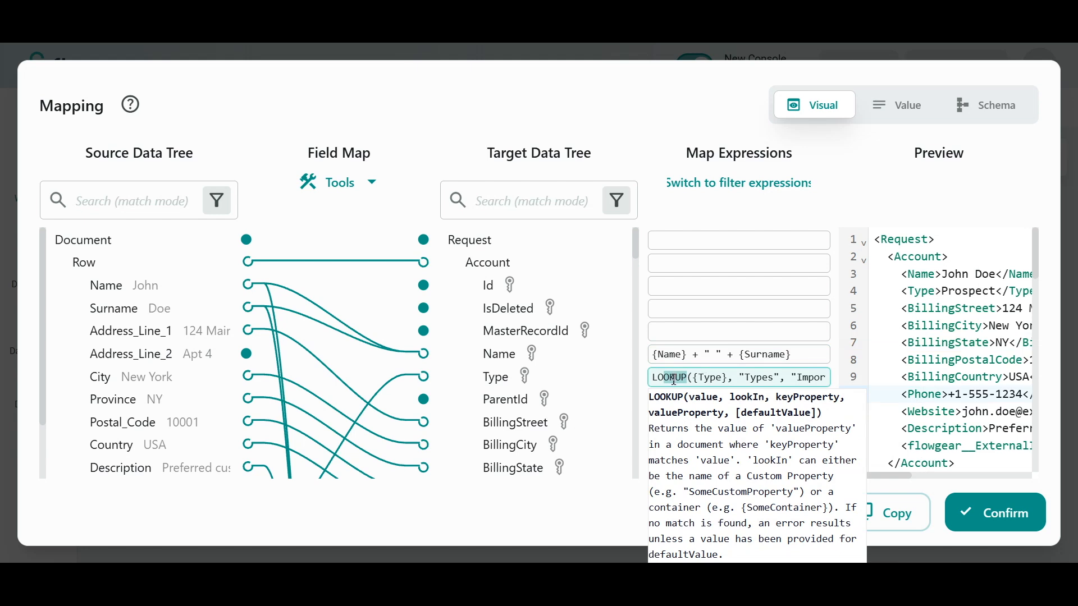
pyautogui.click(902, 376)
pyautogui.scroll(-2, 943, 360)
pyautogui.hscroll(3, 919, 478)
pyautogui.hscroll(-3, 921, 480)
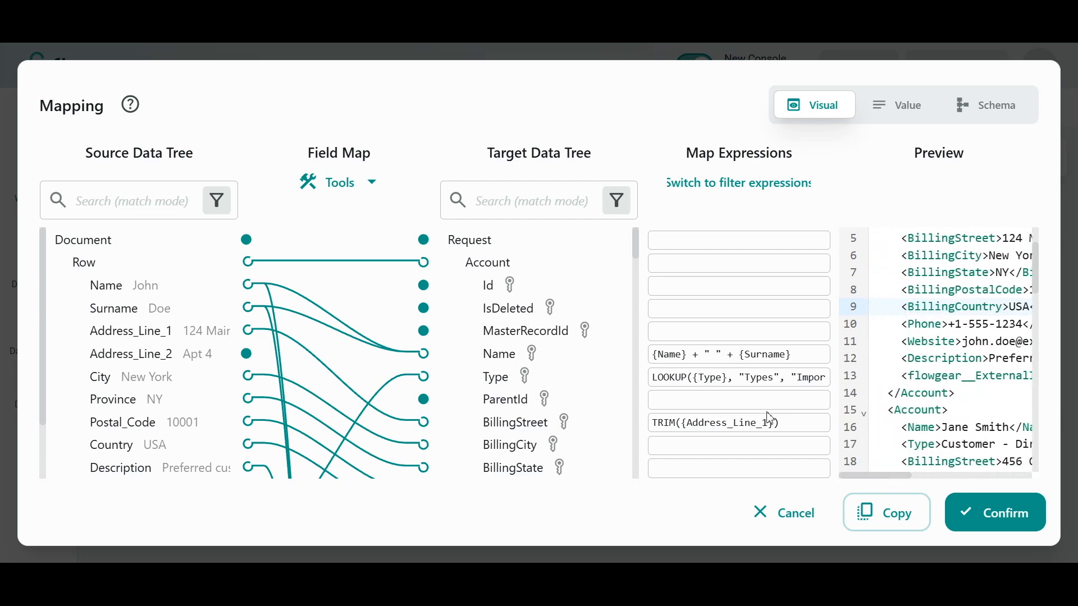
# Step: Review the remaining field links and expressions, including those for BillingStreet and BillingPostalCode
pyautogui.scroll(-2, 149, 426)
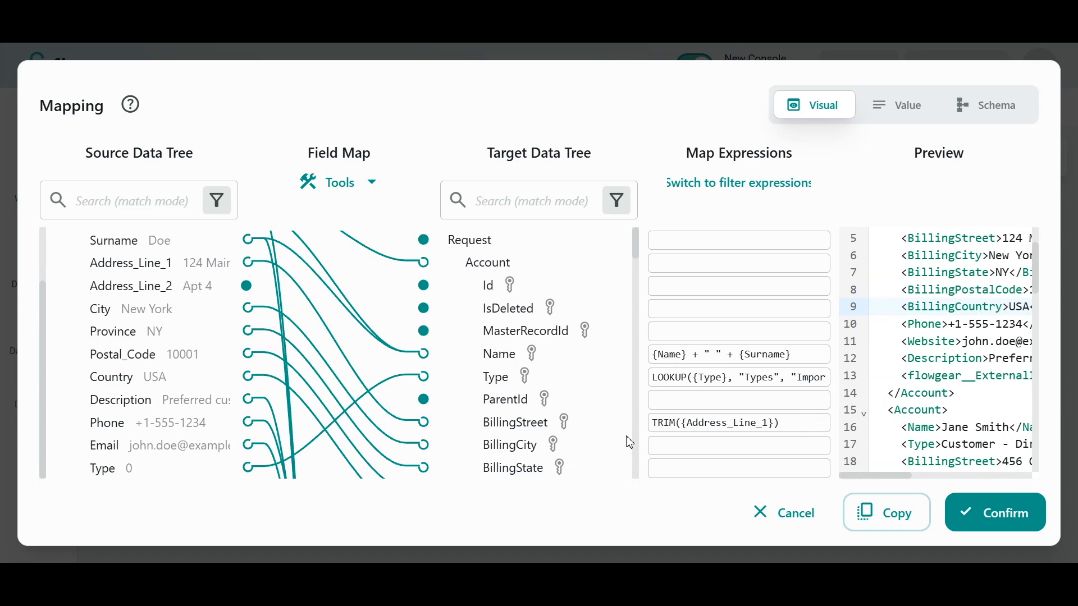
pyautogui.scroll(-3, 600, 422)
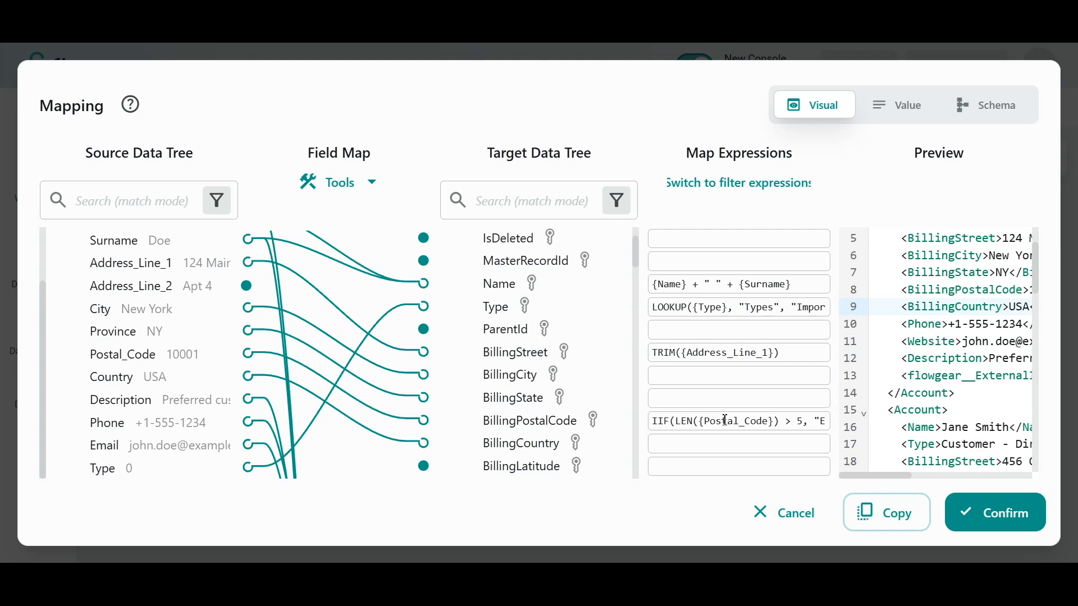
pyautogui.scroll(-3, 563, 357)
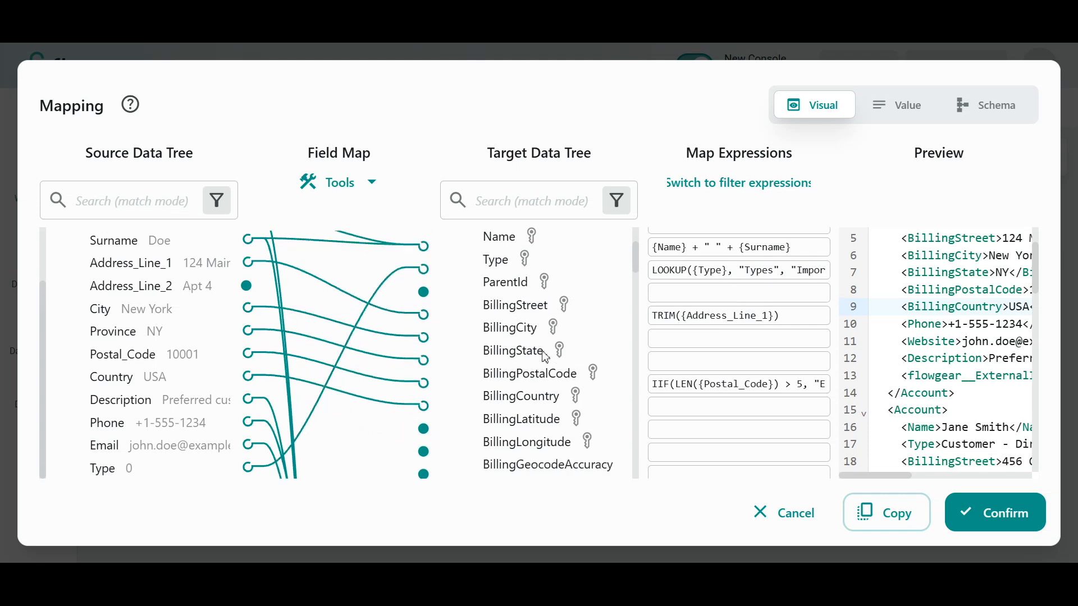
pyautogui.scroll(4, 563, 356)
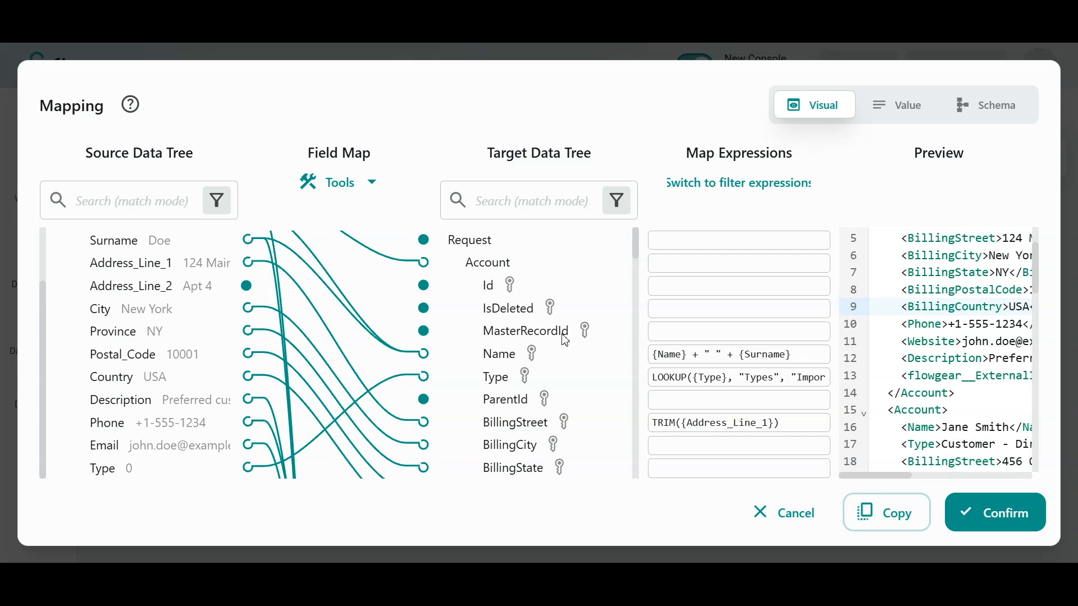
pyautogui.scroll(3, 194, 359)
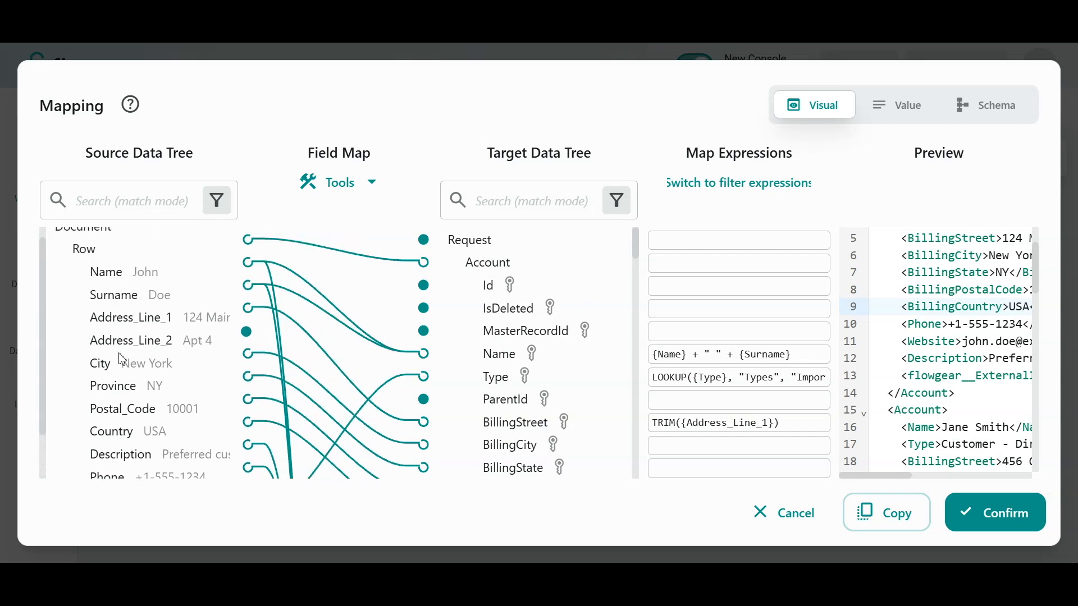
# Step: Clear the existing field map and generate the source-to-target links automatically with Smart Map
pyautogui.click(371, 189)
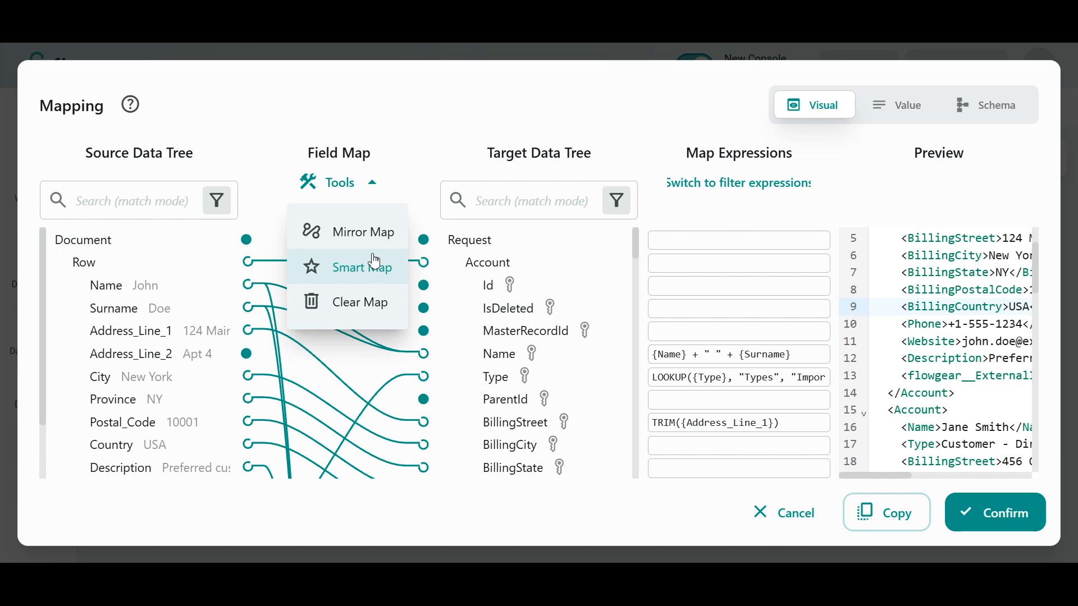
pyautogui.click(352, 272)
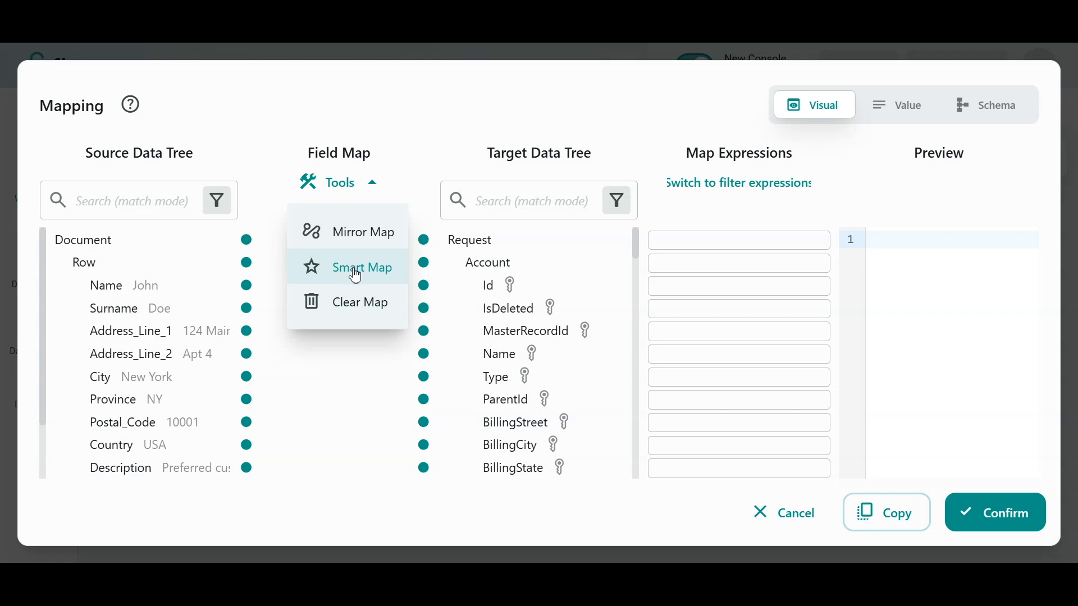
pyautogui.click(356, 276)
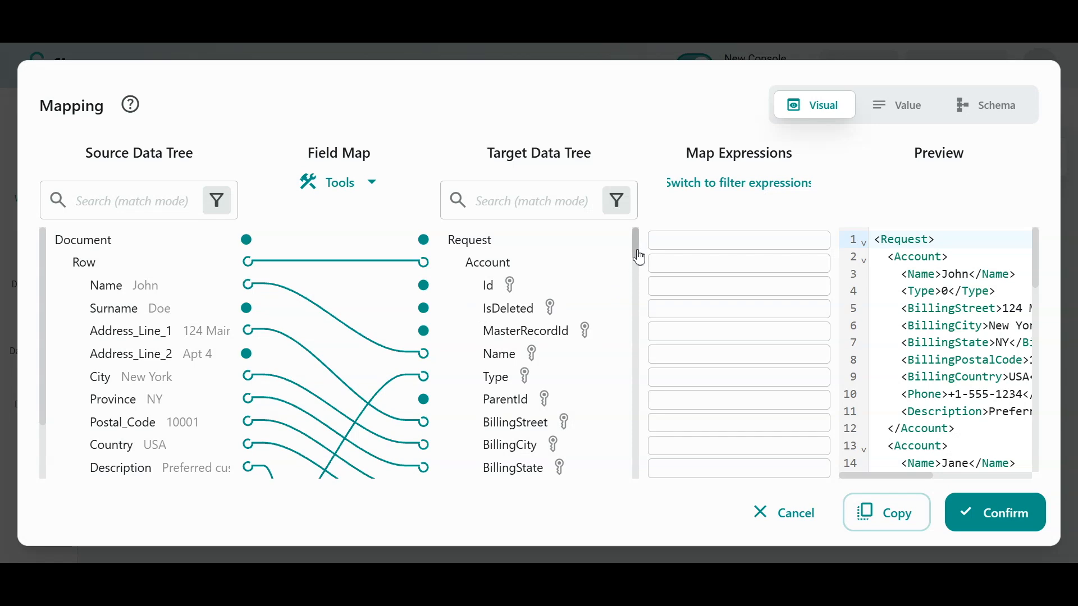
pyautogui.moveTo(638, 257); pyautogui.dragTo(641, 234)
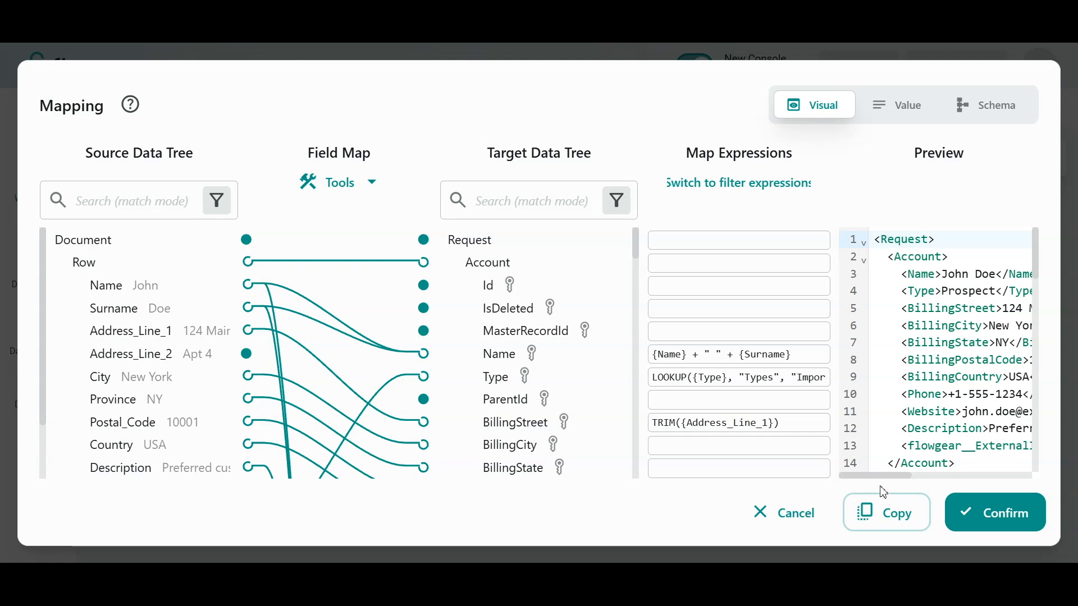
# Step: Confirm the mapping and link the execution flow from RunNow through Flat File and QuickMap to Salesforce
pyautogui.click(997, 527)
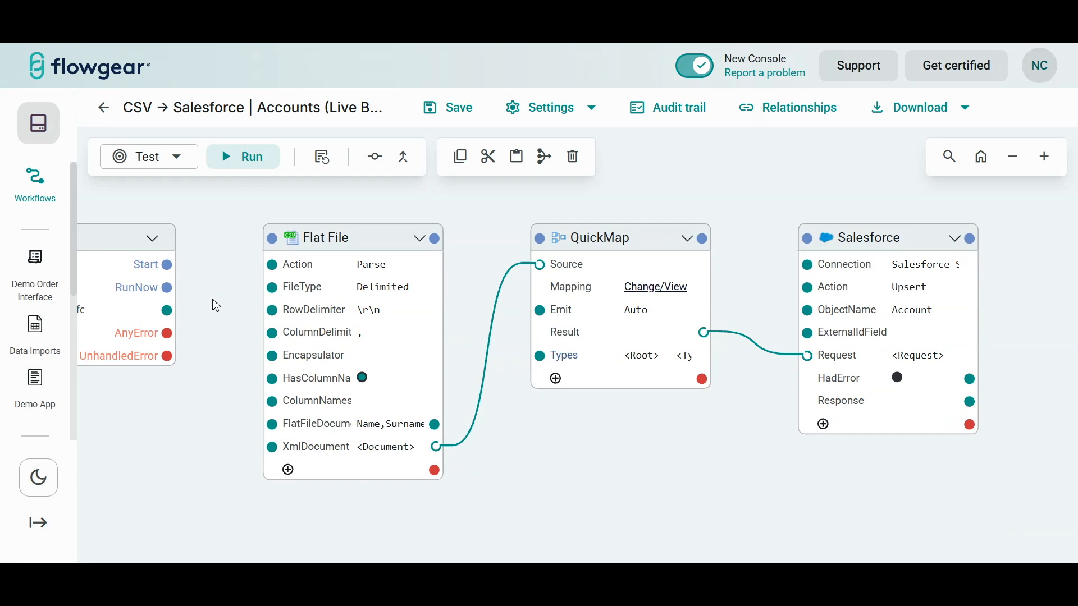
pyautogui.moveTo(172, 302); pyautogui.dragTo(275, 252)
pyautogui.moveTo(397, 255); pyautogui.dragTo(501, 254)
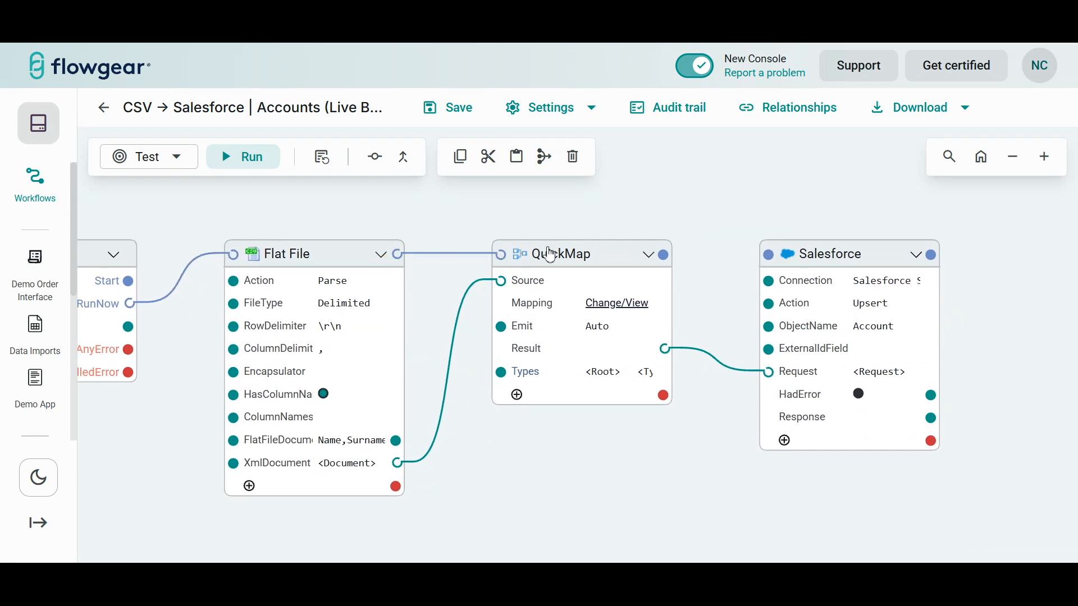
pyautogui.moveTo(635, 280); pyautogui.dragTo(738, 280)
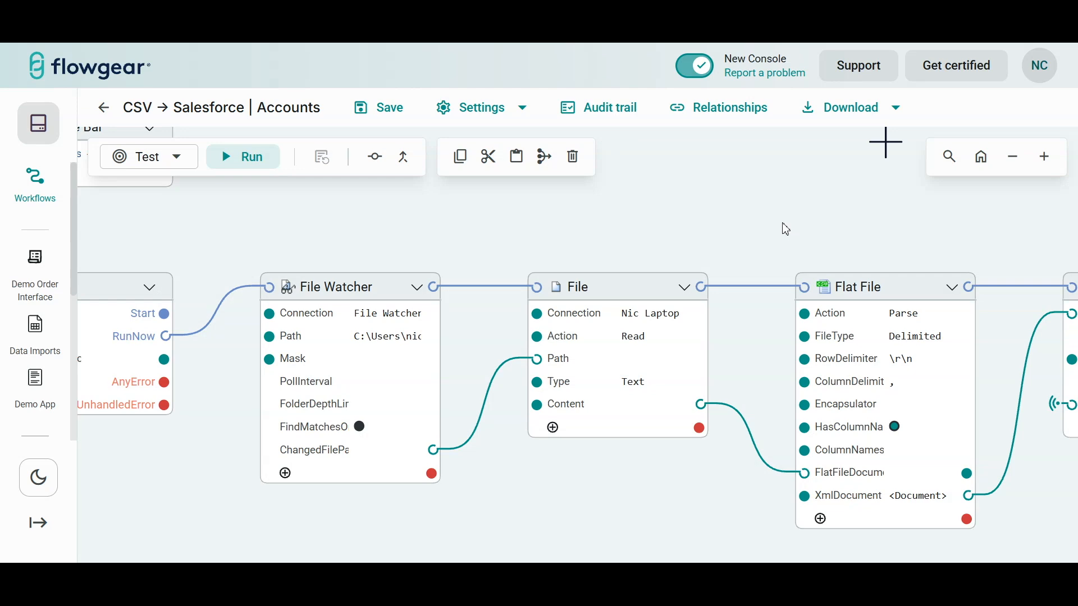
# Step: Survey the prebuilt CSV → Salesforce | Accounts workflow from its Start node along the whole chain
pyautogui.moveTo(782, 222); pyautogui.dragTo(329, 224)
pyautogui.moveTo(534, 244); pyautogui.dragTo(478, 242)
pyautogui.click(440, 292)
pyautogui.moveTo(693, 199); pyautogui.dragTo(538, 205)
pyautogui.click(580, 293)
pyautogui.moveTo(915, 245); pyautogui.dragTo(612, 263)
pyautogui.click(654, 307)
pyautogui.moveTo(406, 253); pyautogui.dragTo(673, 261)
pyautogui.moveTo(462, 245); pyautogui.dragTo(700, 260)
pyautogui.moveTo(362, 268); pyautogui.dragTo(534, 269)
pyautogui.moveTo(420, 274); pyautogui.dragTo(556, 274)
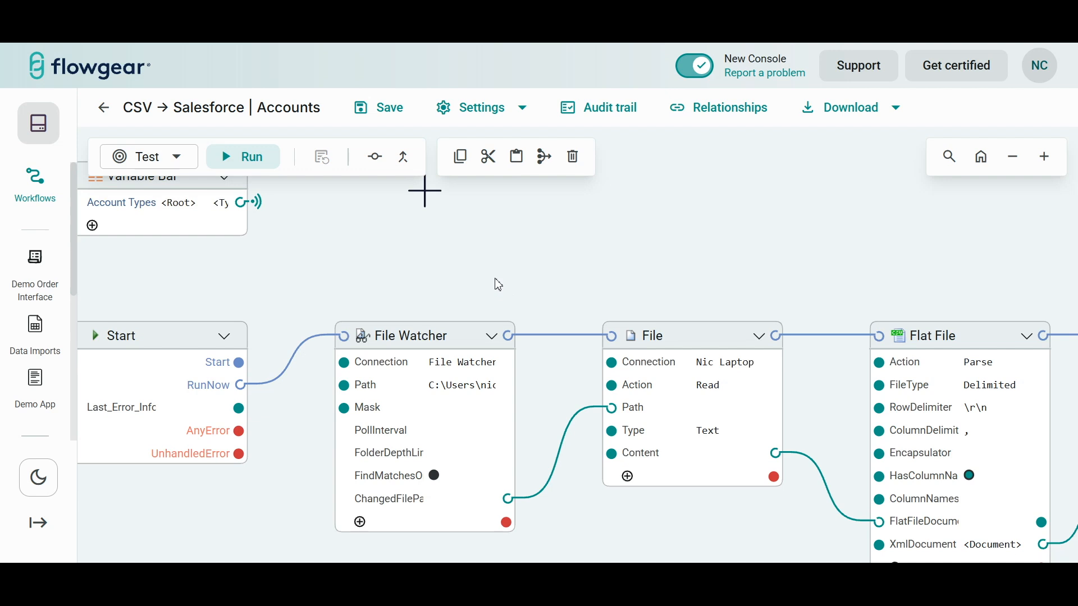
pyautogui.moveTo(529, 291); pyautogui.dragTo(521, 286)
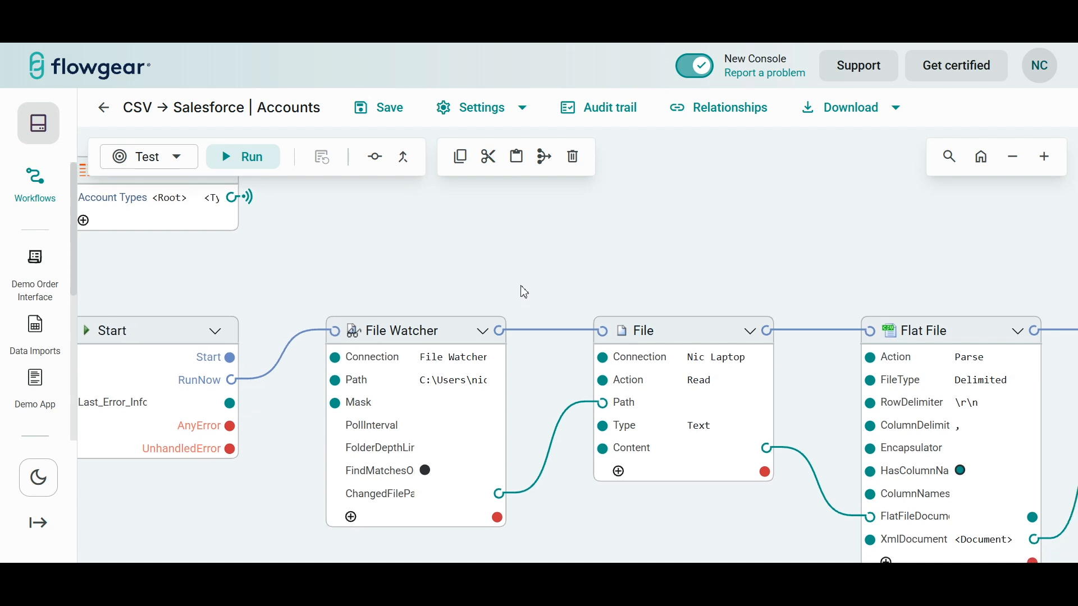
# Step: Examine the File Watcher, File, Flat File, QuickMap, Reduce 2 and Salesforce nodes in workflow order
pyautogui.click(407, 344)
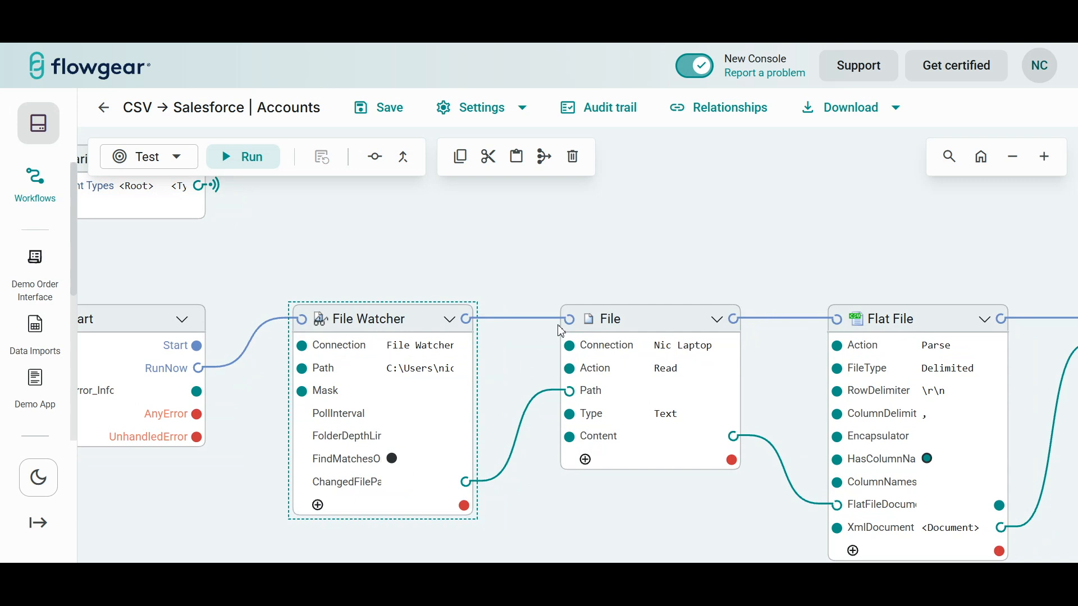
pyautogui.moveTo(646, 245); pyautogui.dragTo(523, 272)
pyautogui.click(546, 353)
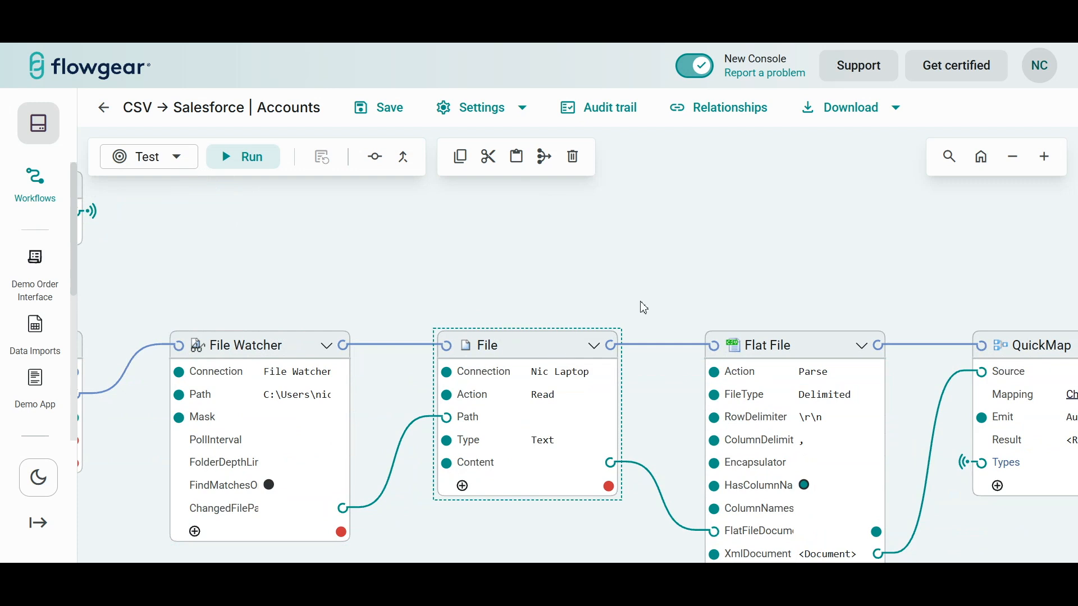
pyautogui.moveTo(782, 289); pyautogui.dragTo(518, 257)
pyautogui.moveTo(657, 252); pyautogui.dragTo(584, 232)
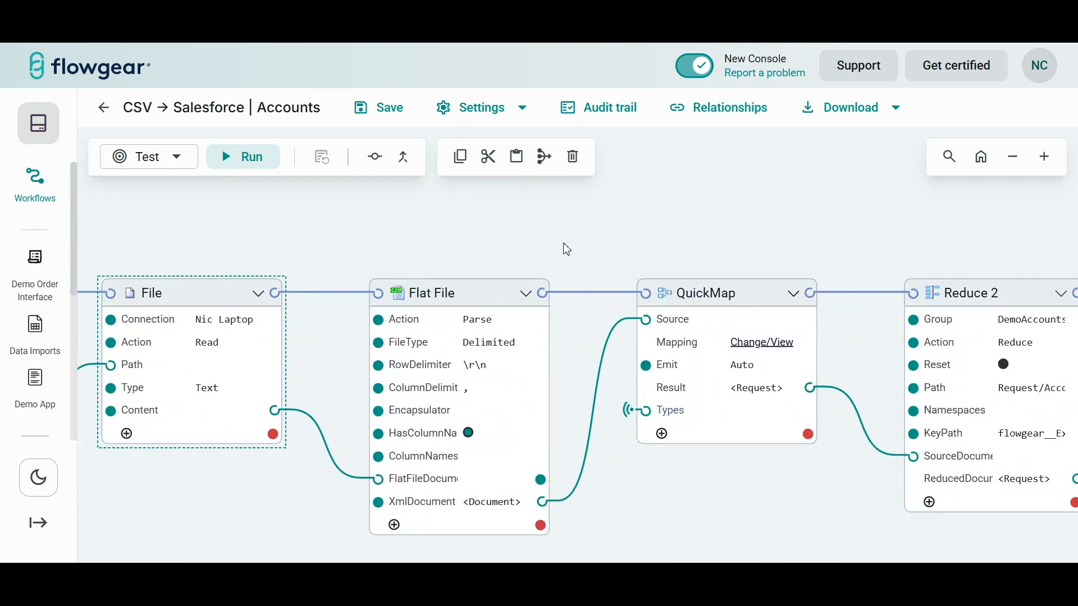
pyautogui.moveTo(674, 234); pyautogui.dragTo(548, 236)
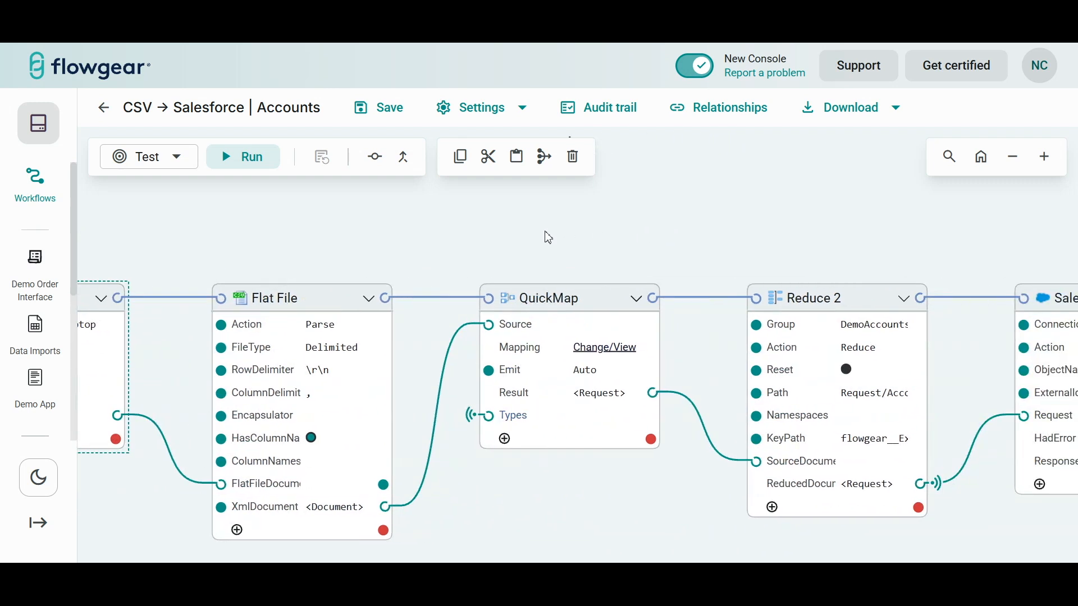
pyautogui.moveTo(709, 234); pyautogui.dragTo(349, 231)
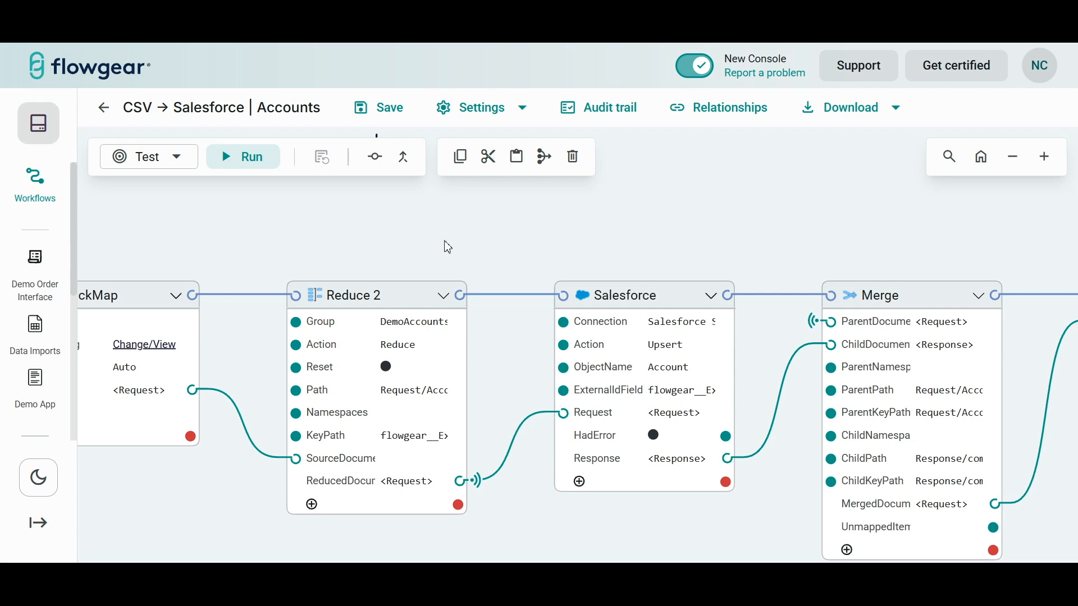
pyautogui.hscroll(3, 432, 247)
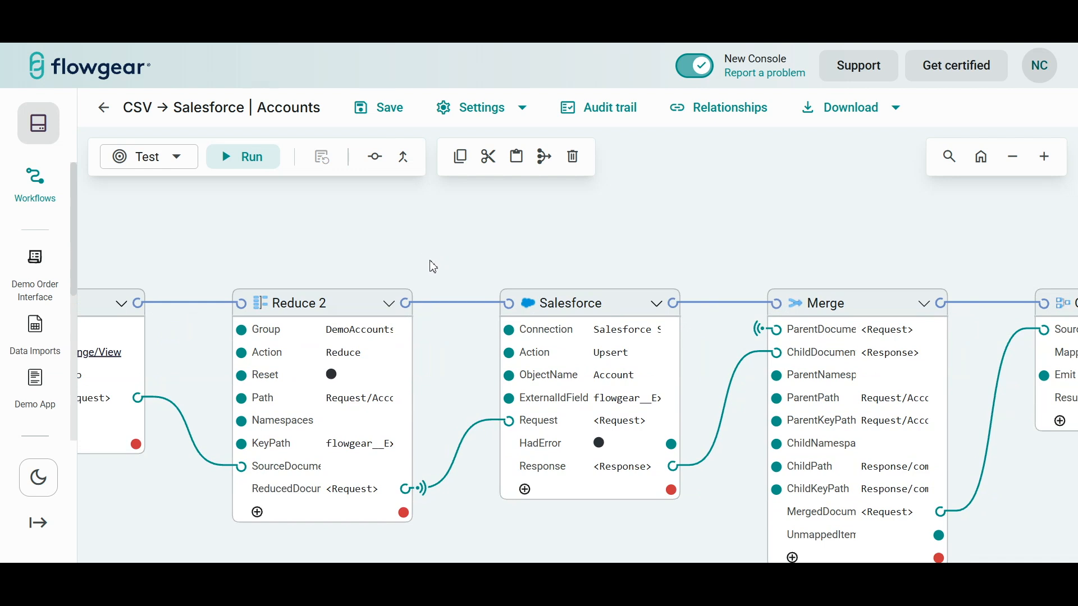
pyautogui.hscroll(10, 529, 245)
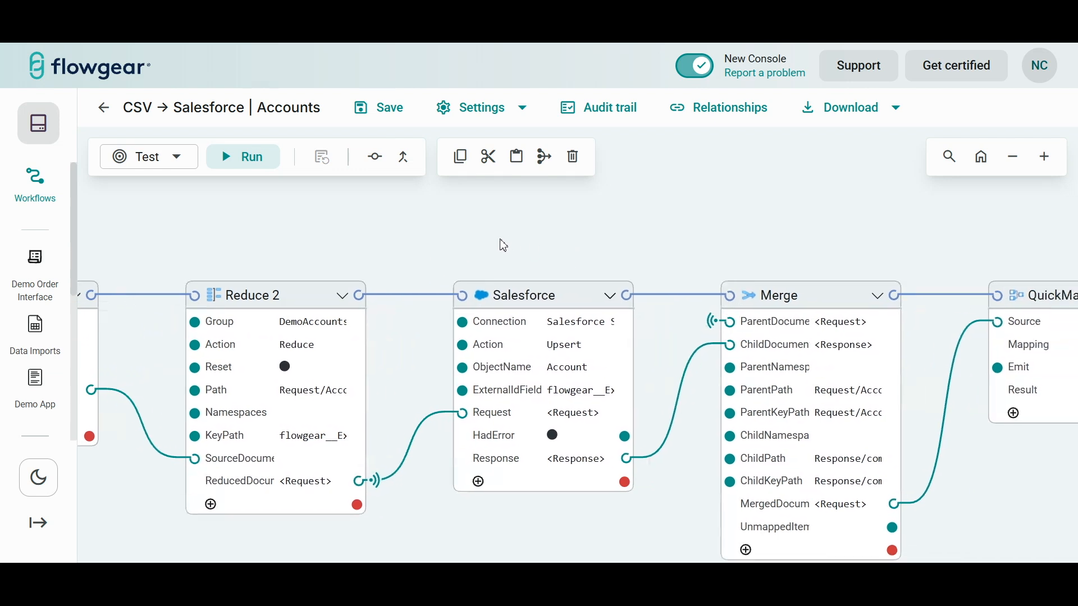
pyautogui.hscroll(2, 774, 238)
pyautogui.hscroll(10, 690, 230)
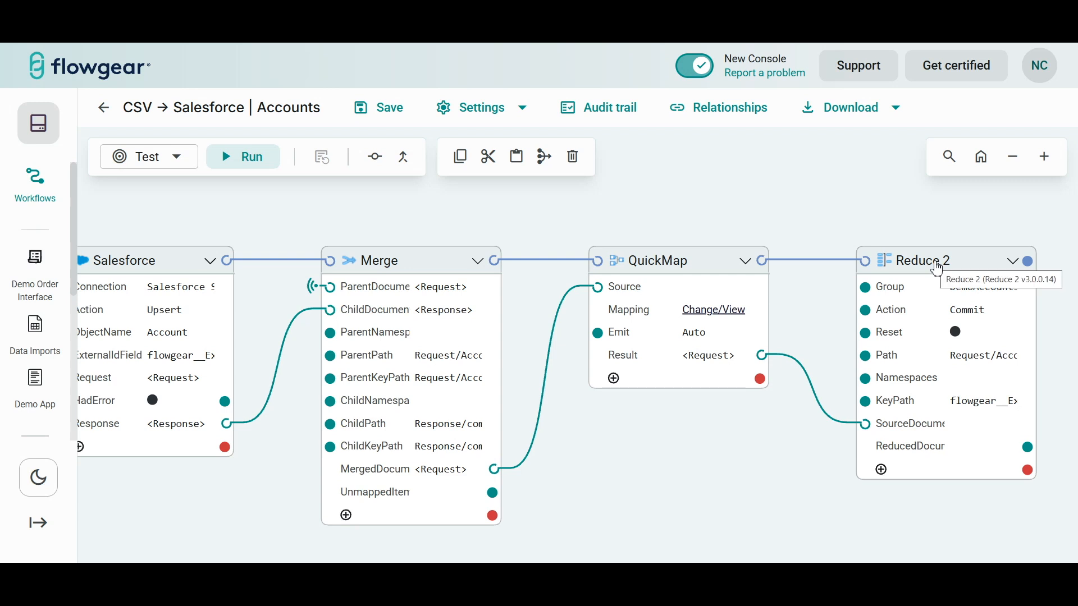
# Step: Select the Merge node and trace its ParentDocument input back to the first Reduce 2 node's output
pyautogui.click(470, 255)
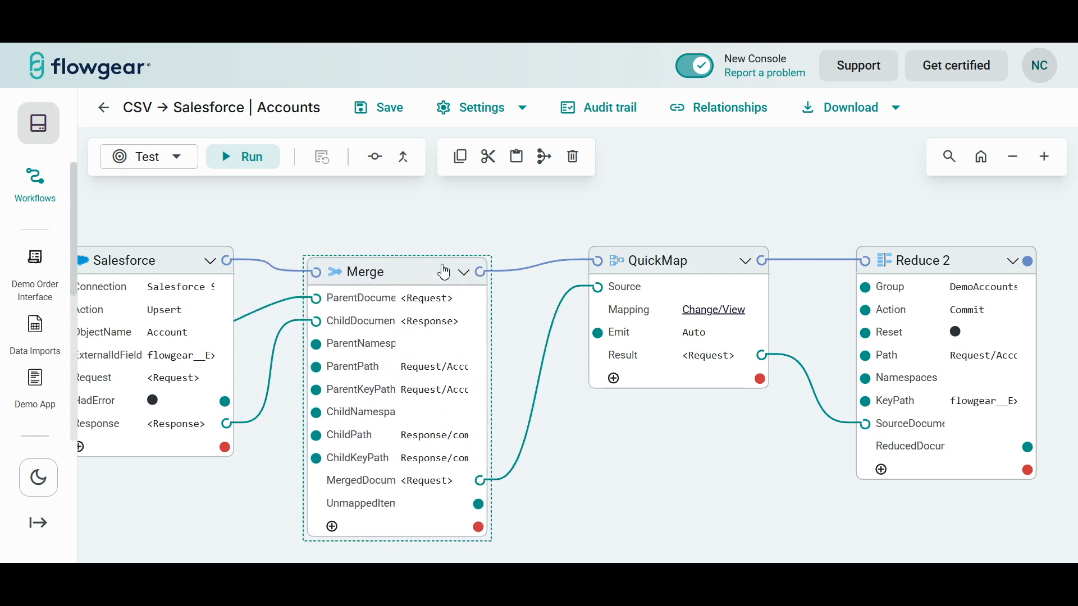
pyautogui.moveTo(443, 216); pyautogui.dragTo(620, 219)
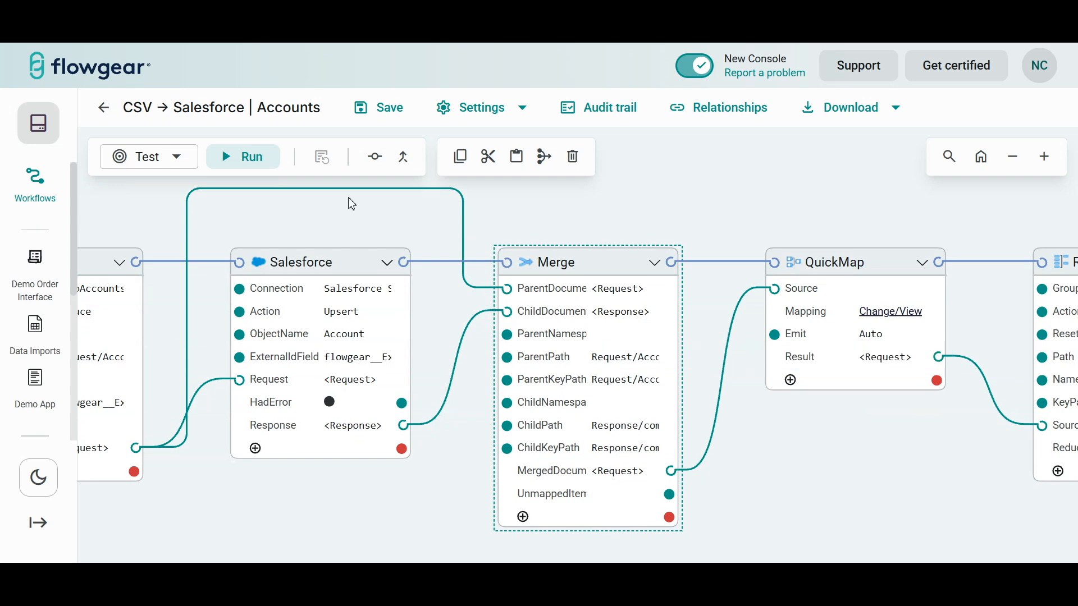
pyautogui.moveTo(596, 214); pyautogui.dragTo(722, 235)
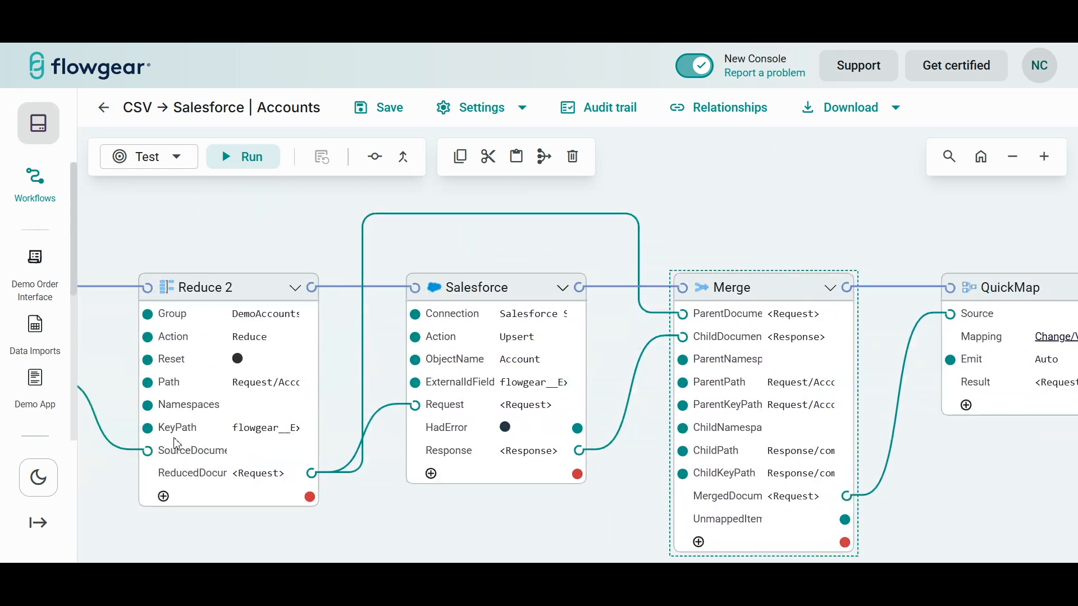
pyautogui.moveTo(803, 187); pyautogui.dragTo(452, 207)
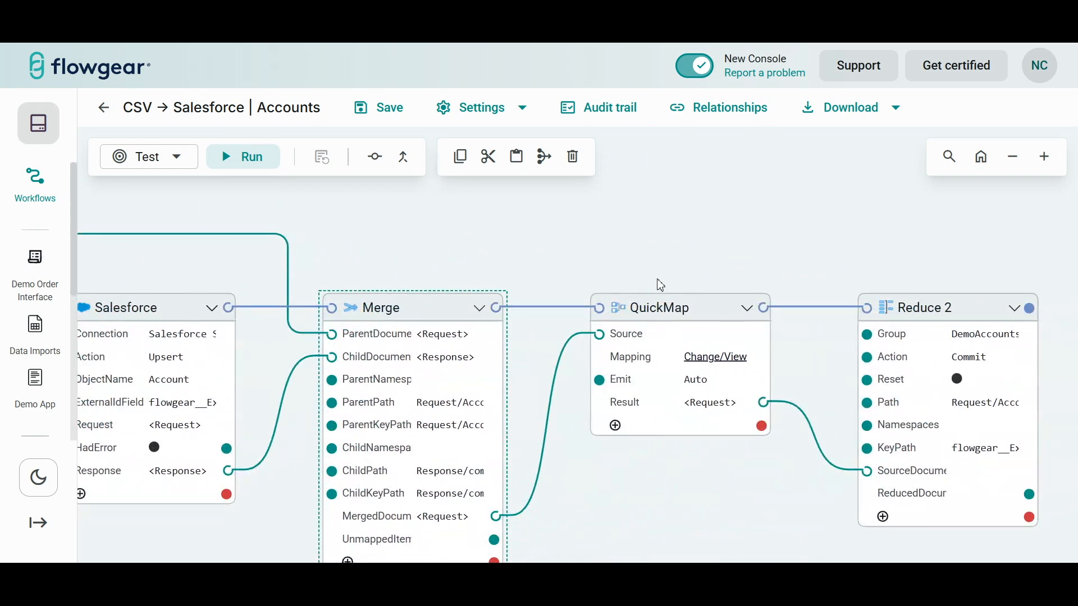
# Step: Open the mapping of the QuickMap after Merge, inspect the Account filter expression on success, and close the mapping
pyautogui.click(717, 355)
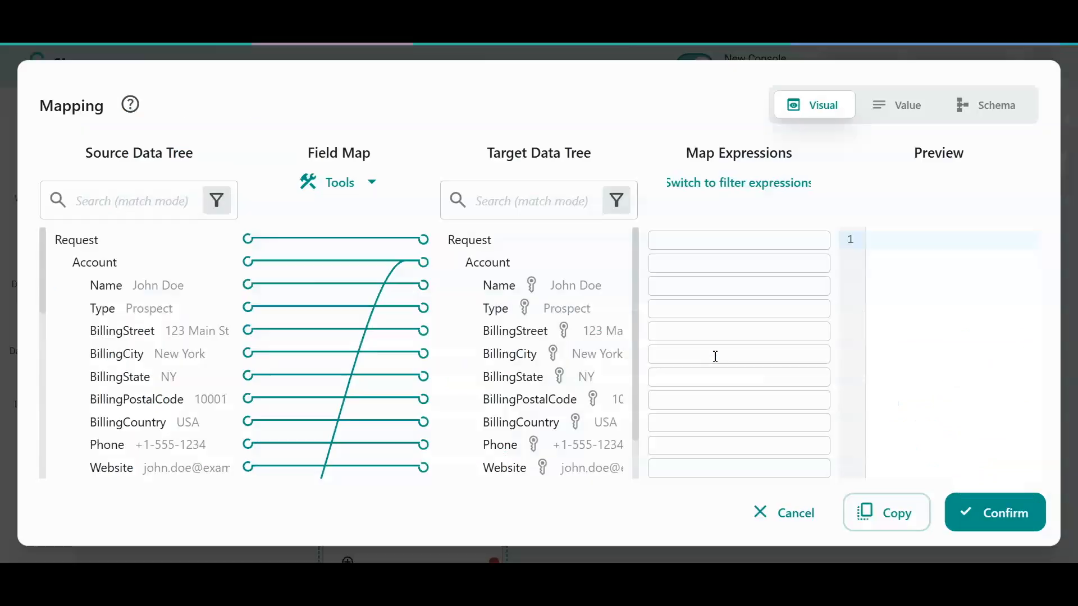
pyautogui.click(731, 183)
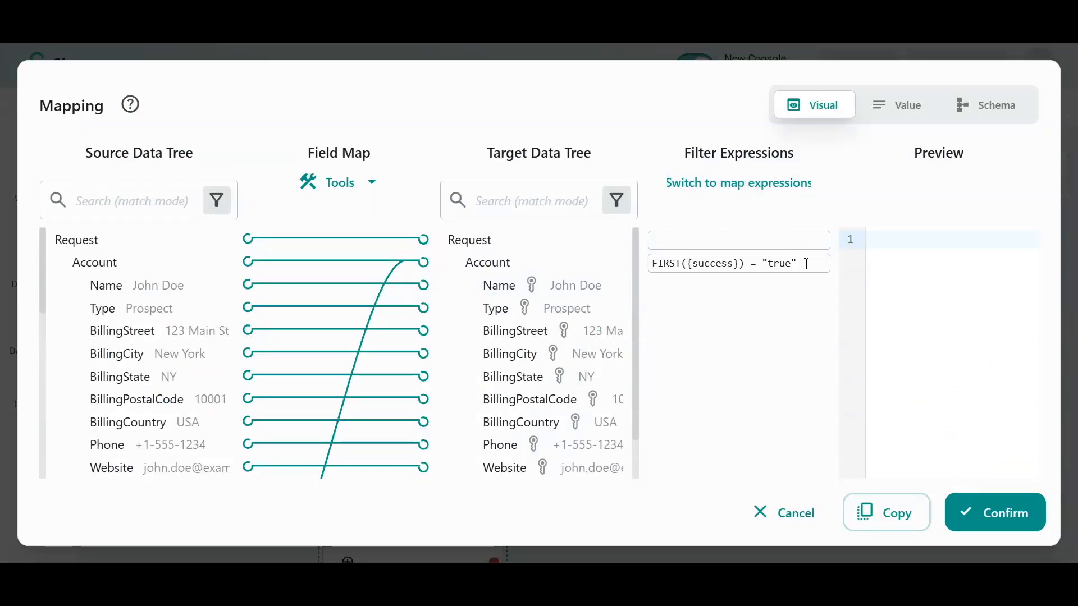
pyautogui.click(750, 272)
pyautogui.moveTo(751, 271); pyautogui.dragTo(651, 272)
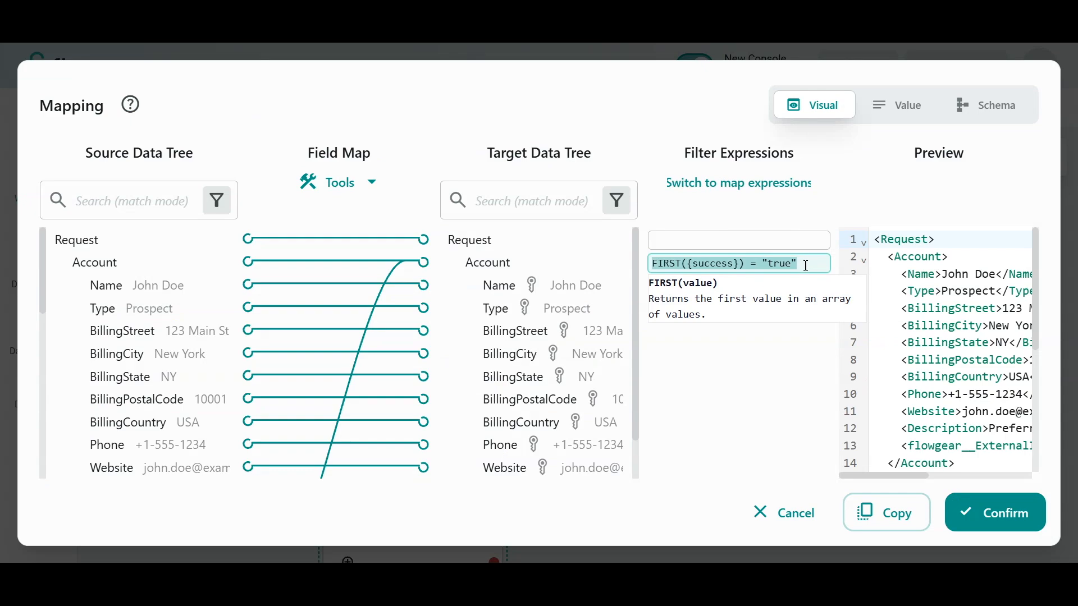
pyautogui.click(969, 512)
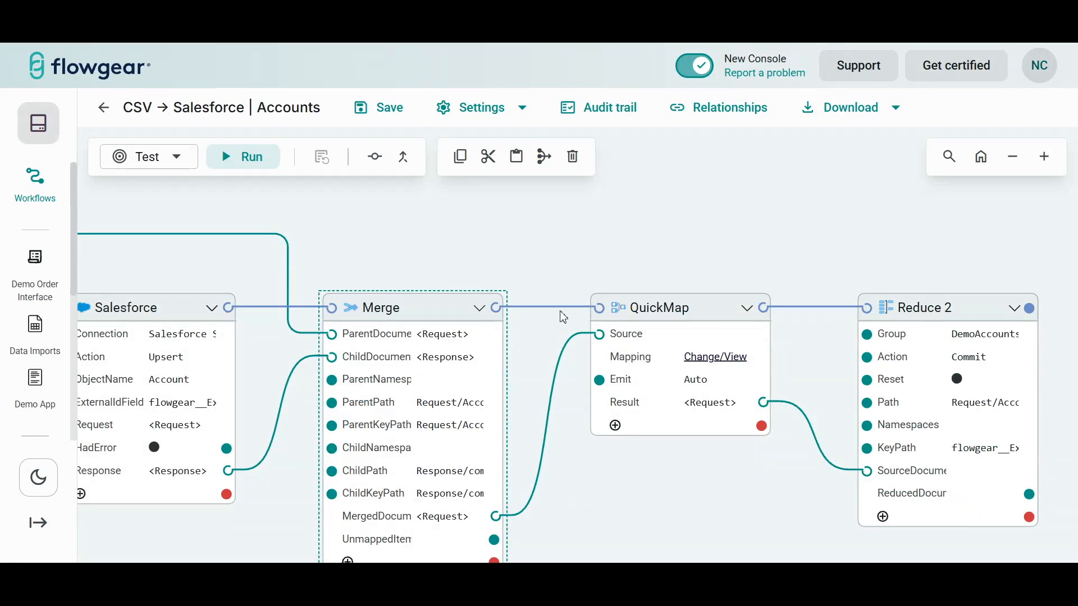
# Step: Return to the beginning of the workflow to view the Variable Bar, Start and File Watcher nodes
pyautogui.moveTo(765, 231); pyautogui.dragTo(950, 227)
pyautogui.moveTo(328, 231); pyautogui.dragTo(807, 236)
pyautogui.moveTo(518, 239); pyautogui.dragTo(1063, 250)
pyautogui.moveTo(564, 256); pyautogui.dragTo(689, 267)
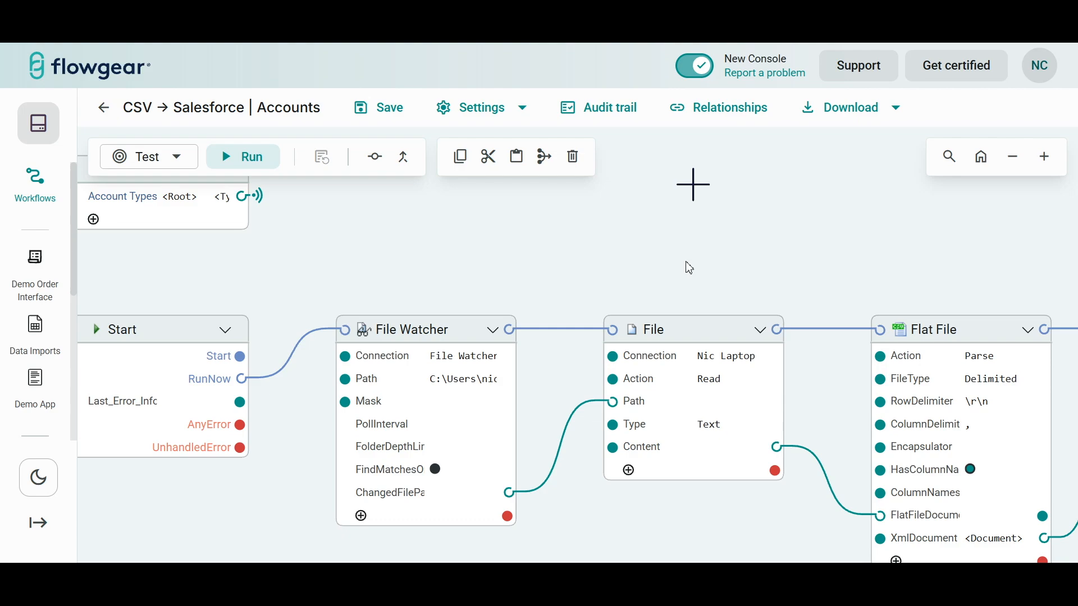
pyautogui.moveTo(690, 268); pyautogui.dragTo(731, 303)
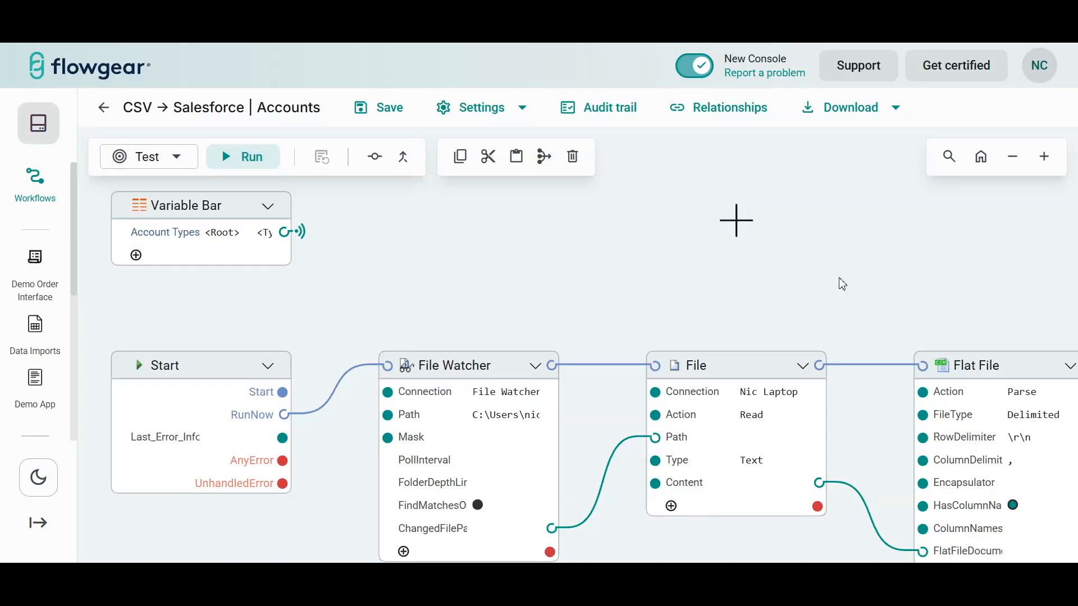